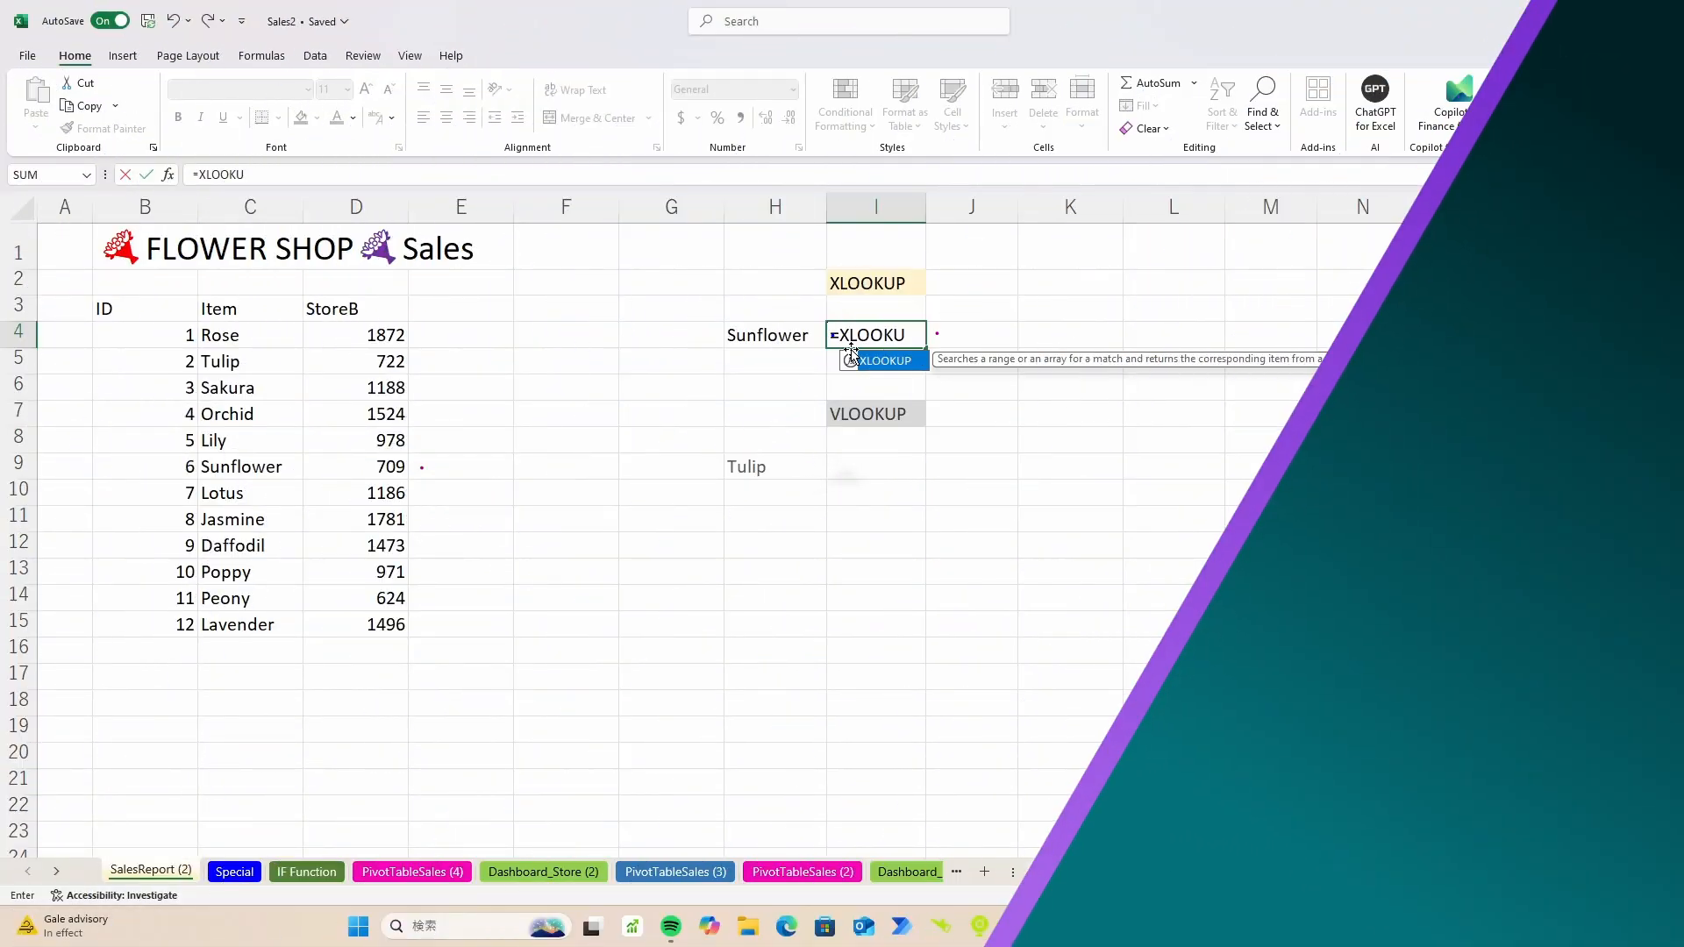
# Step: Complete the formula in I4 as =XLOOKUP(H4,C4:C15,D4:D15) to look up Sunflower's StoreB sales
pyautogui.write('P(')
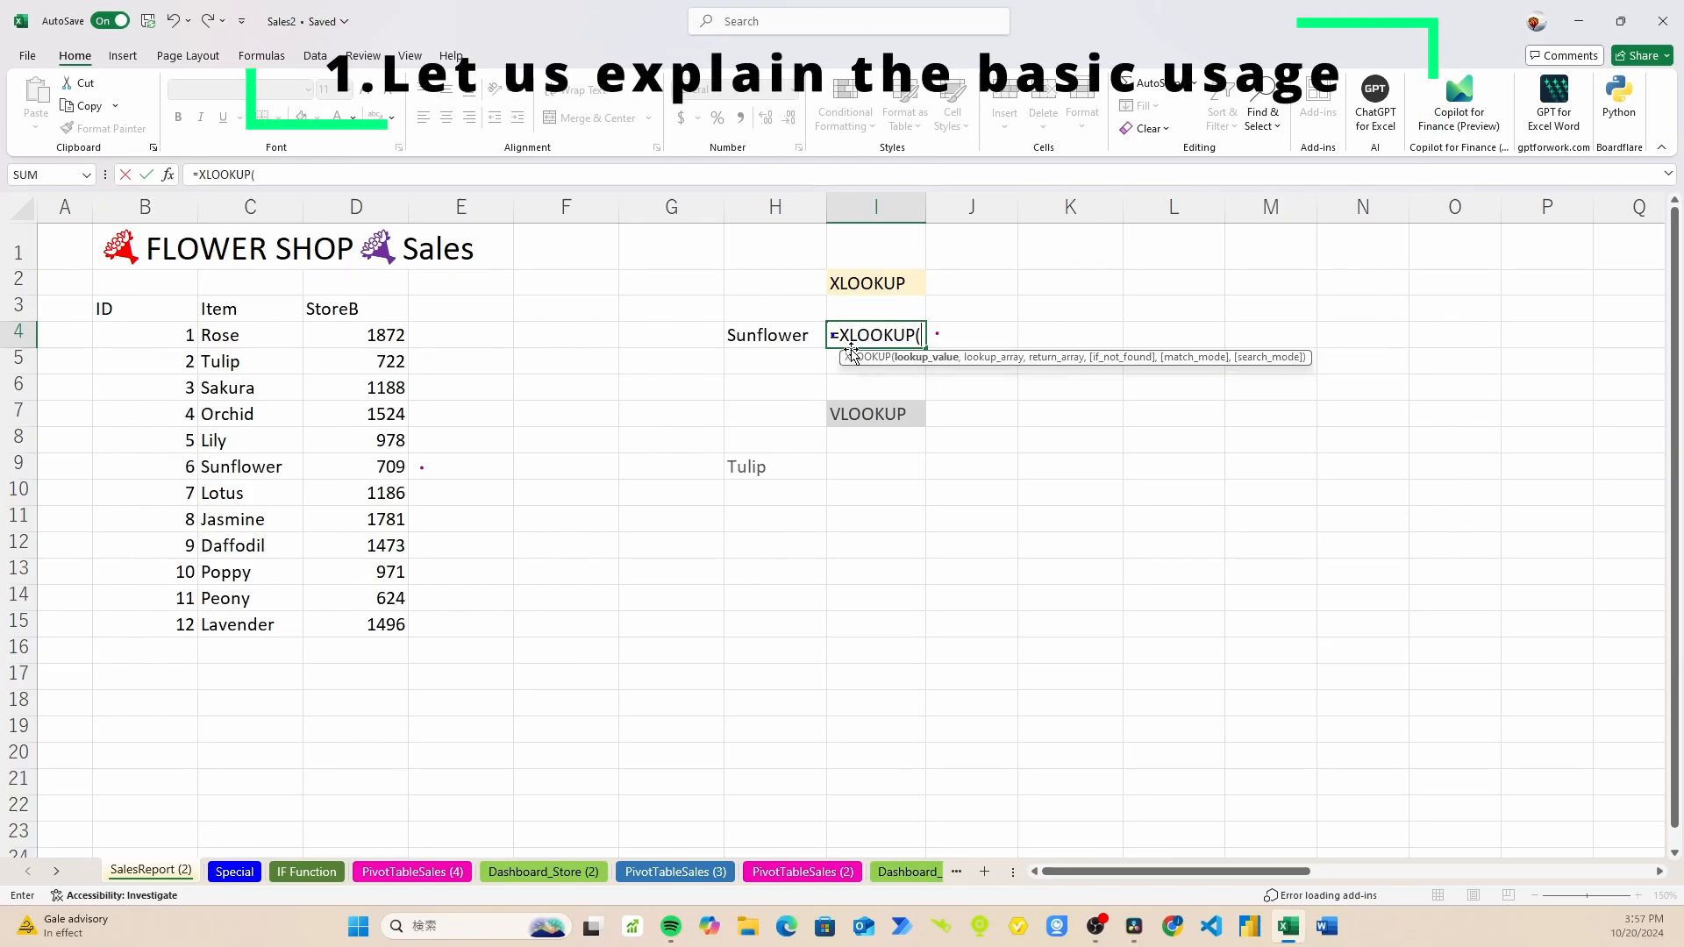
pyautogui.click(750, 336)
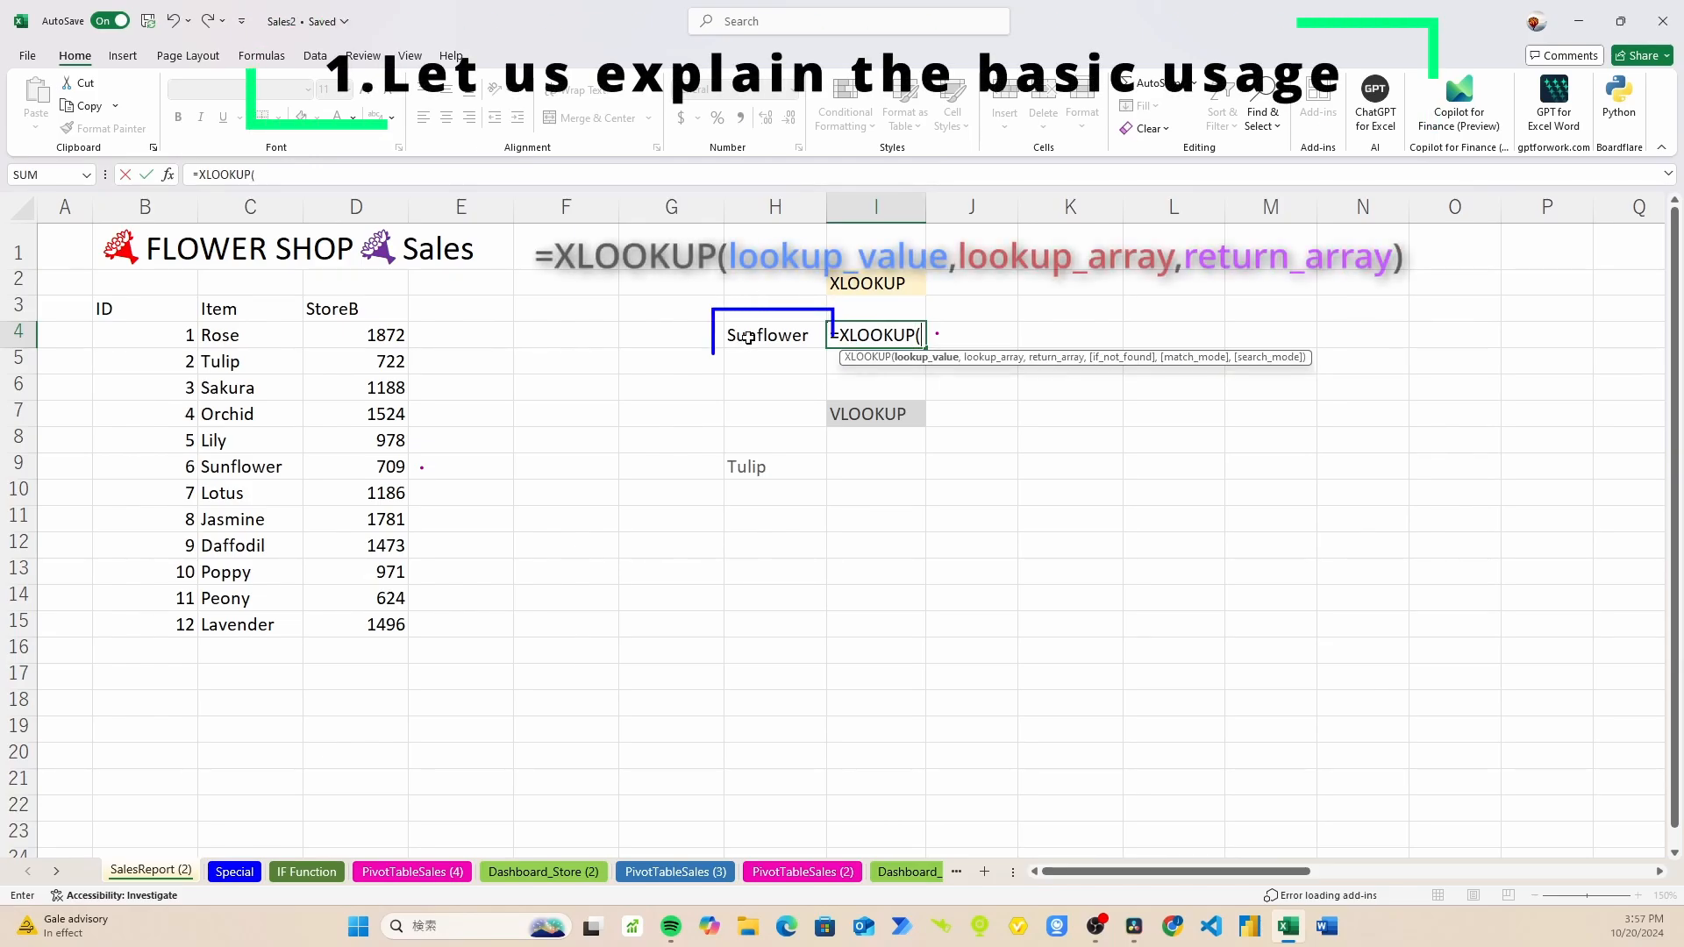
pyautogui.write(',')
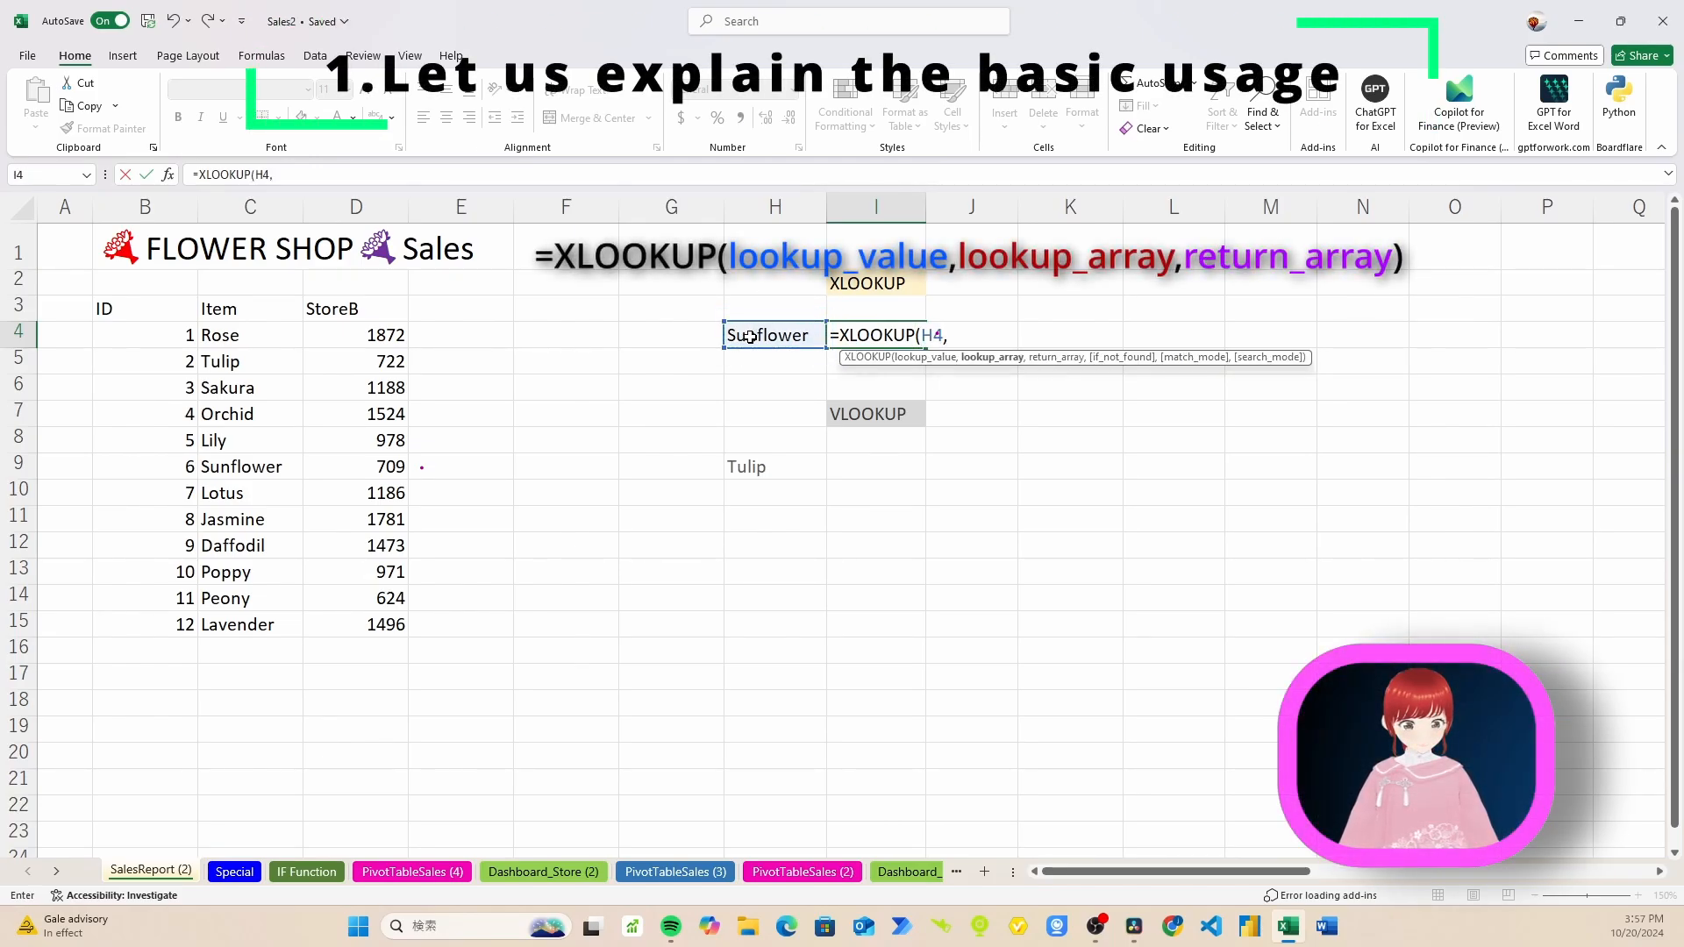
pyautogui.moveTo(259, 332); pyautogui.dragTo(228, 616)
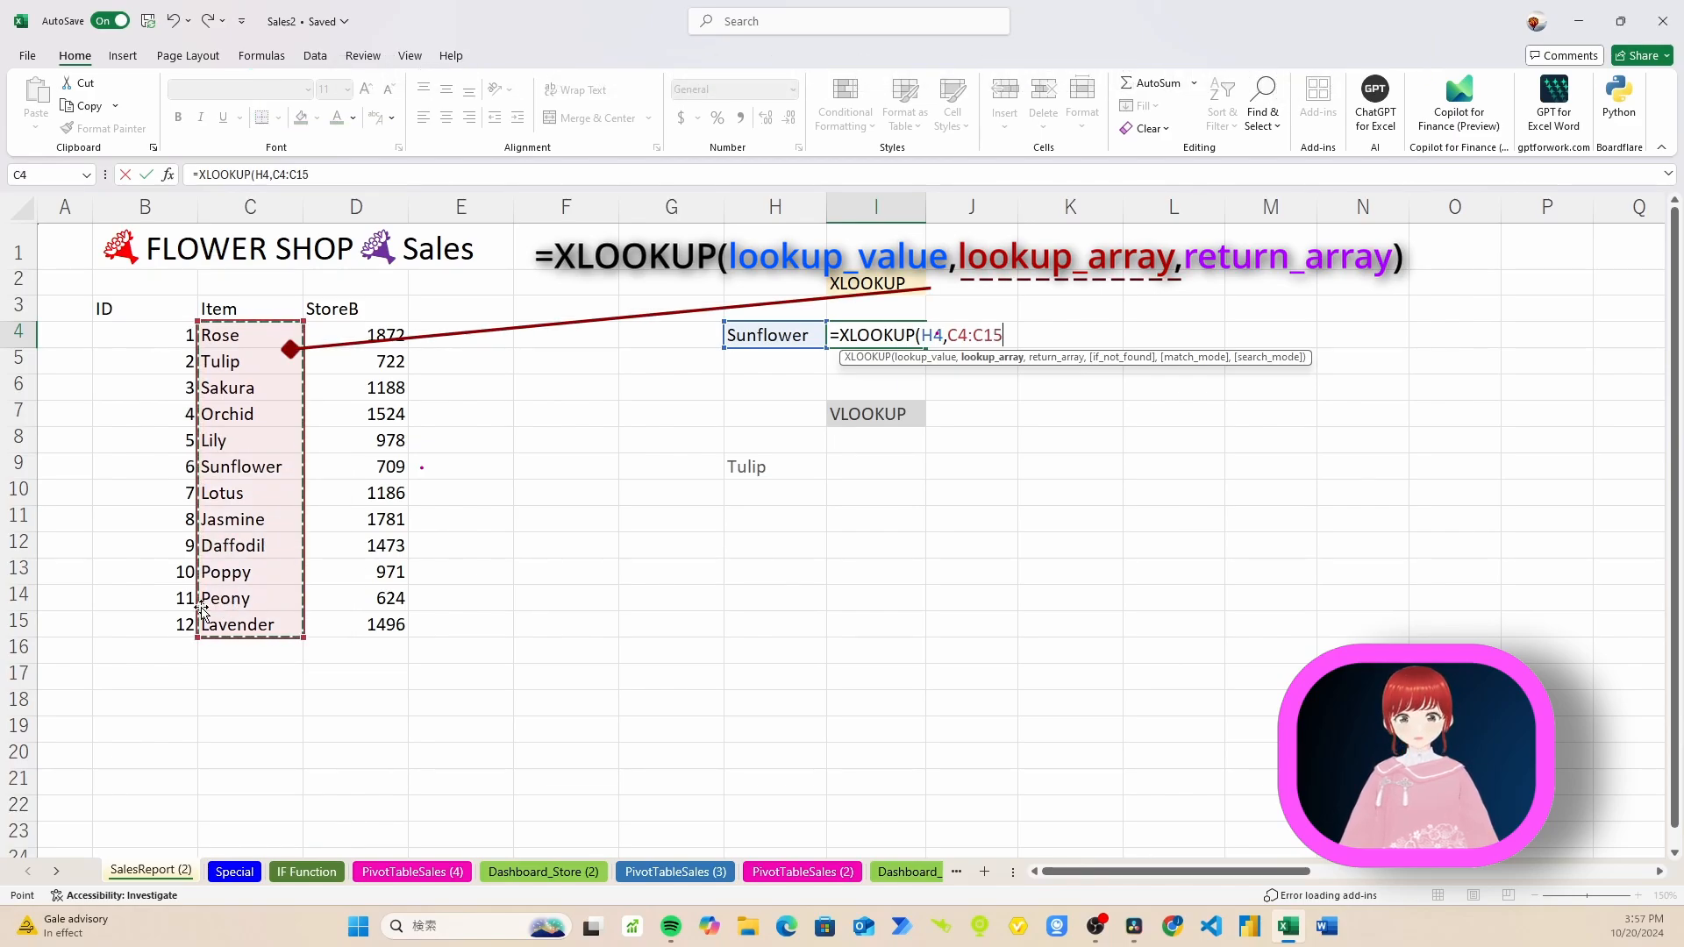
pyautogui.write(',')
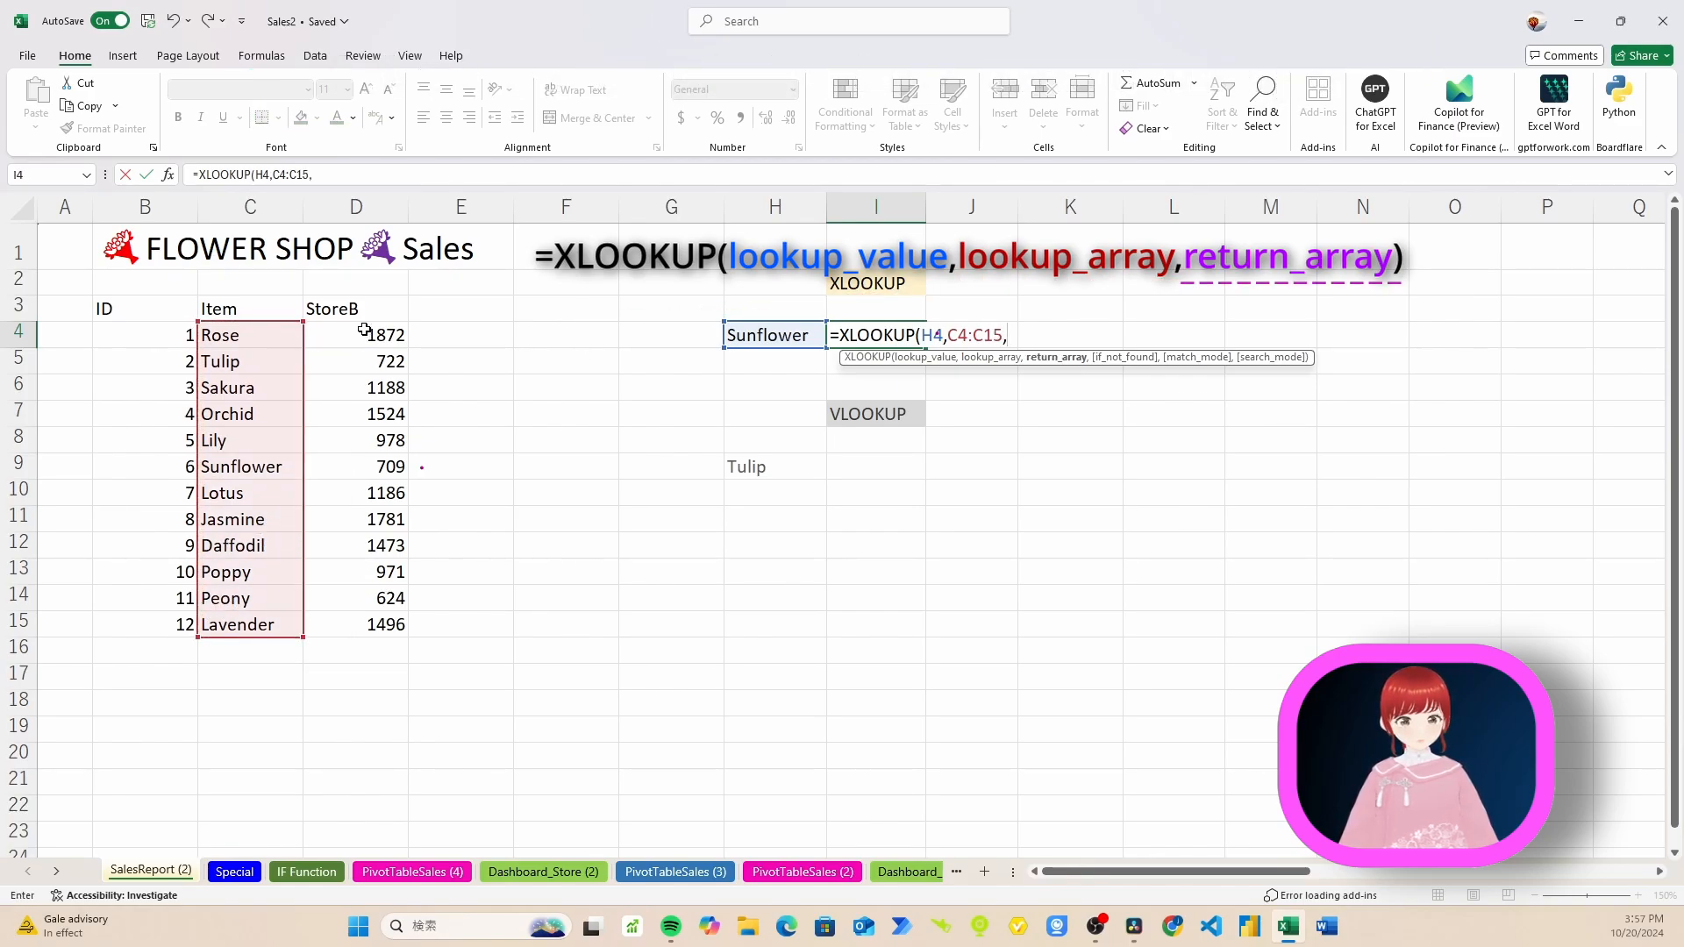
pyautogui.moveTo(360, 333); pyautogui.dragTo(368, 611)
pyautogui.write(')')
pyautogui.press('Return')
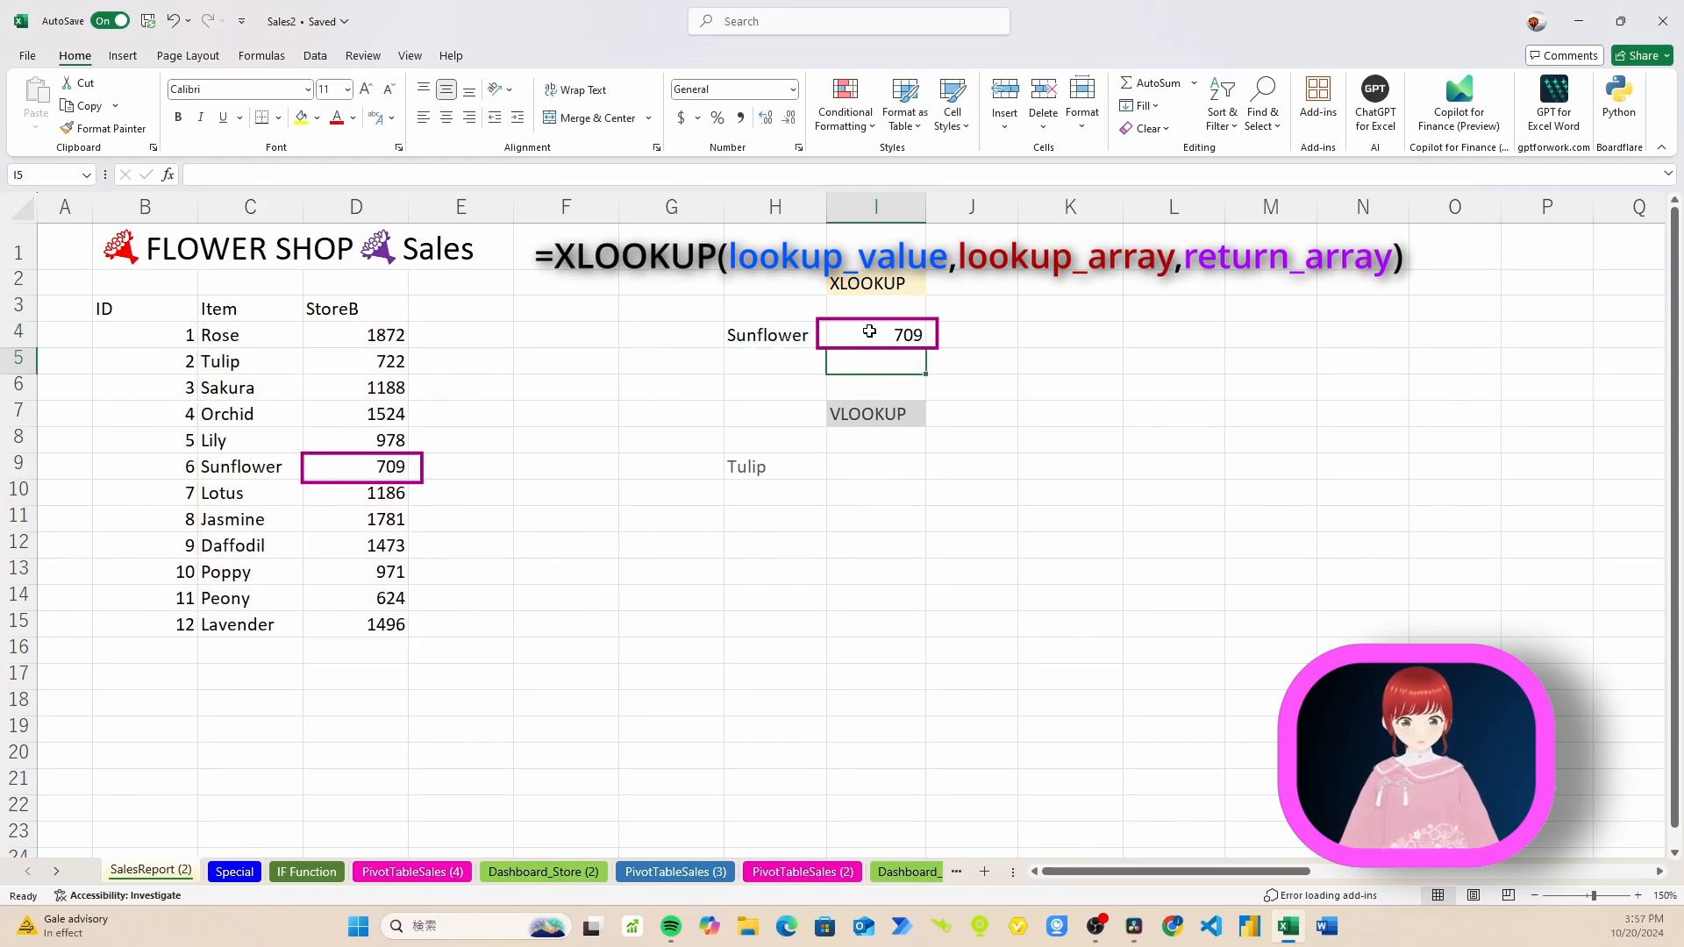
# Step: Inspect the XLOOKUP formula in I4 and compare its result with the Sunflower row in the sales list
pyautogui.click(870, 332)
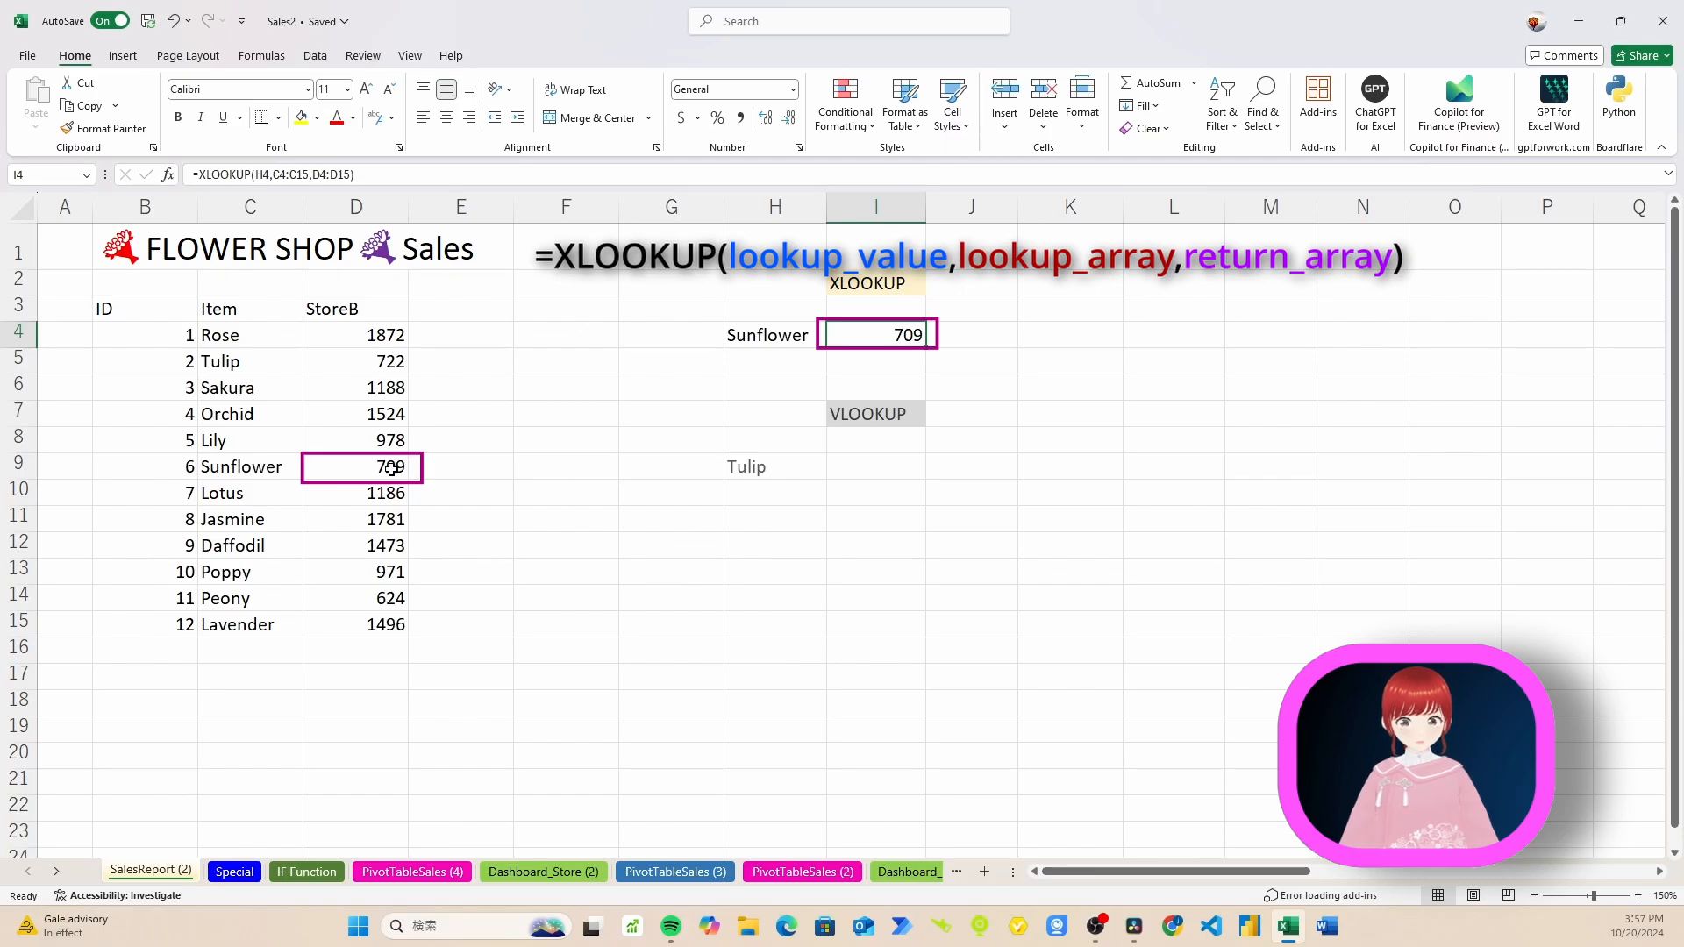
pyautogui.click(391, 467)
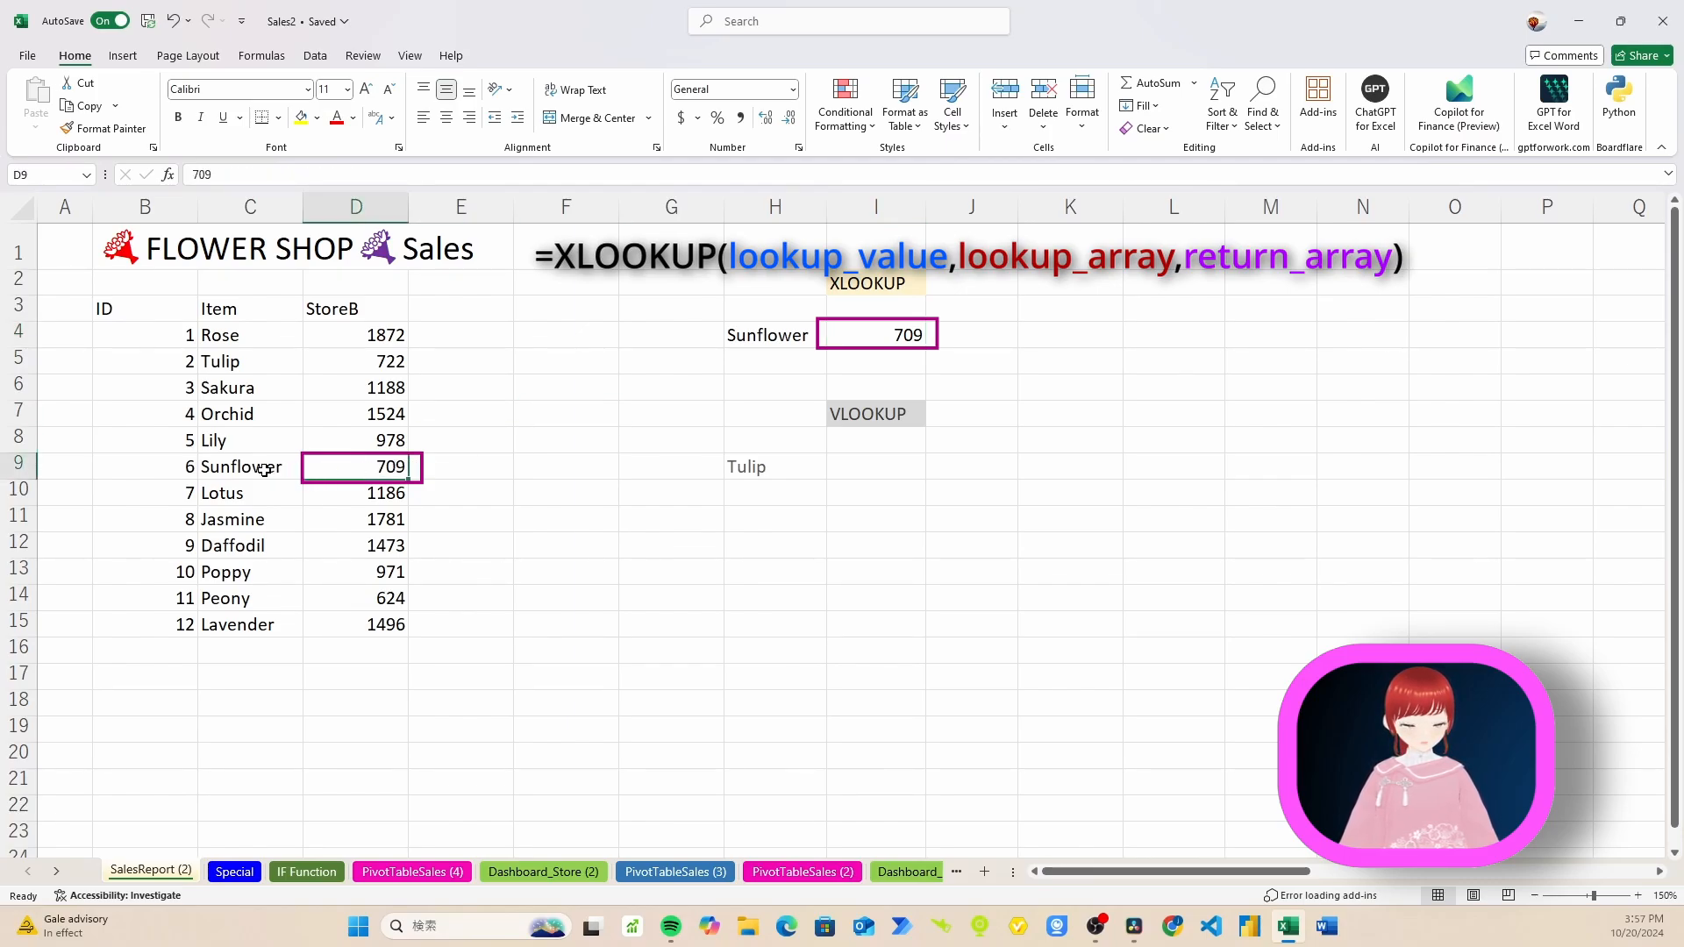
pyautogui.click(264, 470)
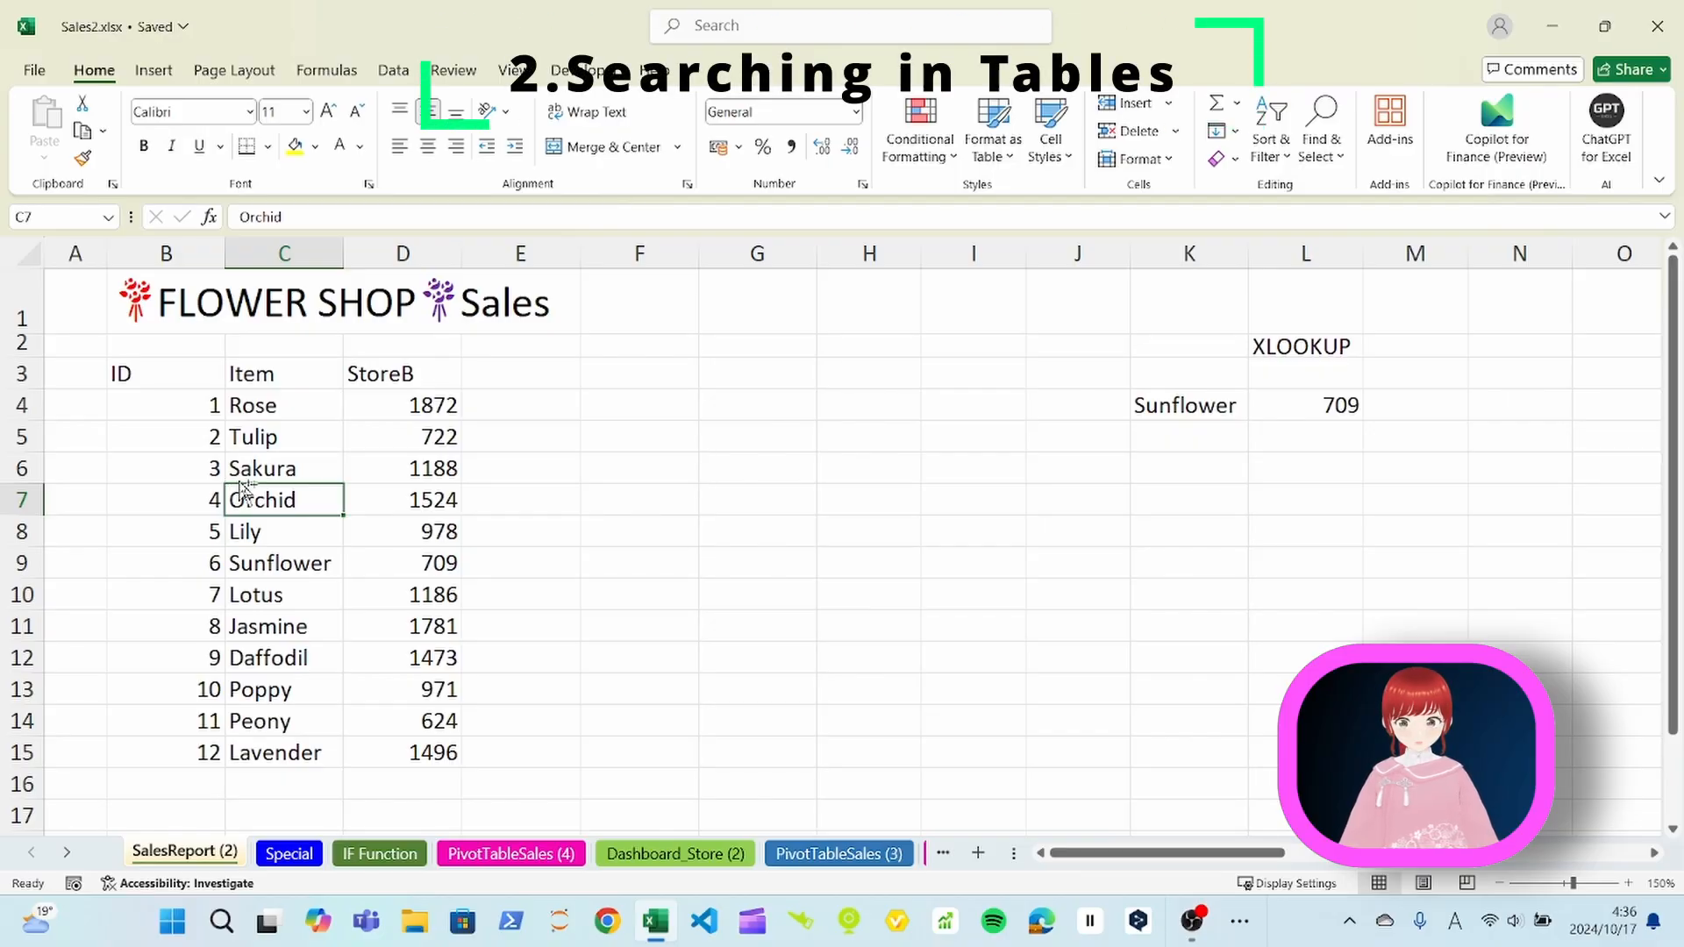
# Step: Convert the sales range B3:D15 into a table with headers
pyautogui.hotkey('ctrl', 'a')
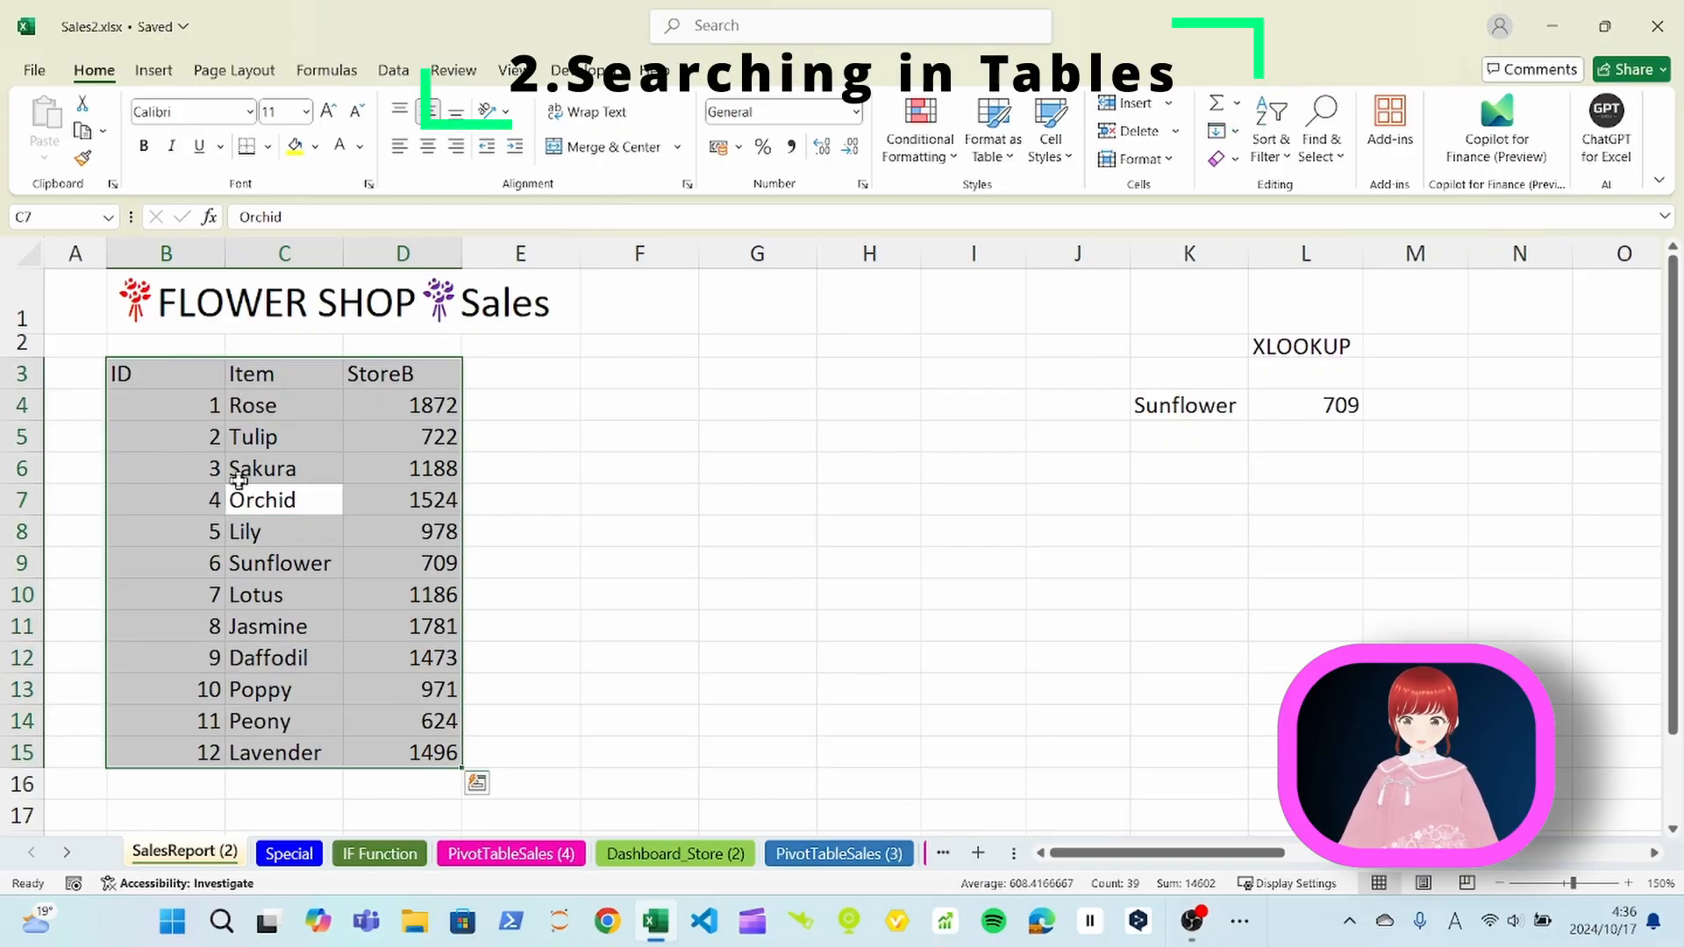
pyautogui.hotkey('ctrl', 't')
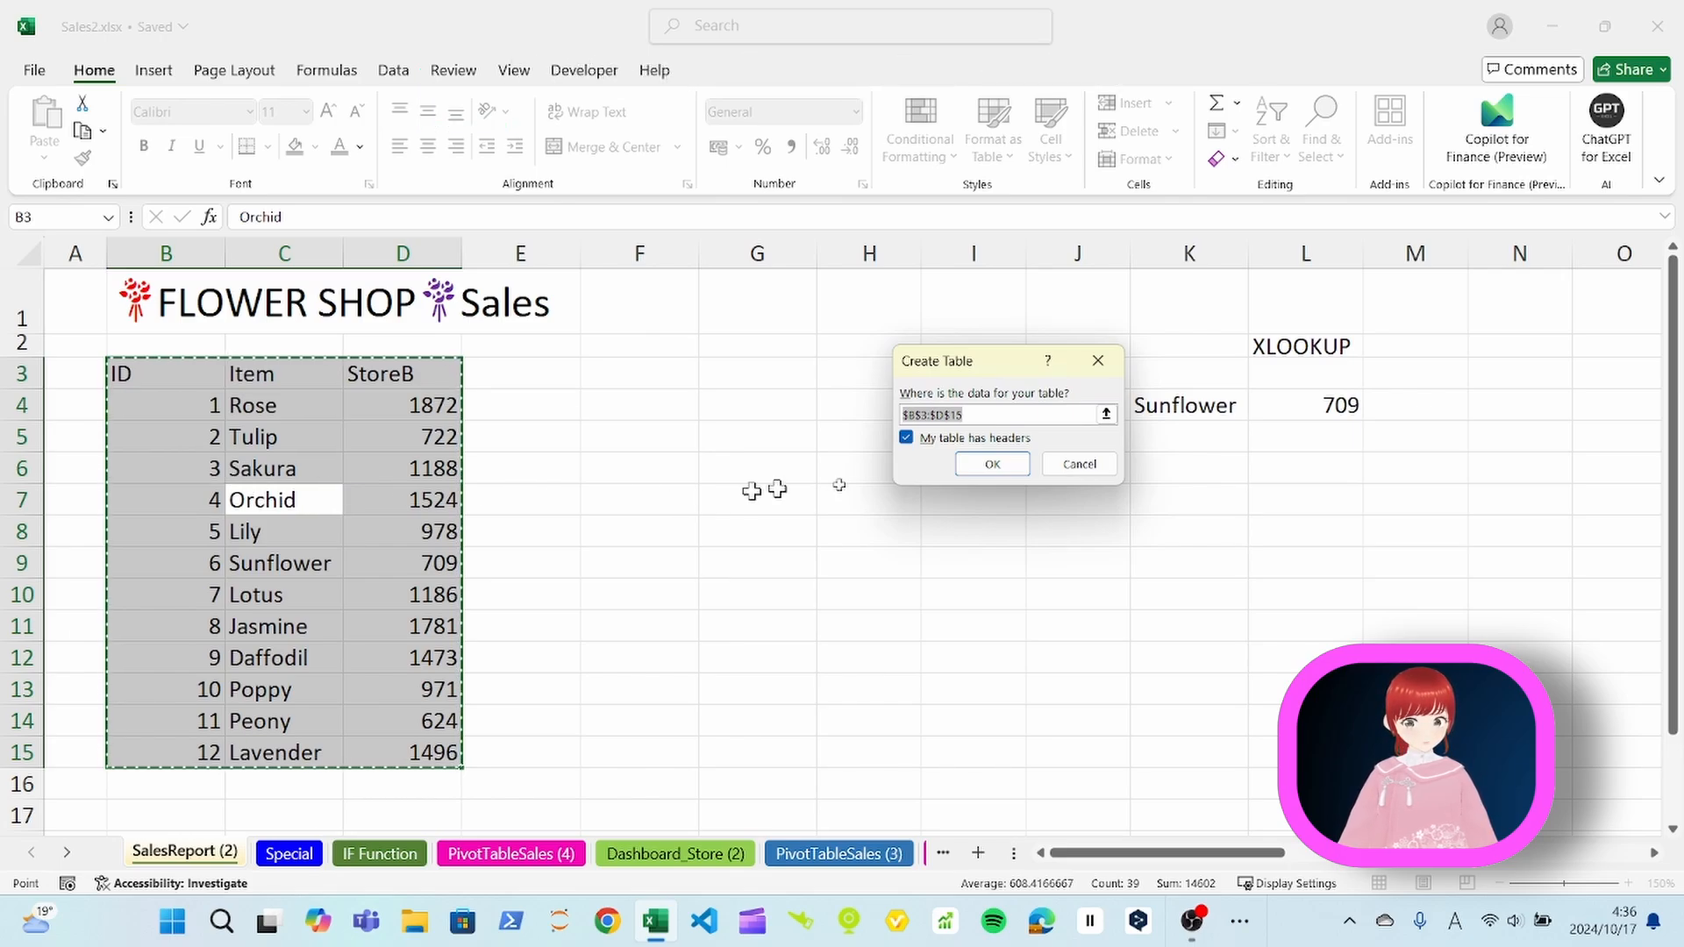
pyautogui.click(970, 481)
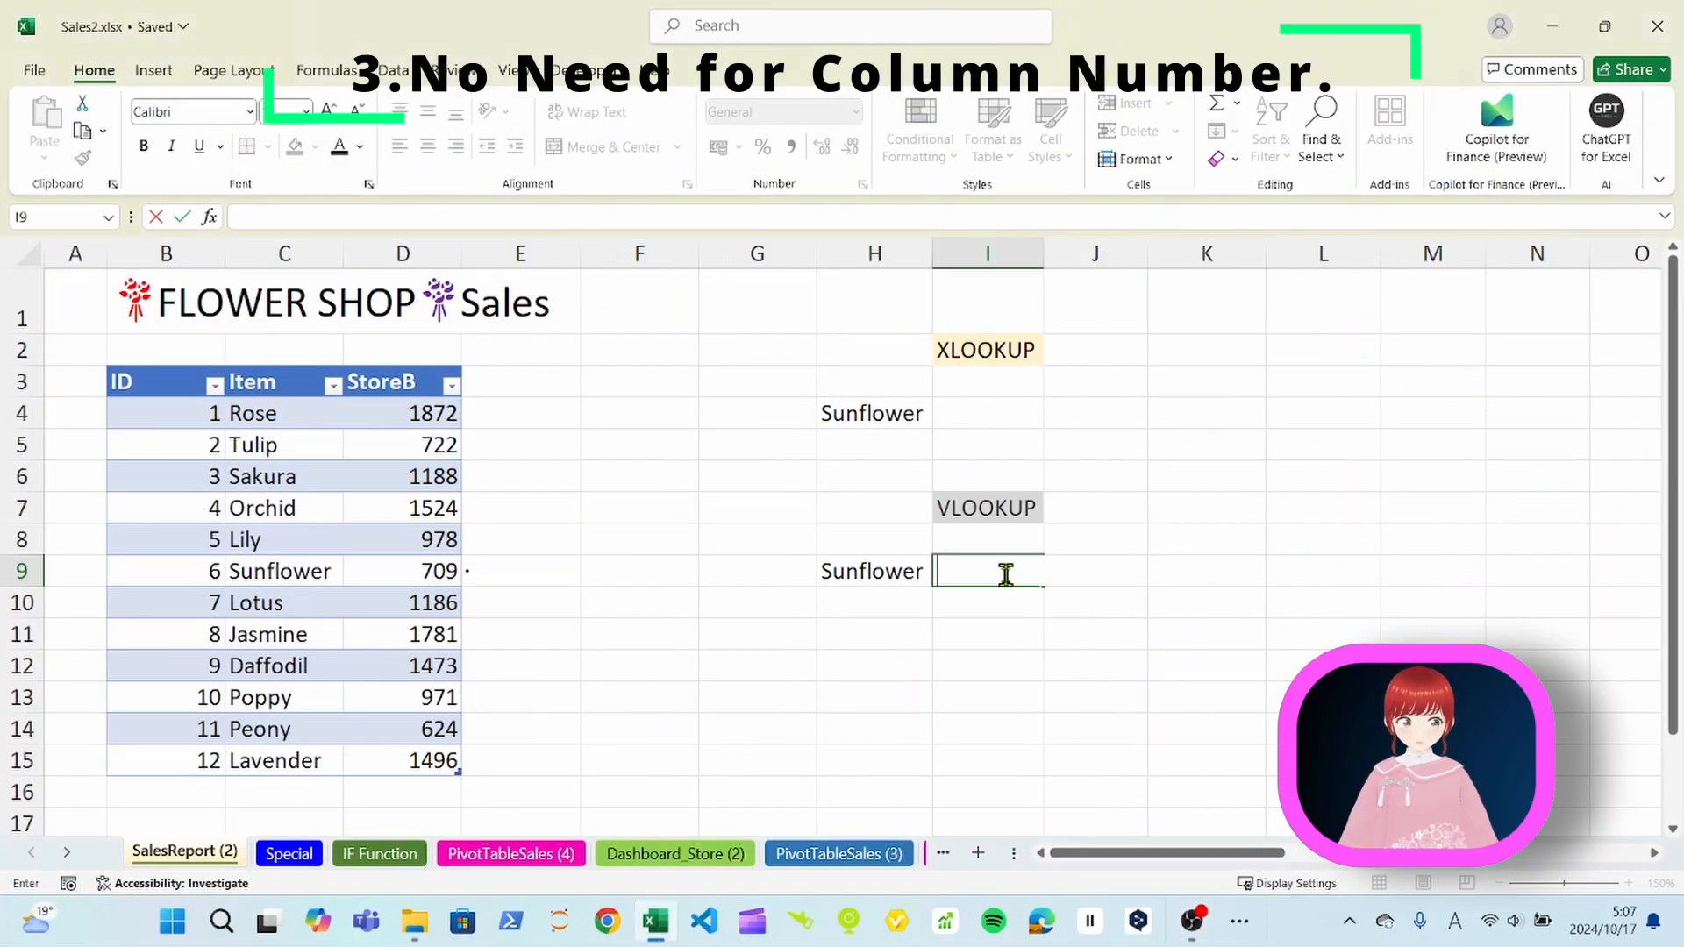
# Step: Enter =VLOOKUP(H9,Table6[[Item]:[StoreB]],2,FALSE) in I9 to look up Sunflower's StoreB sales
pyautogui.write('=')
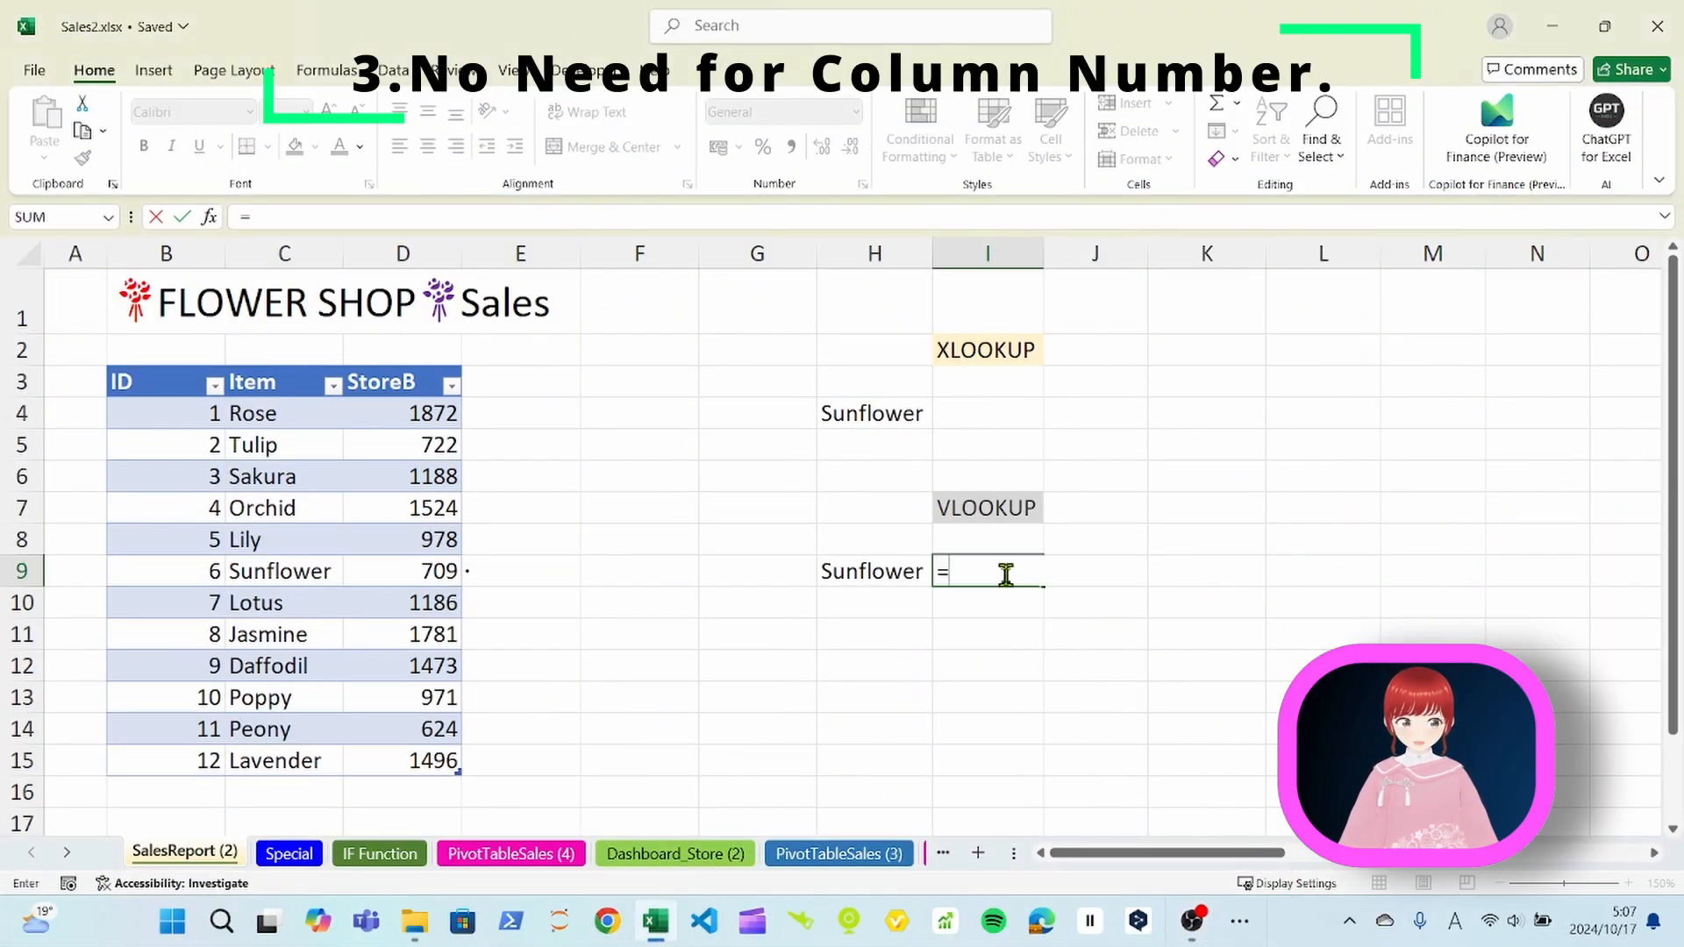
pyautogui.write('V')
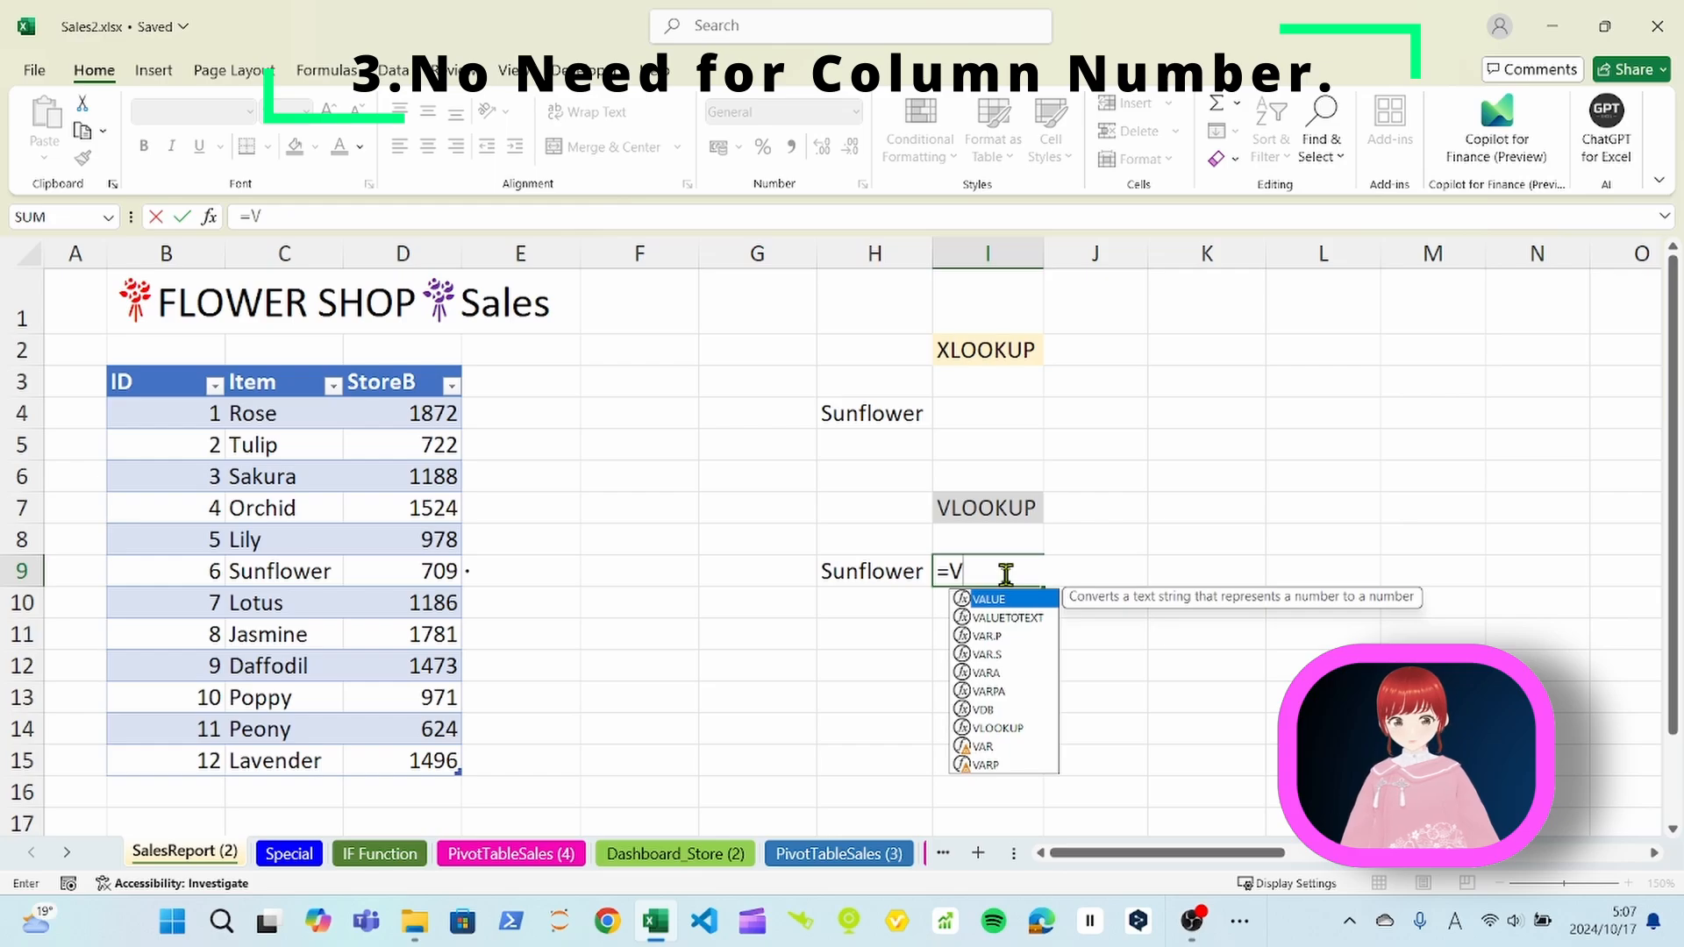
pyautogui.write('LOOKUP')
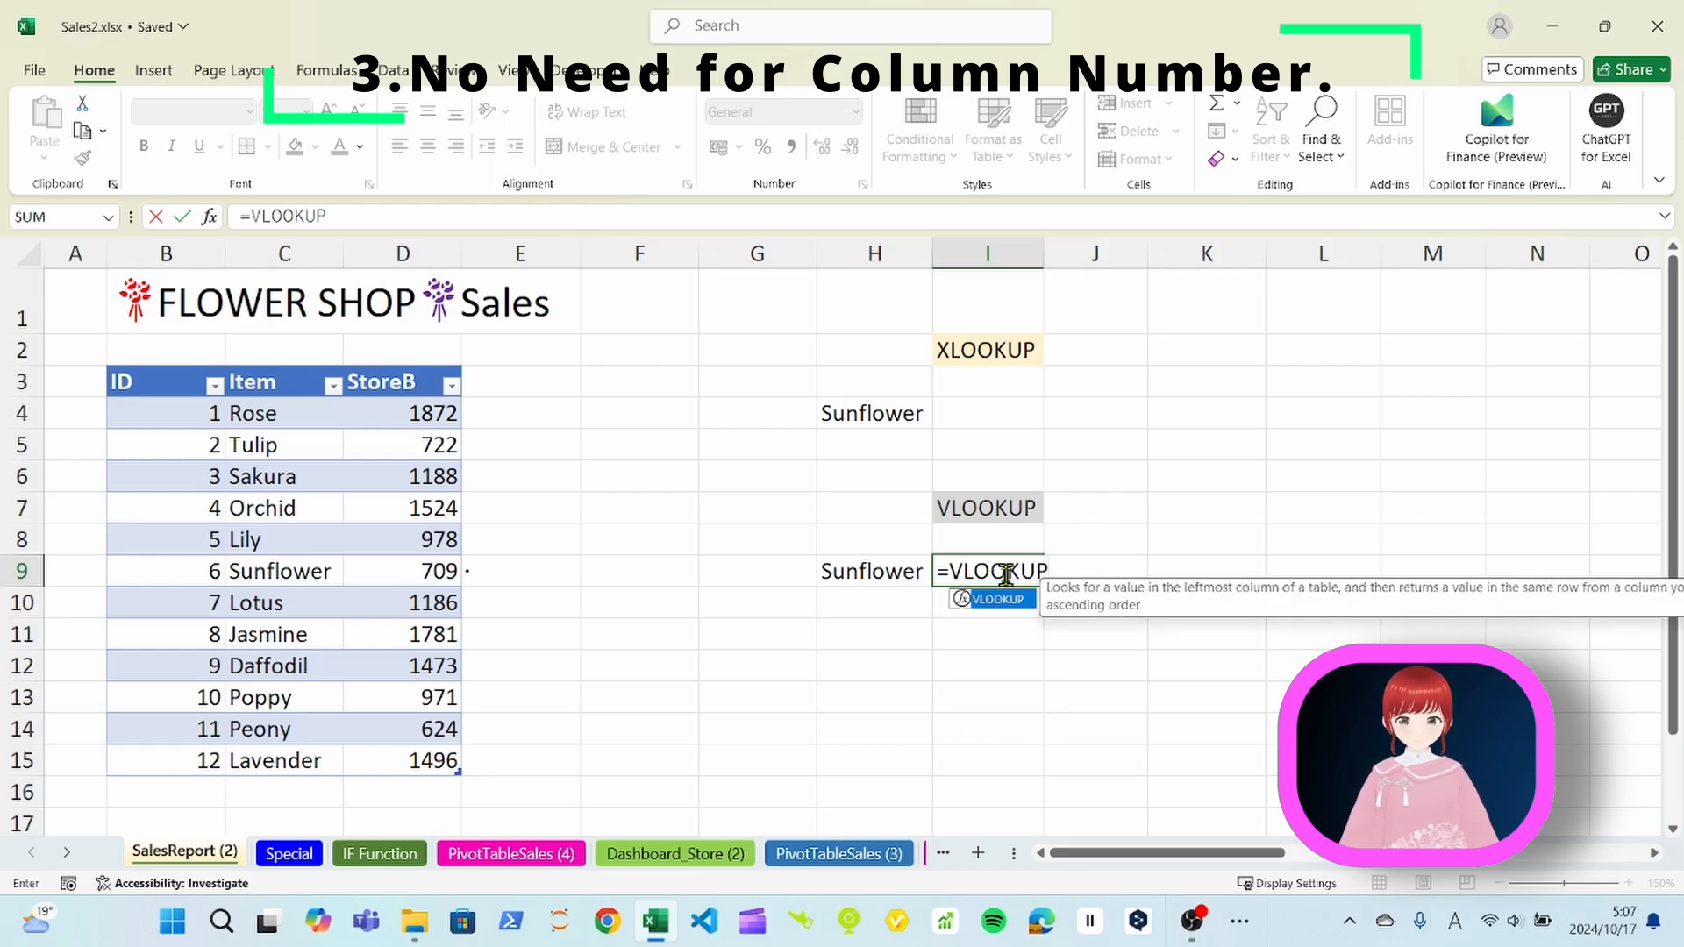
pyautogui.write('(')
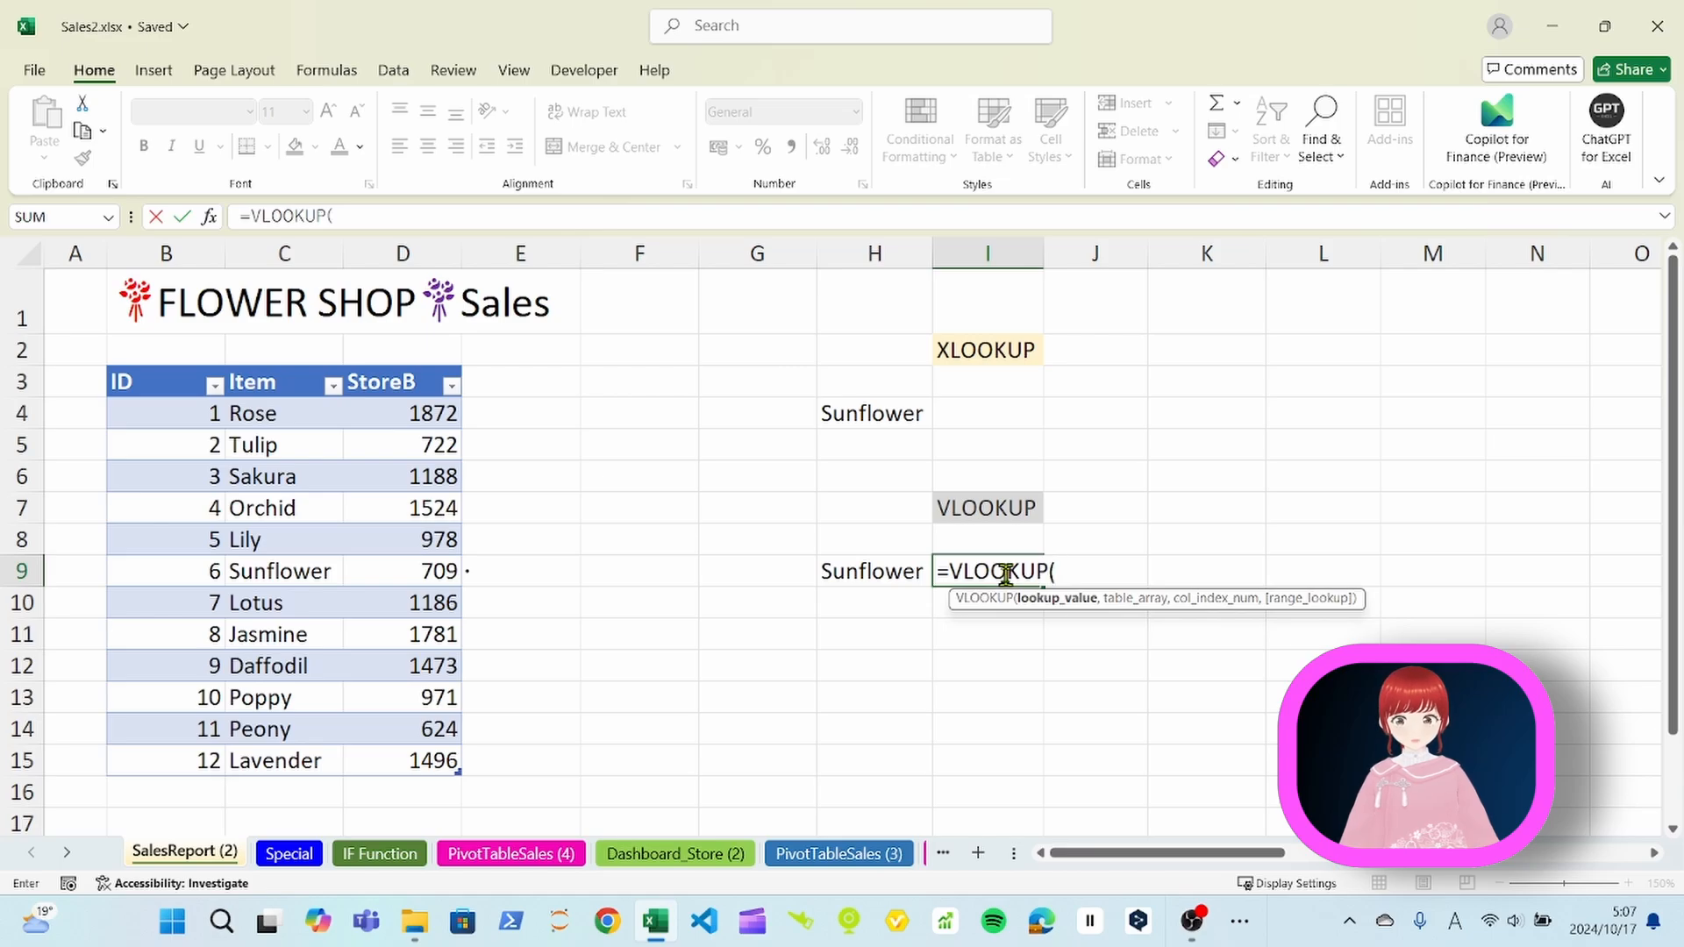
pyautogui.click(905, 575)
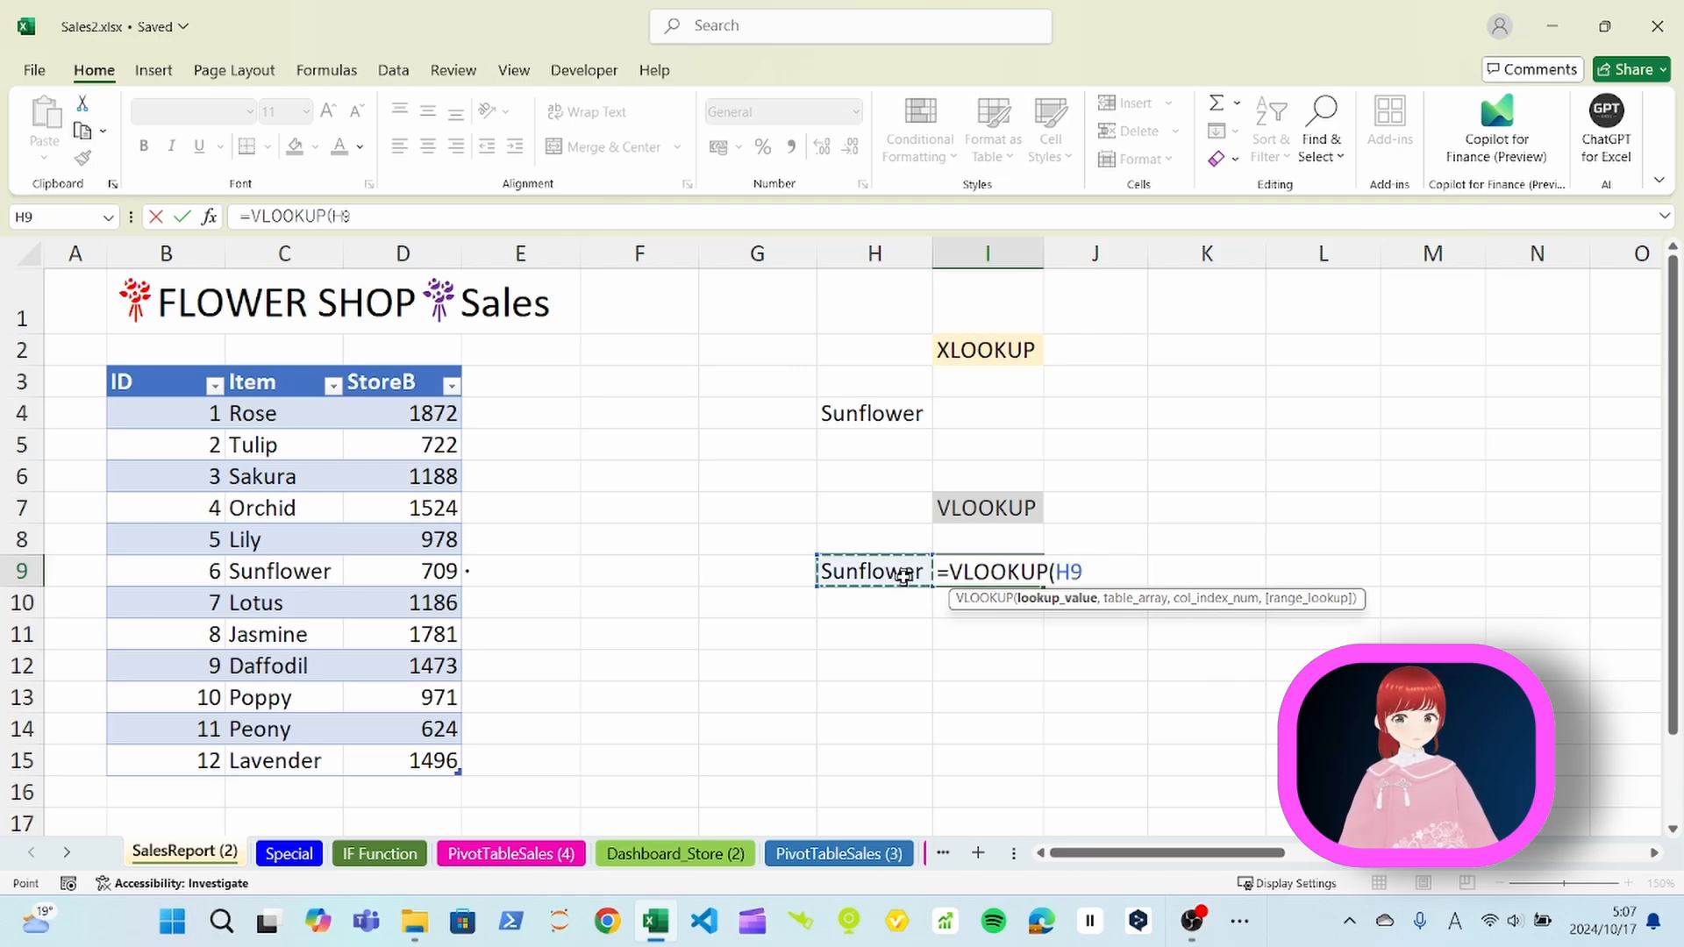
pyautogui.write(',')
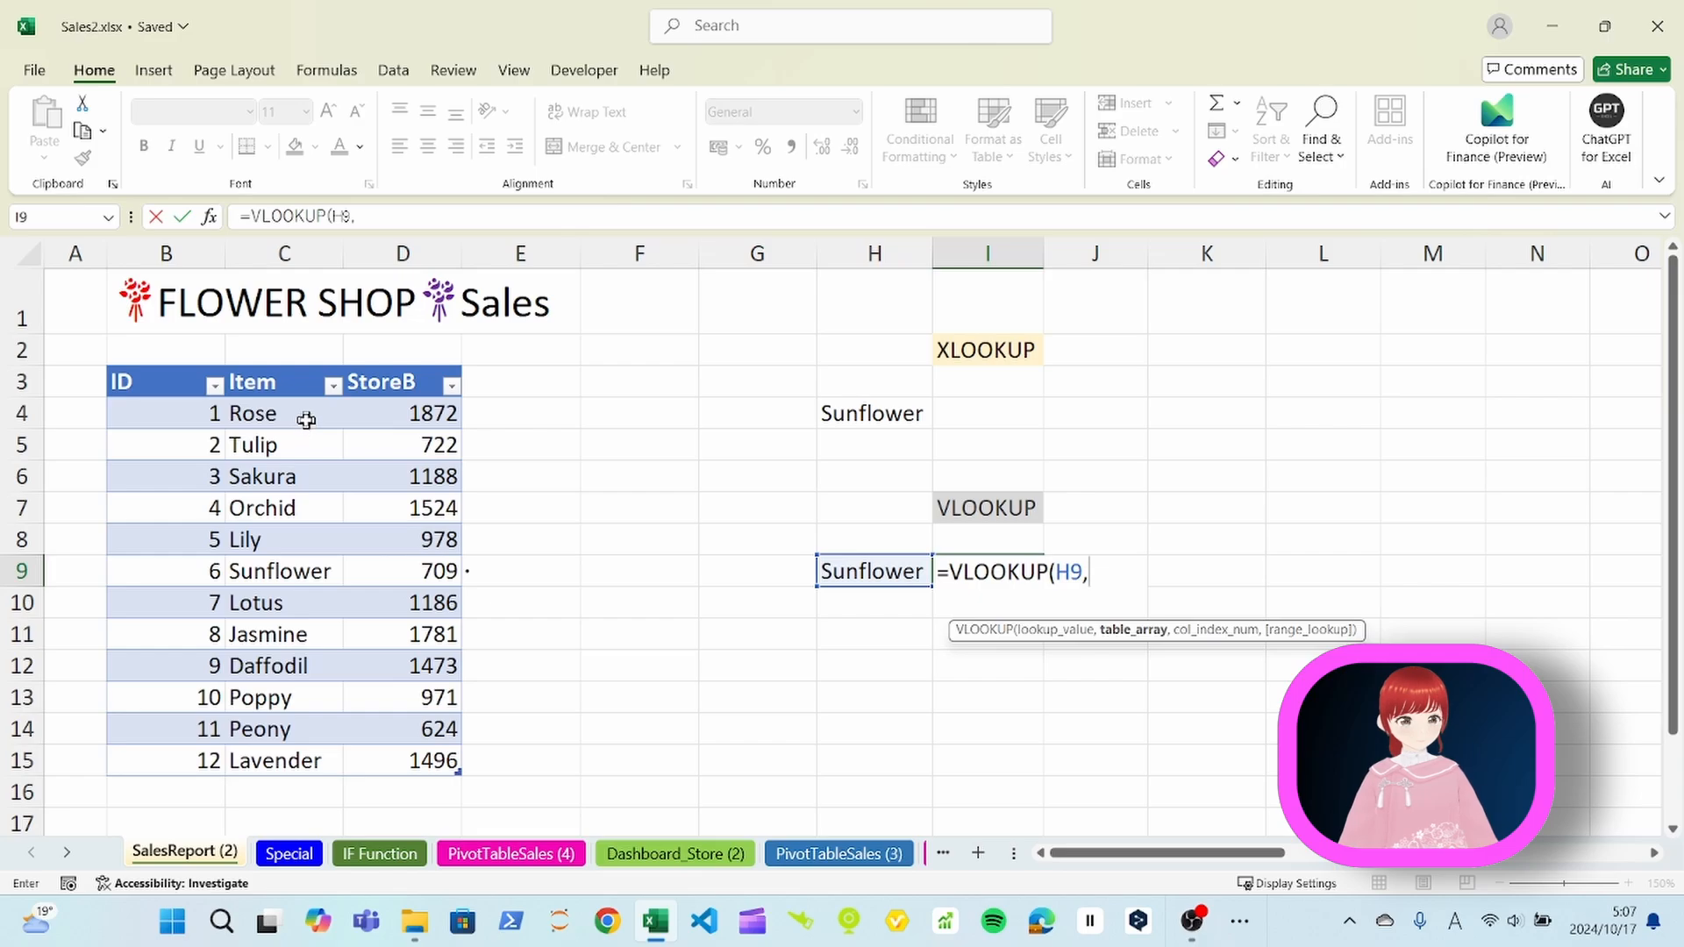
pyautogui.moveTo(305, 425); pyautogui.dragTo(385, 754)
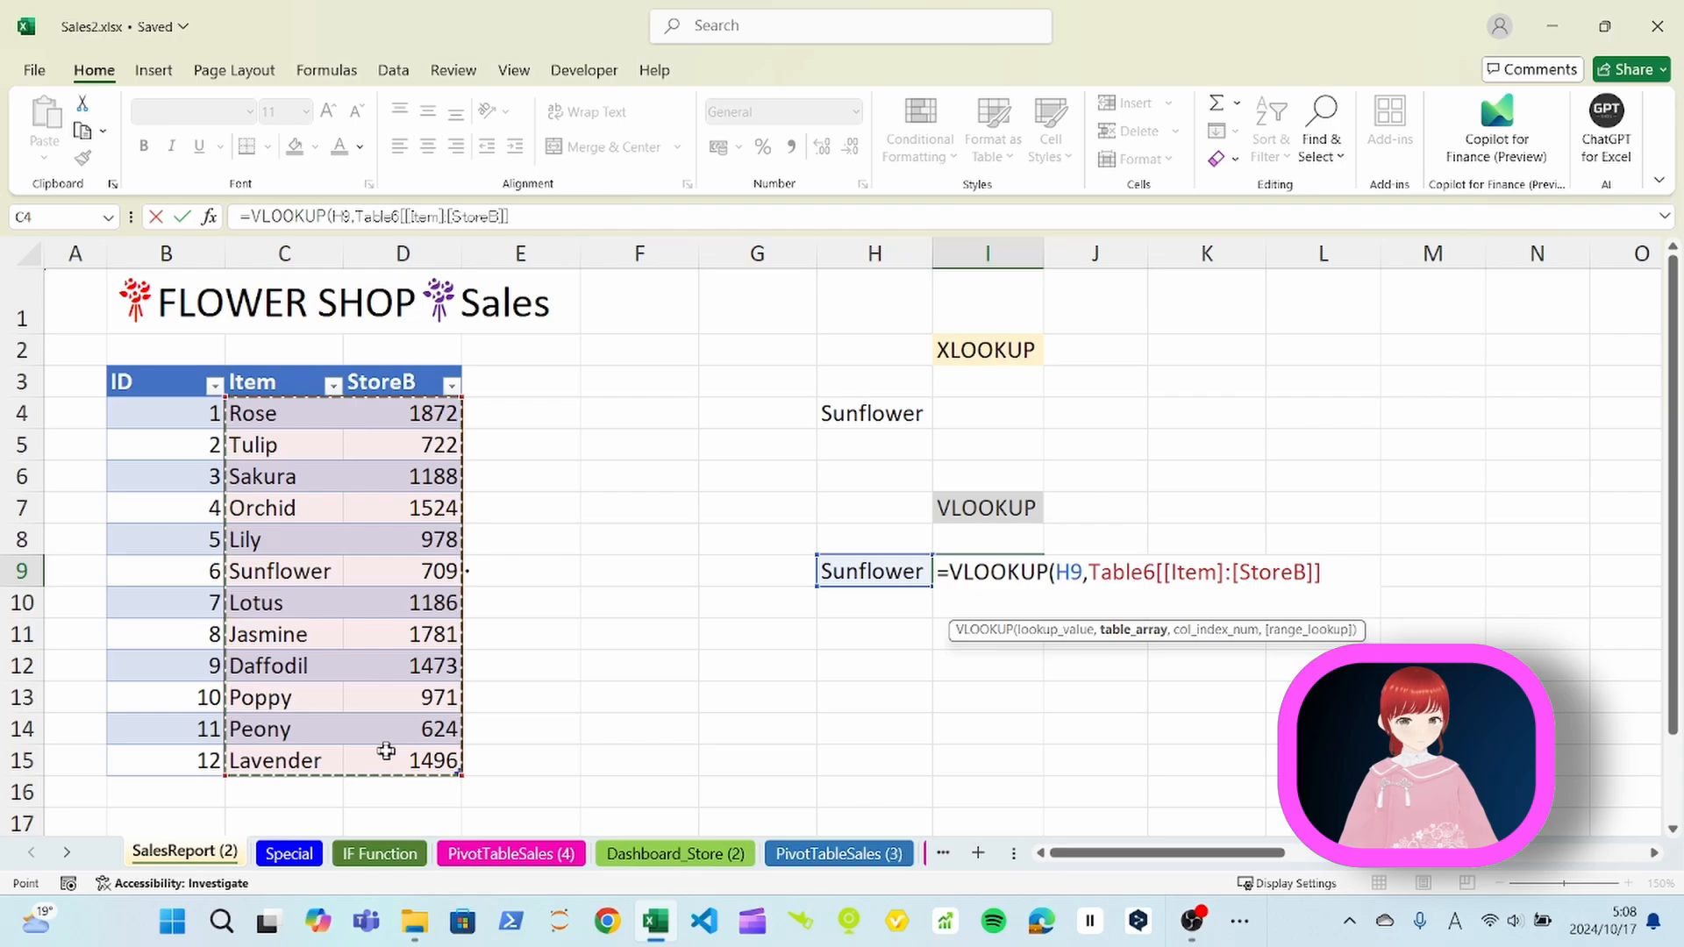
pyautogui.write(',2')
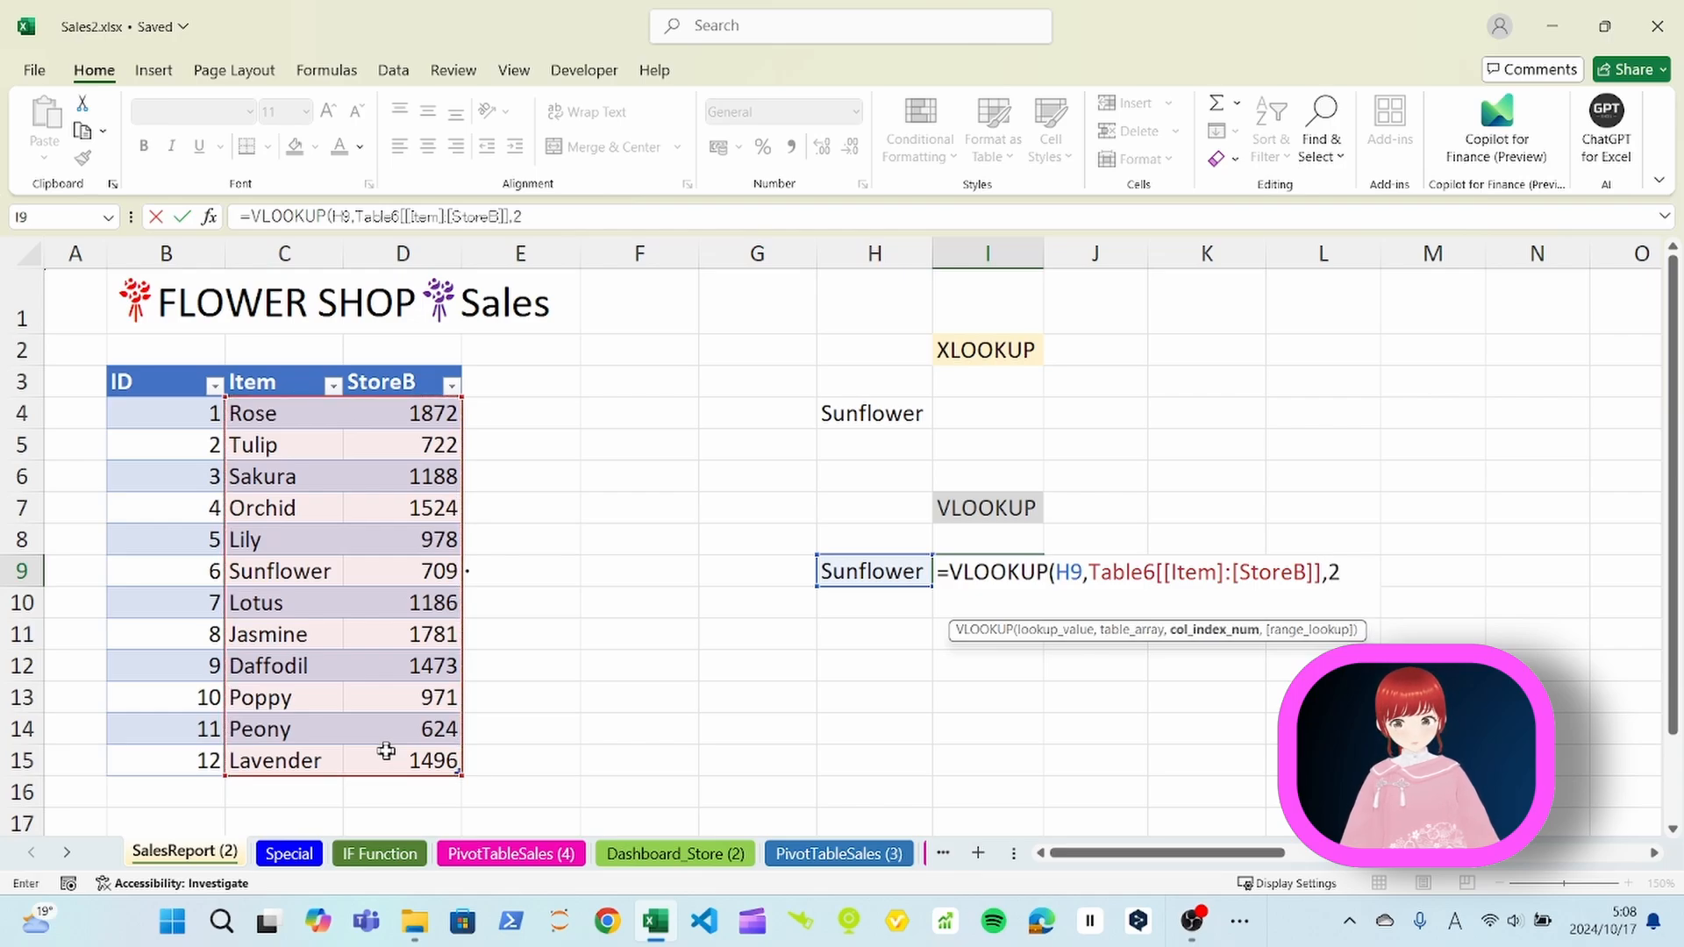
pyautogui.write(',')
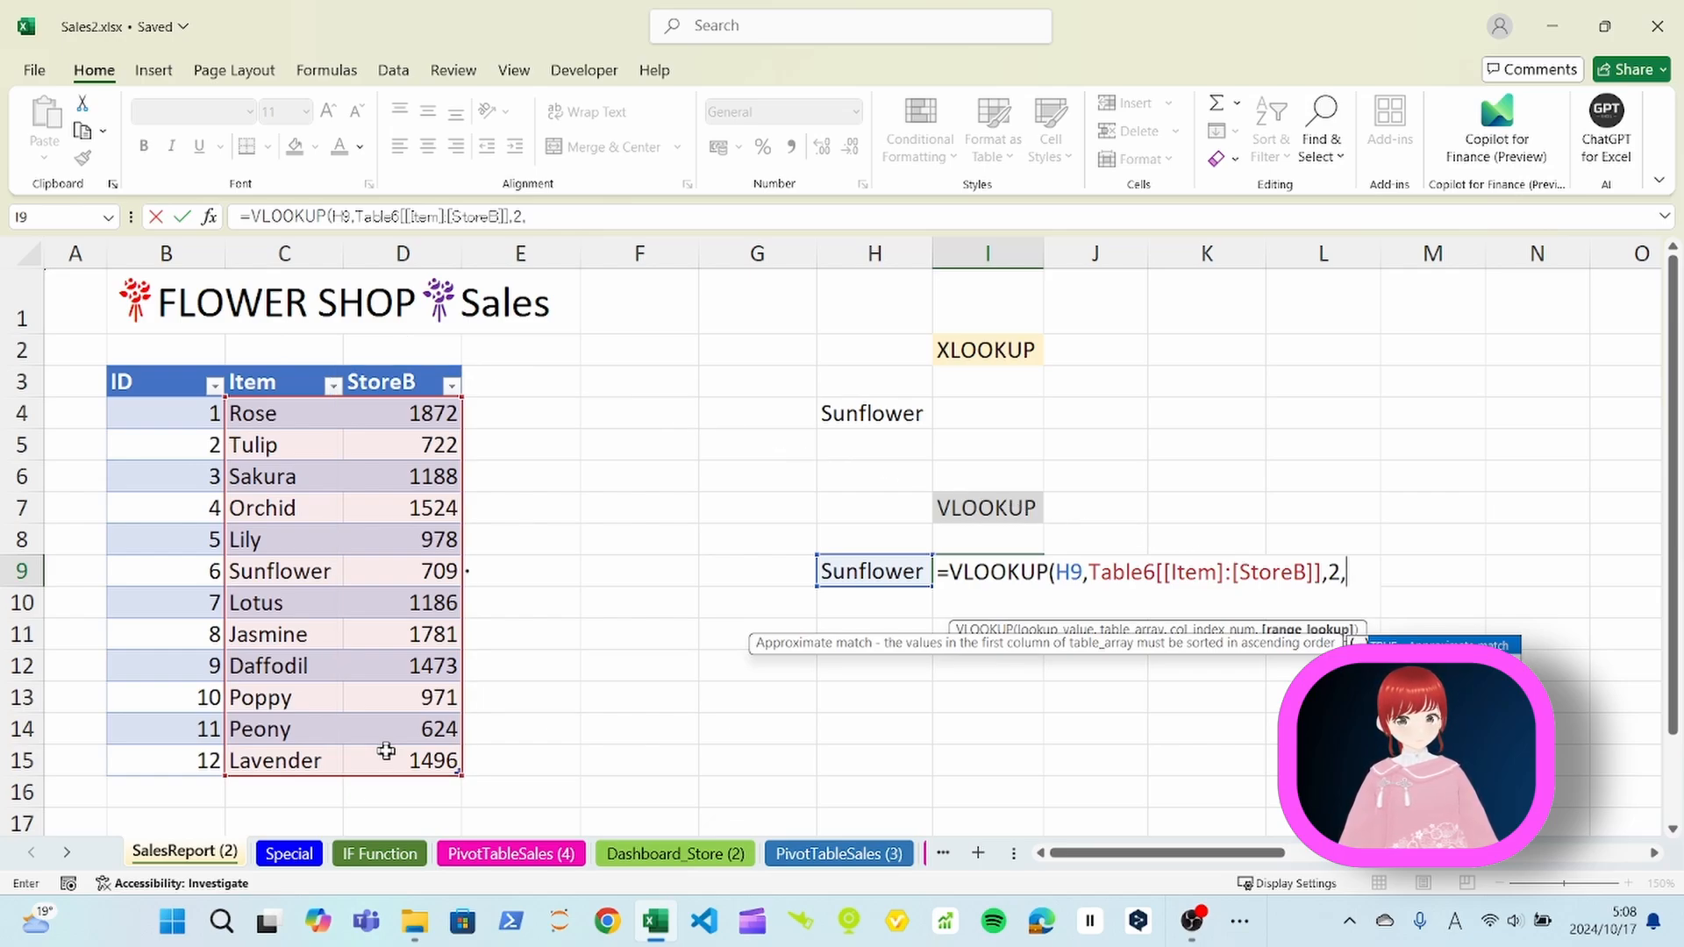
pyautogui.write('FALSE')
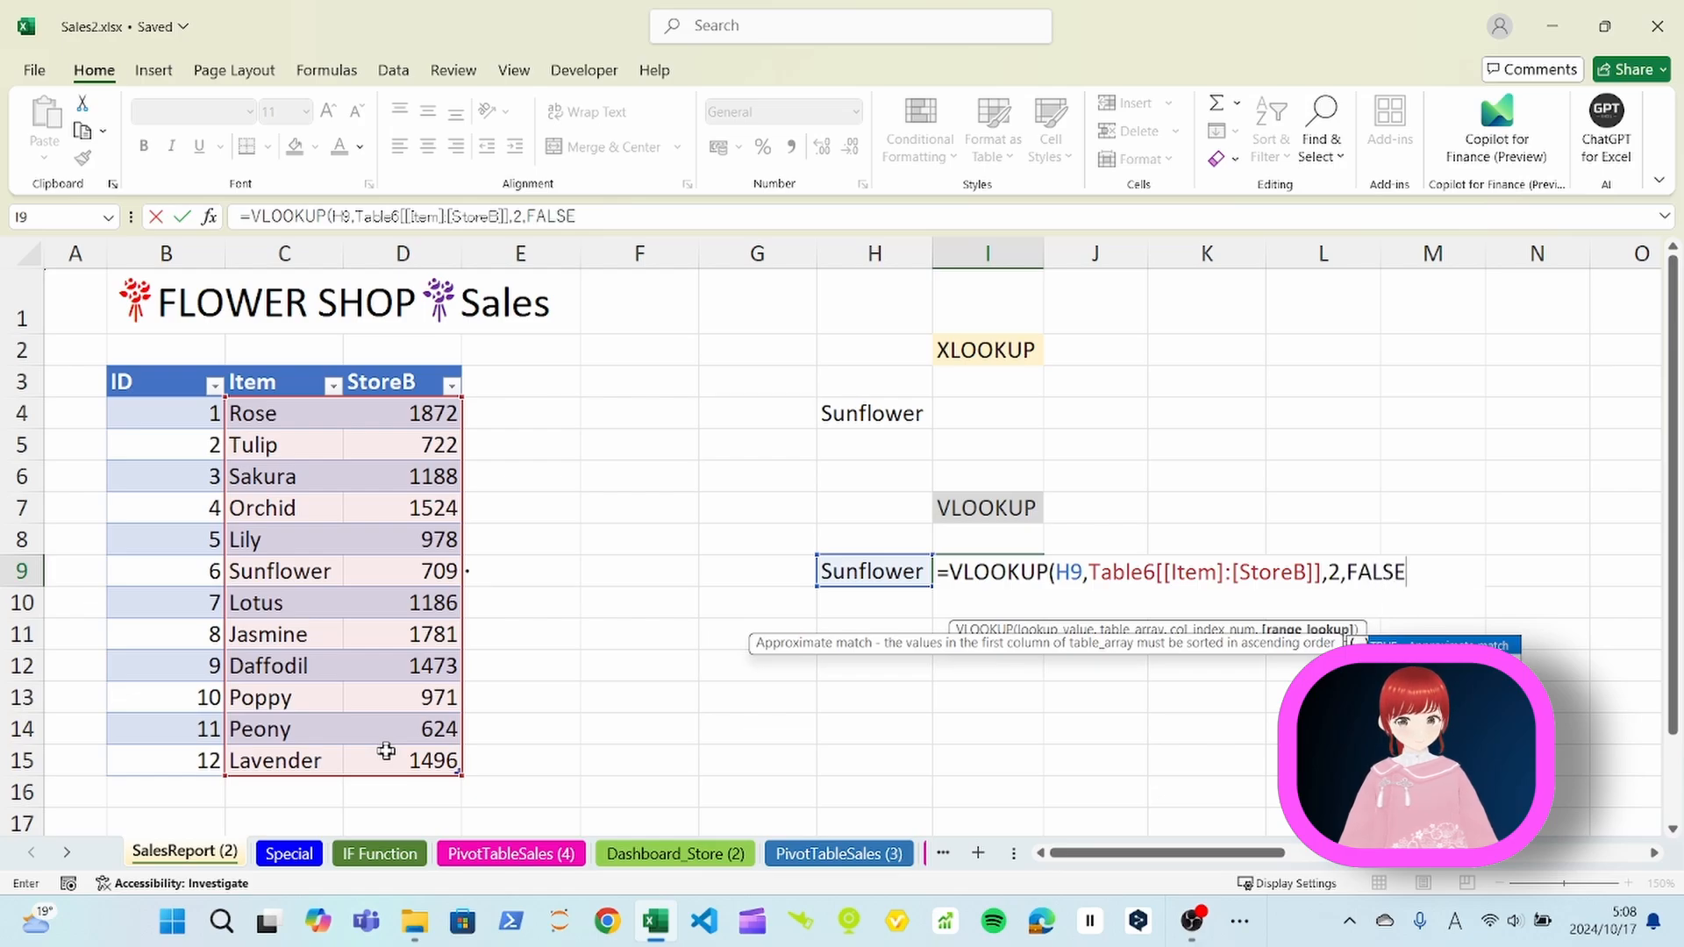
pyautogui.write(')')
pyautogui.press('Return')
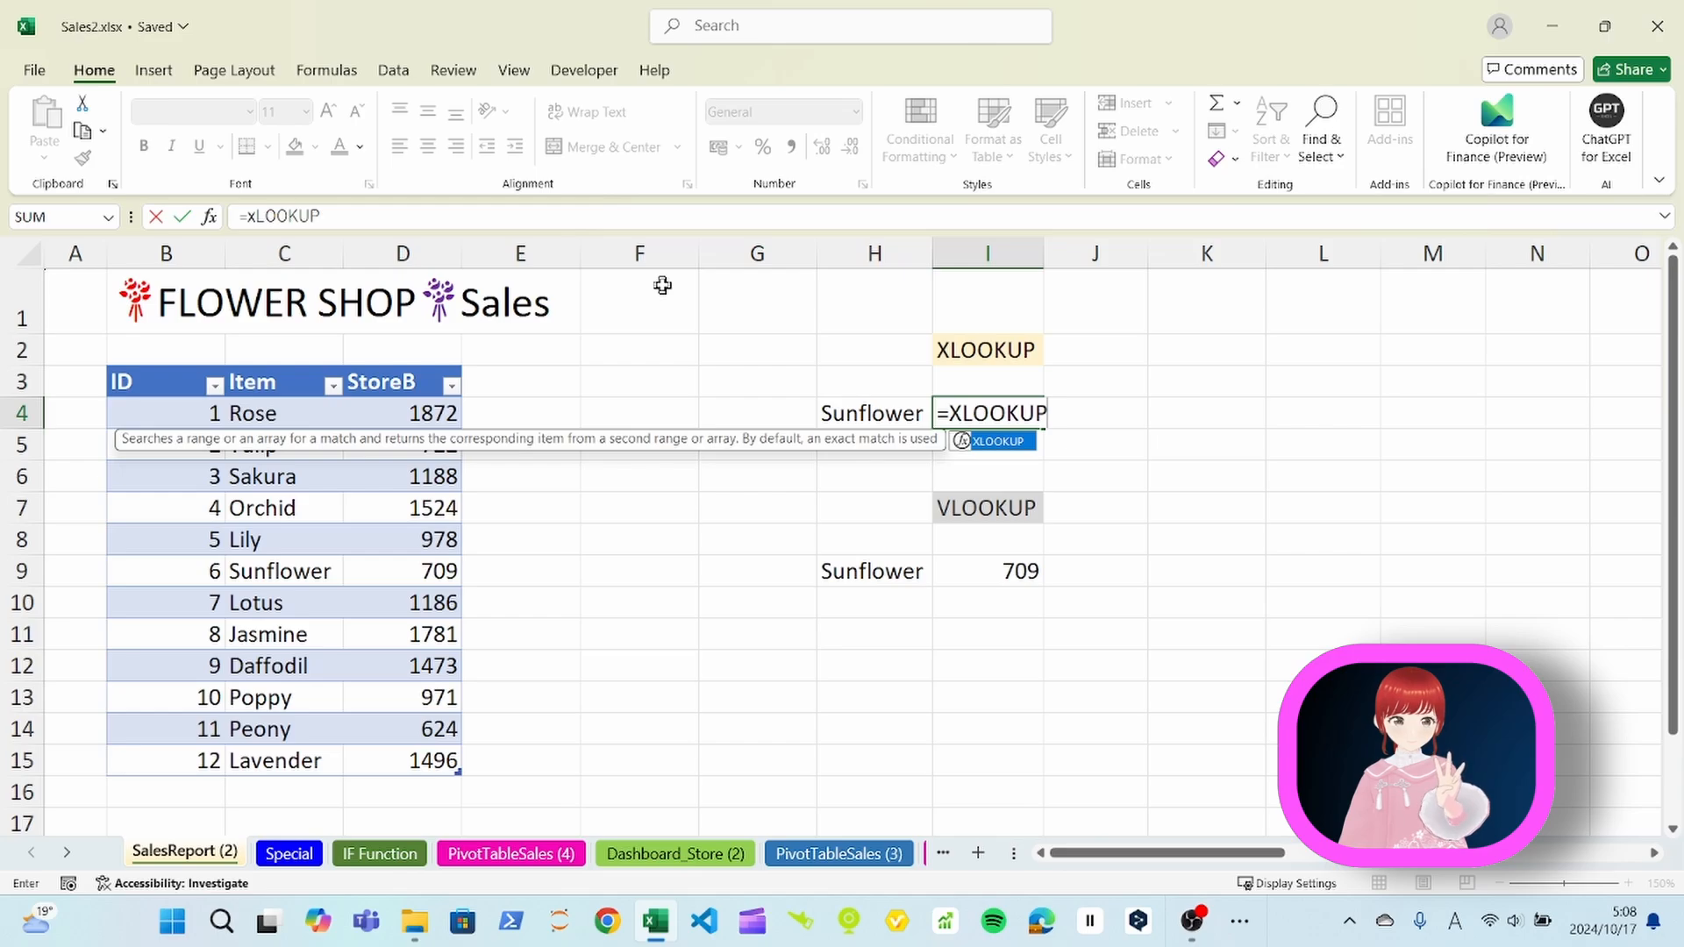
# Step: Complete the formula in I4 as =XLOOKUP(H4,Table6[Item],Table6[StoreB]) using the table's columns
pyautogui.write('(')
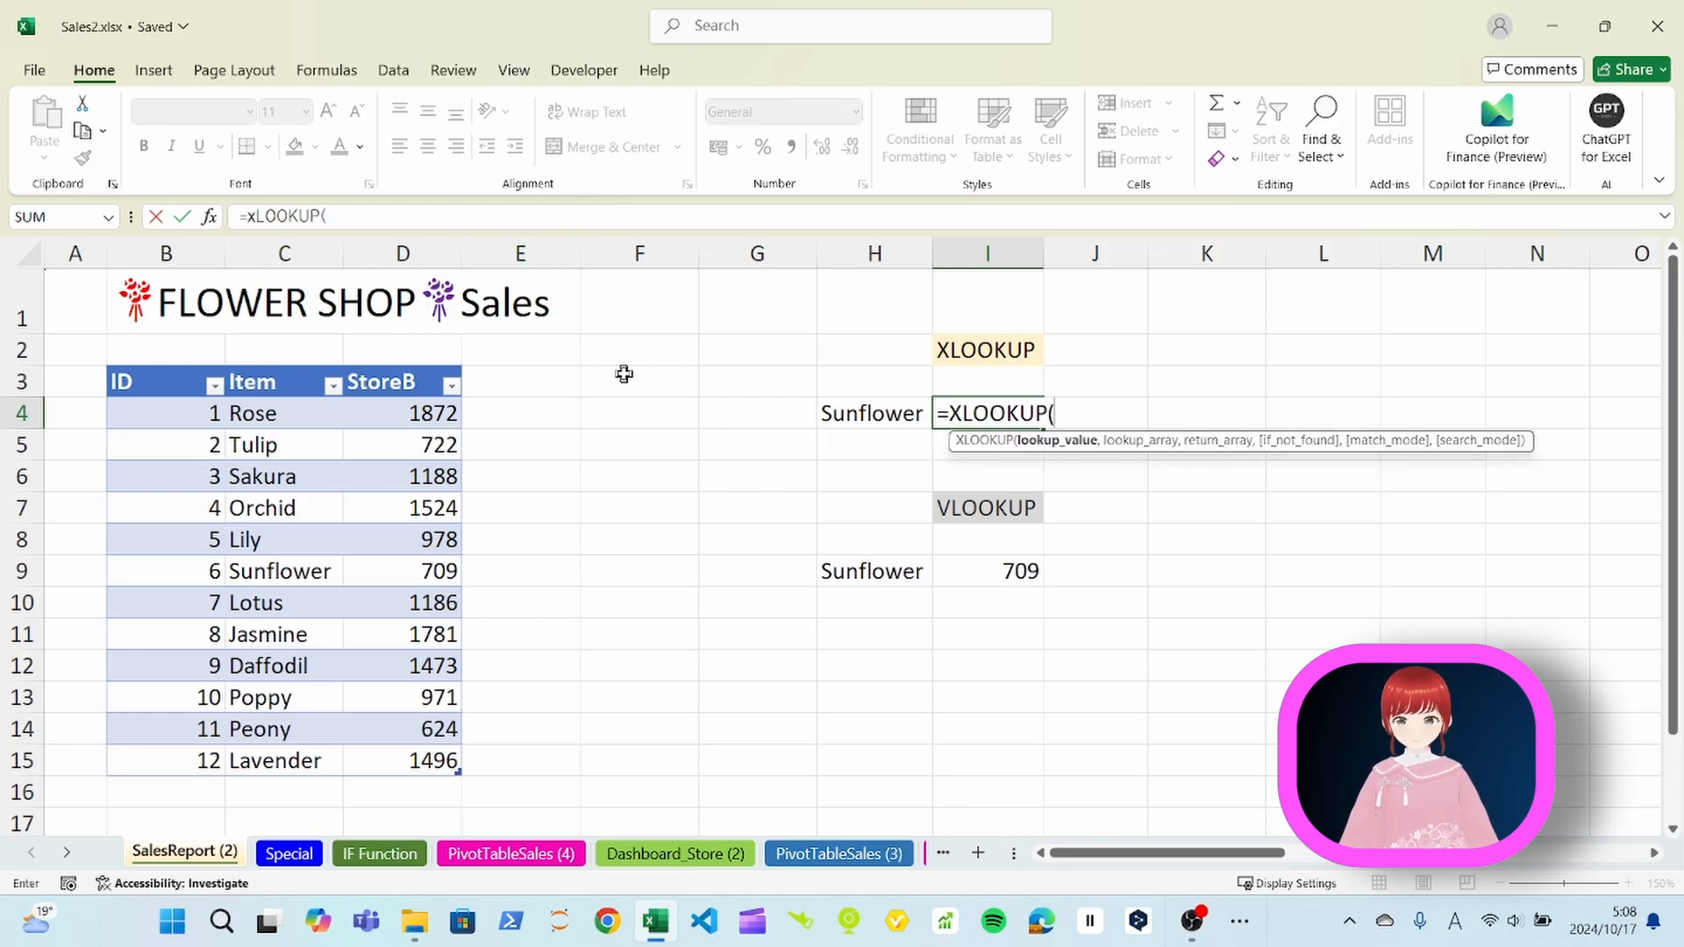
pyautogui.click(852, 406)
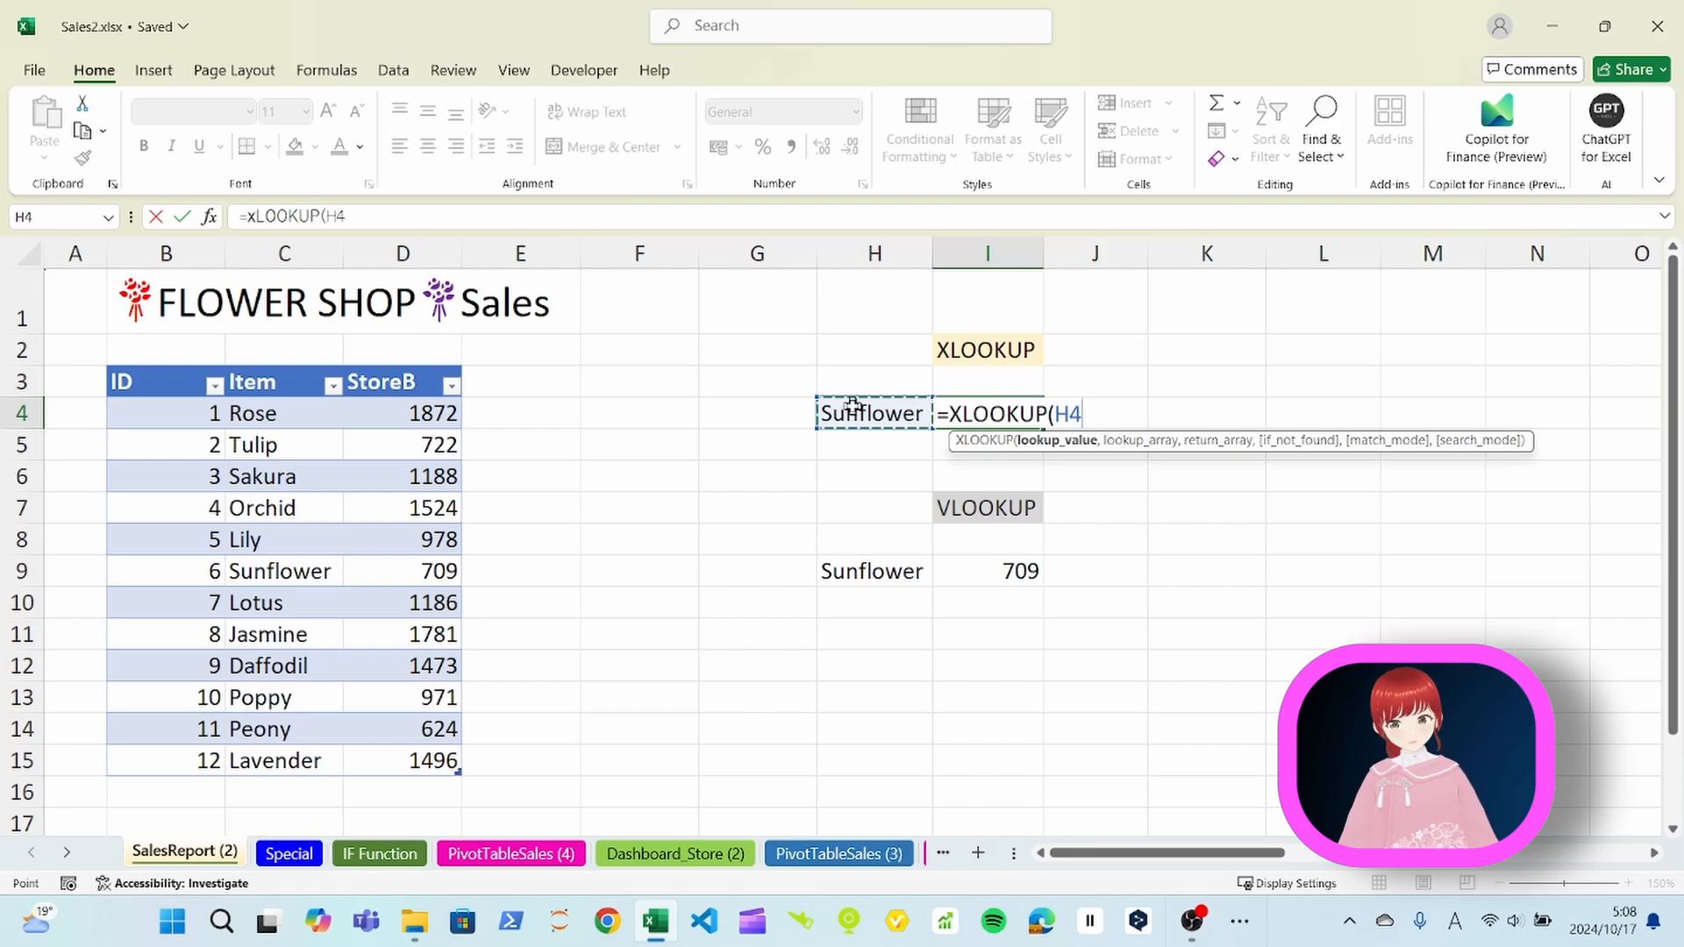
pyautogui.write(',')
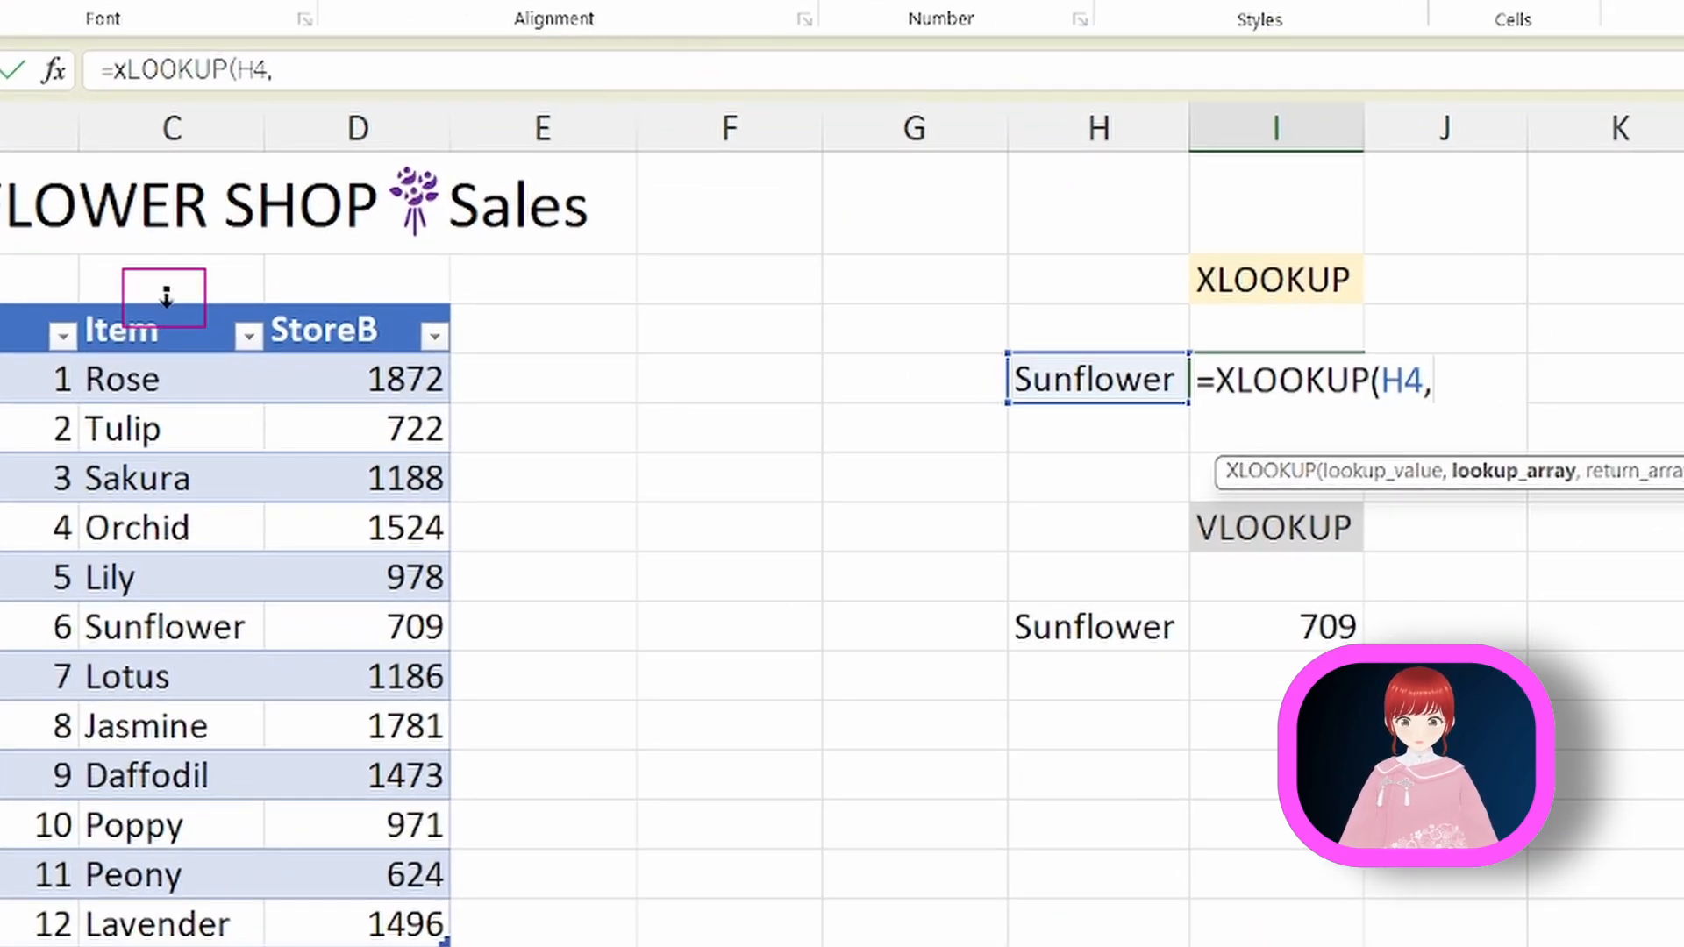
pyautogui.click(280, 365)
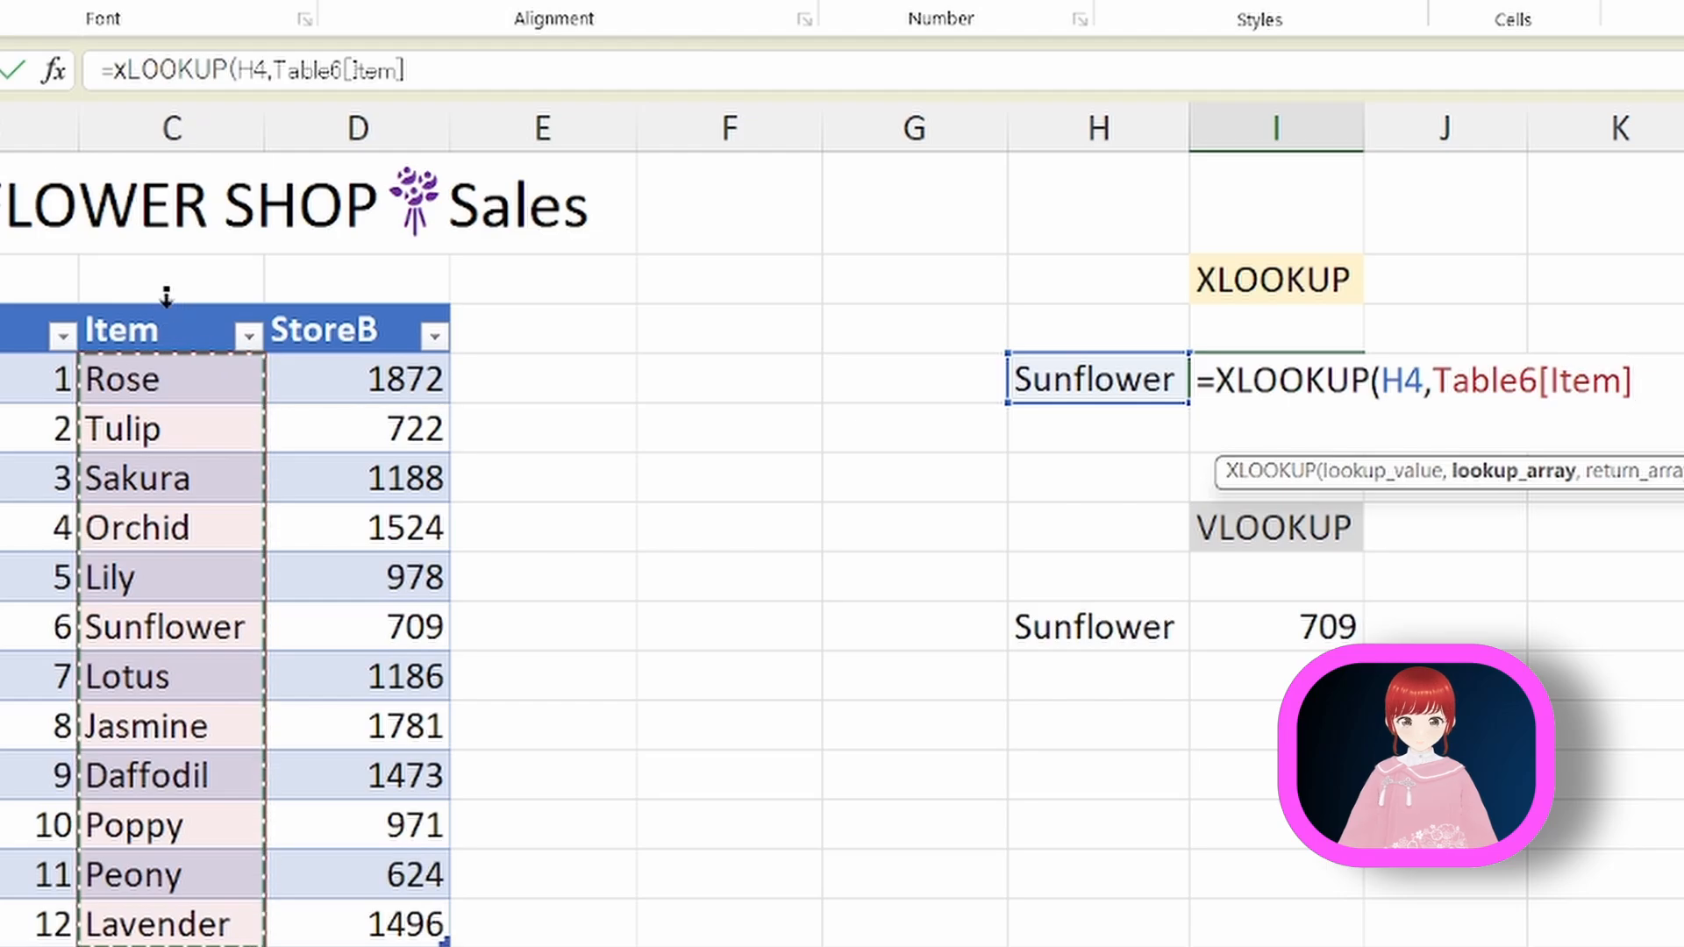
pyautogui.write(',')
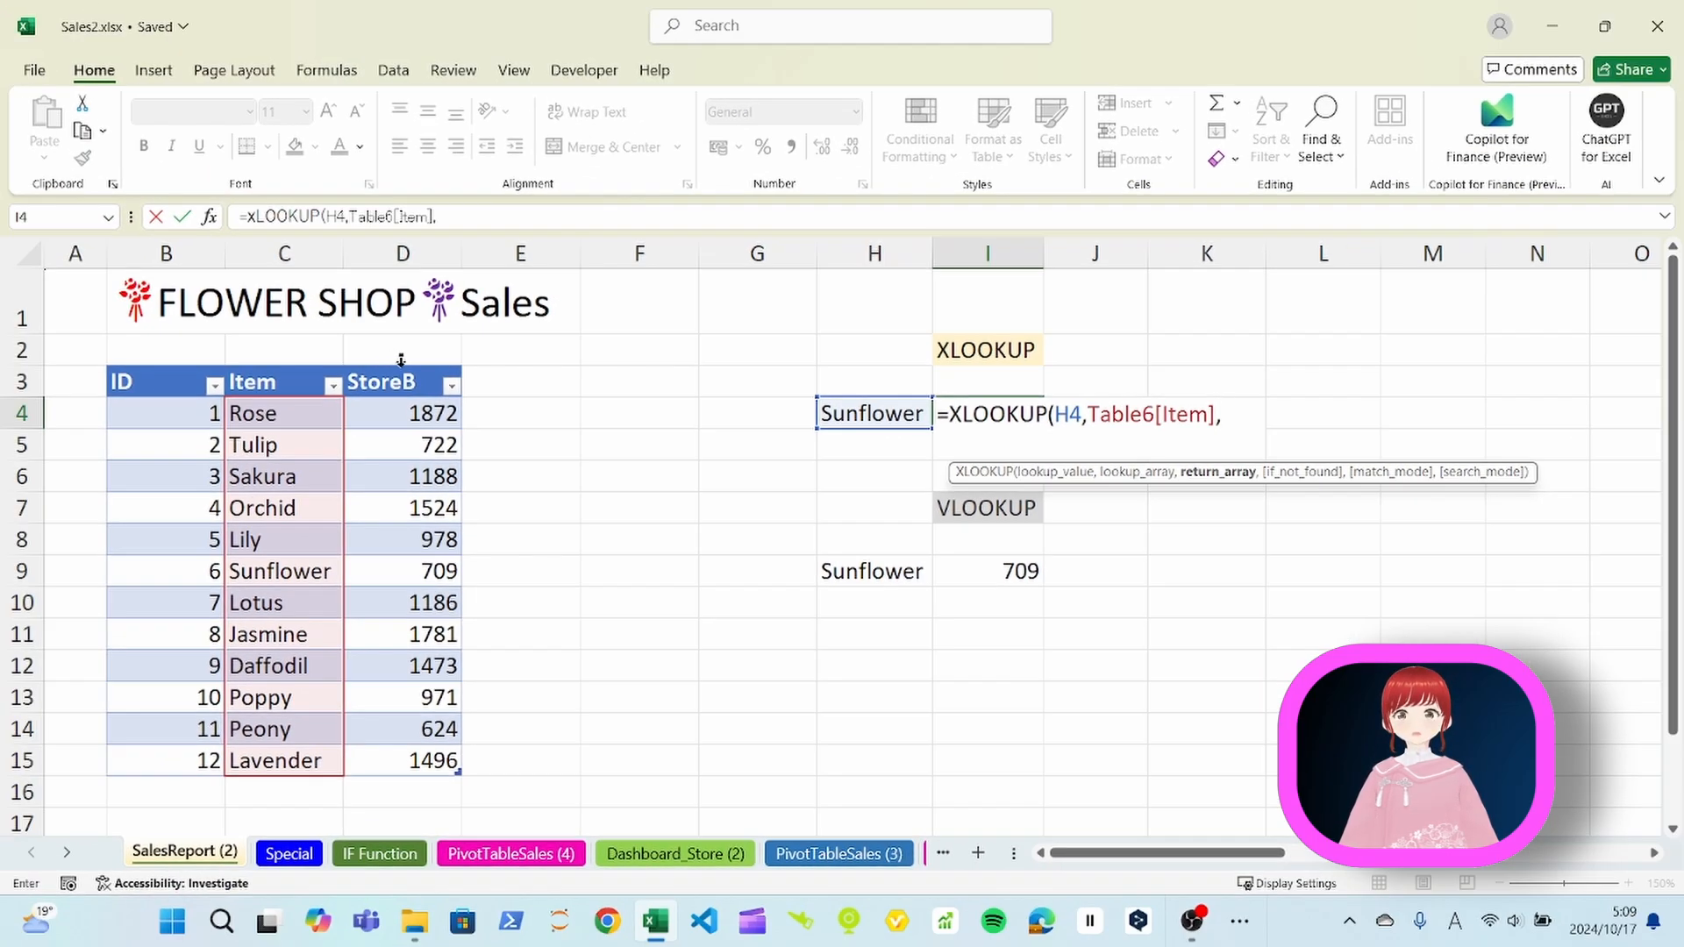
pyautogui.click(400, 364)
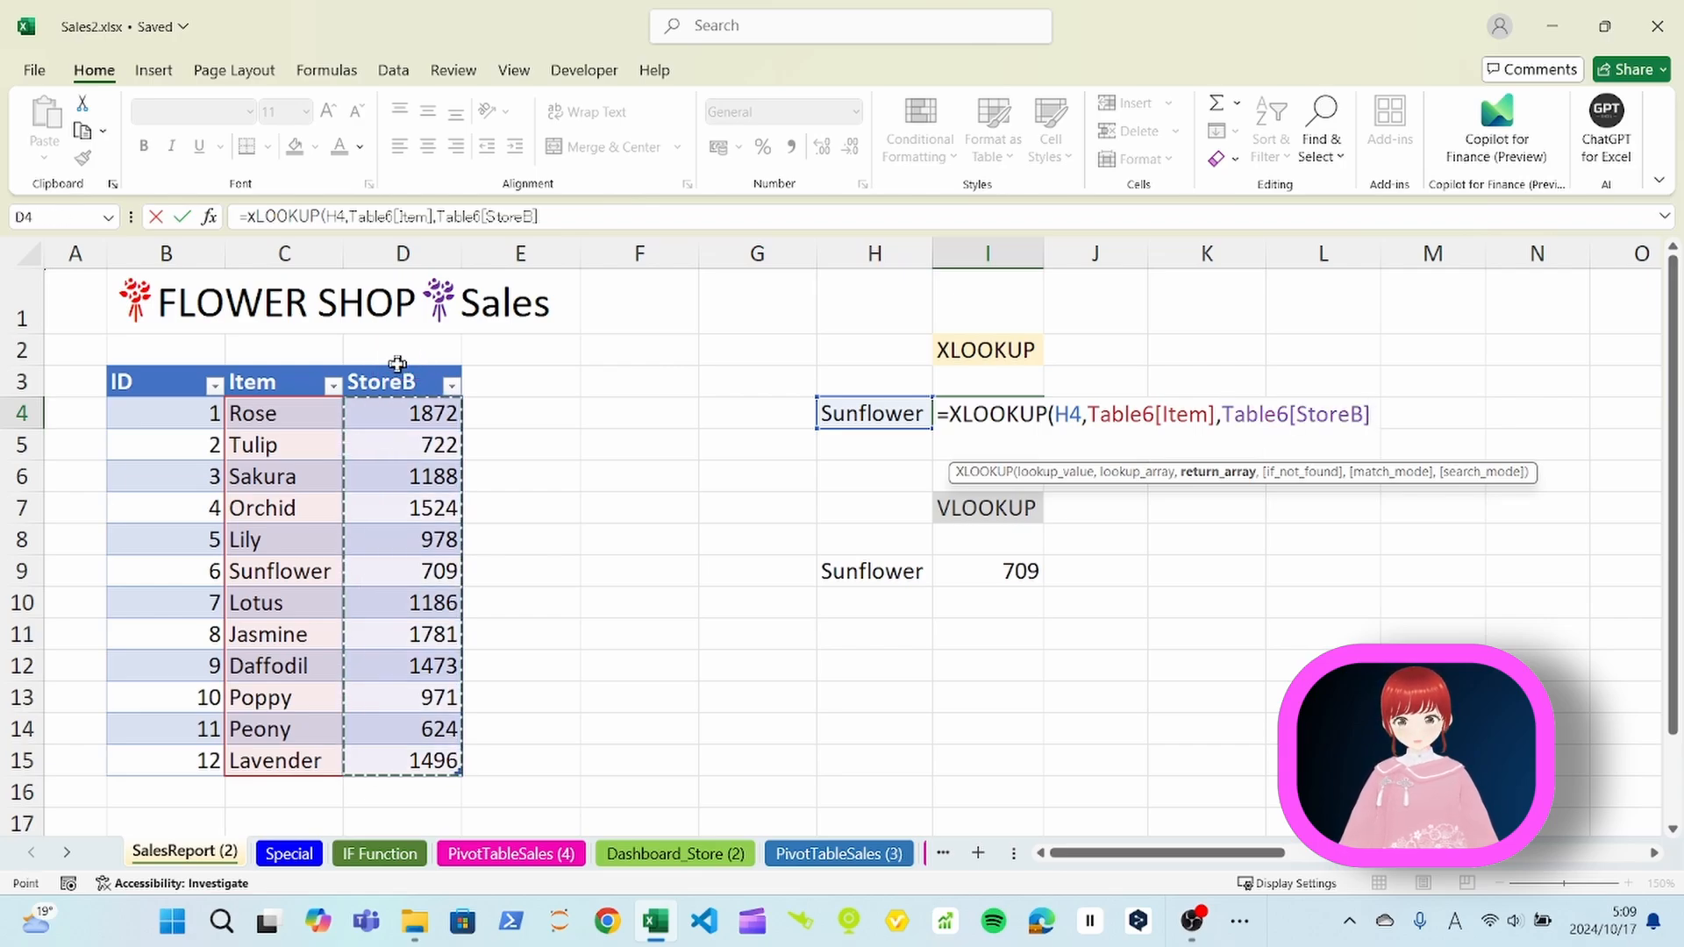
pyautogui.write(')')
pyautogui.press('Return')
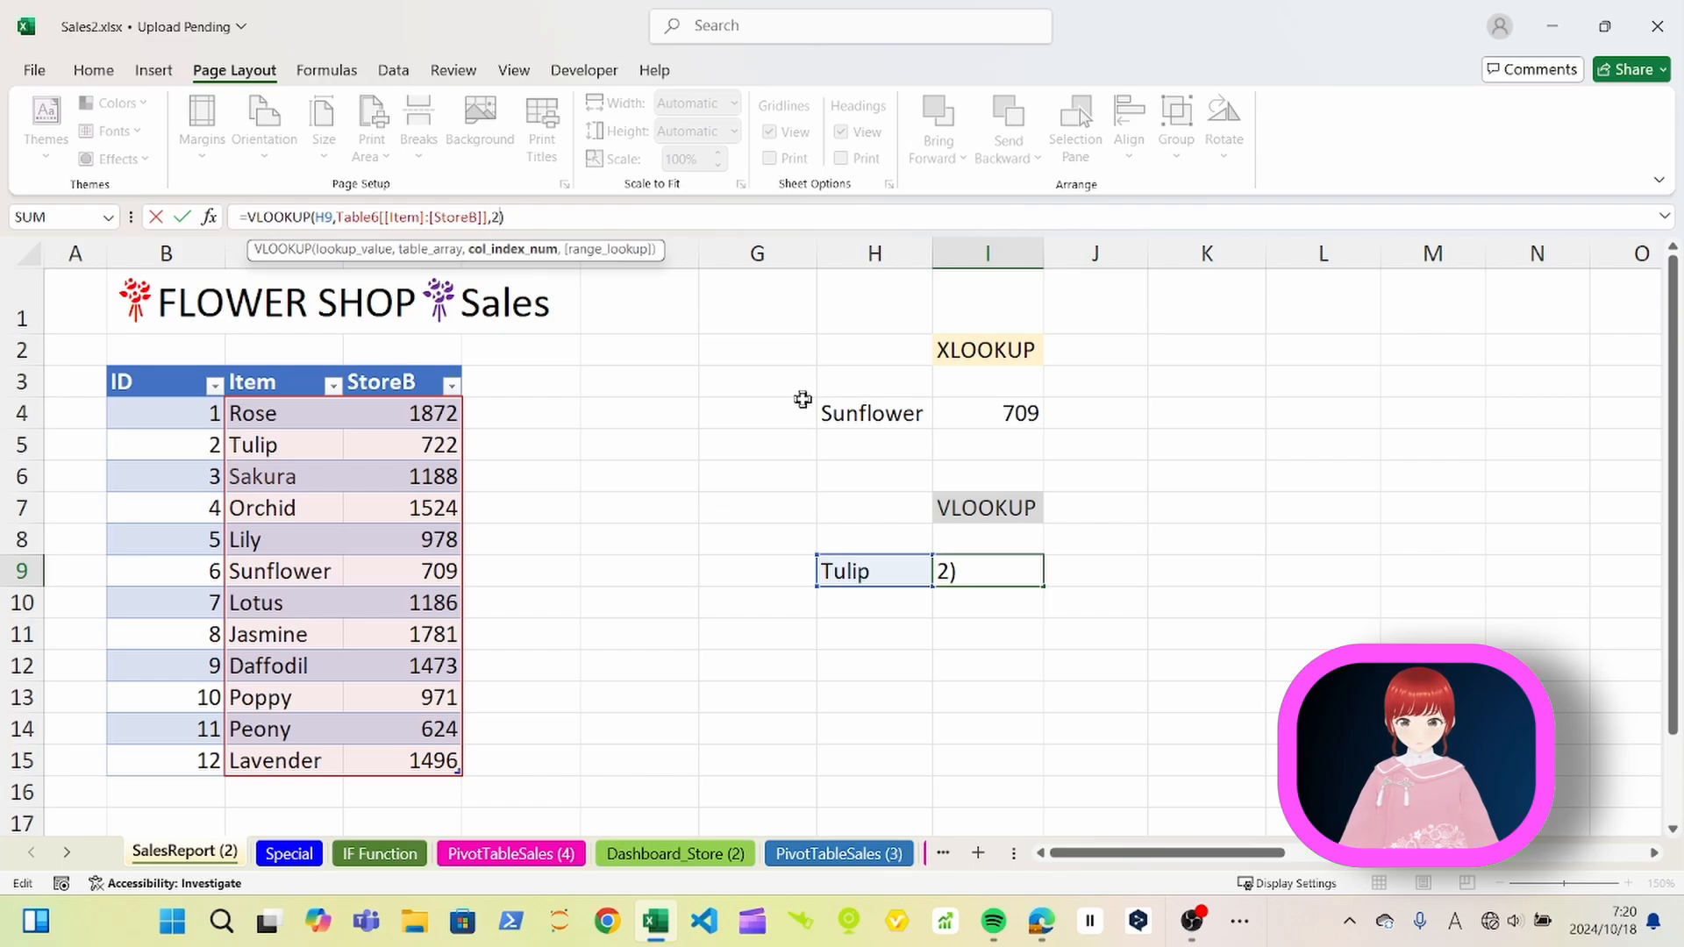
# Step: Add FALSE (exact match) as the range_lookup argument of the VLOOKUP formula for Tulip in I9
pyautogui.write(',')
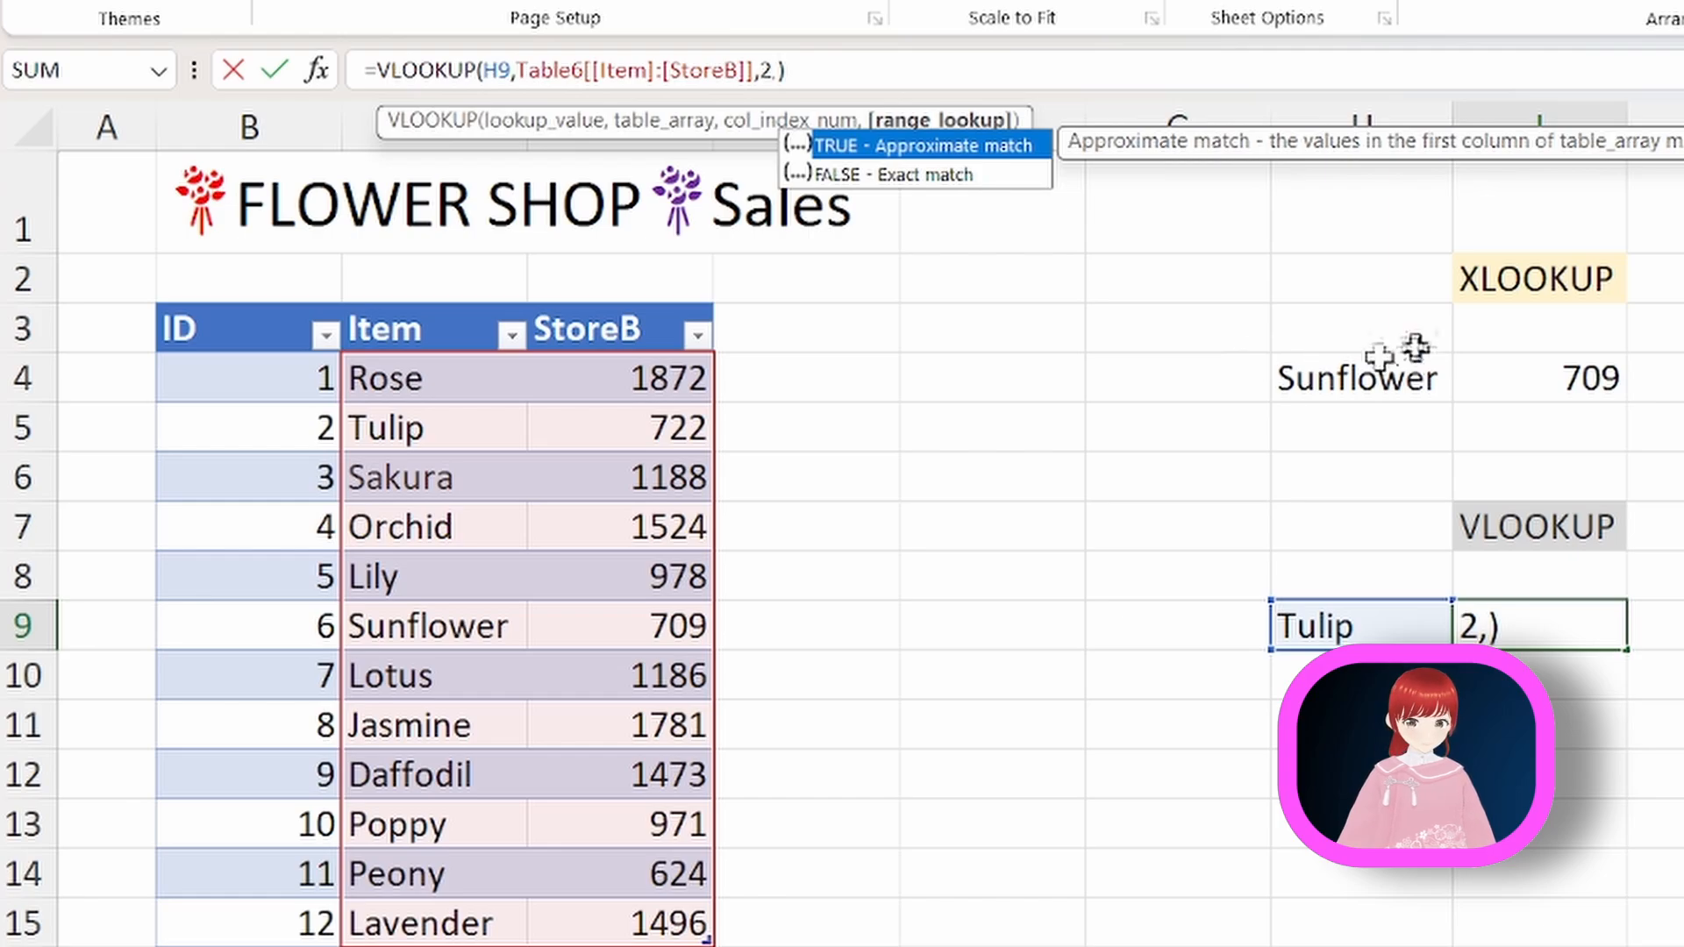
pyautogui.doubleClick(969, 175)
pyautogui.press('Return')
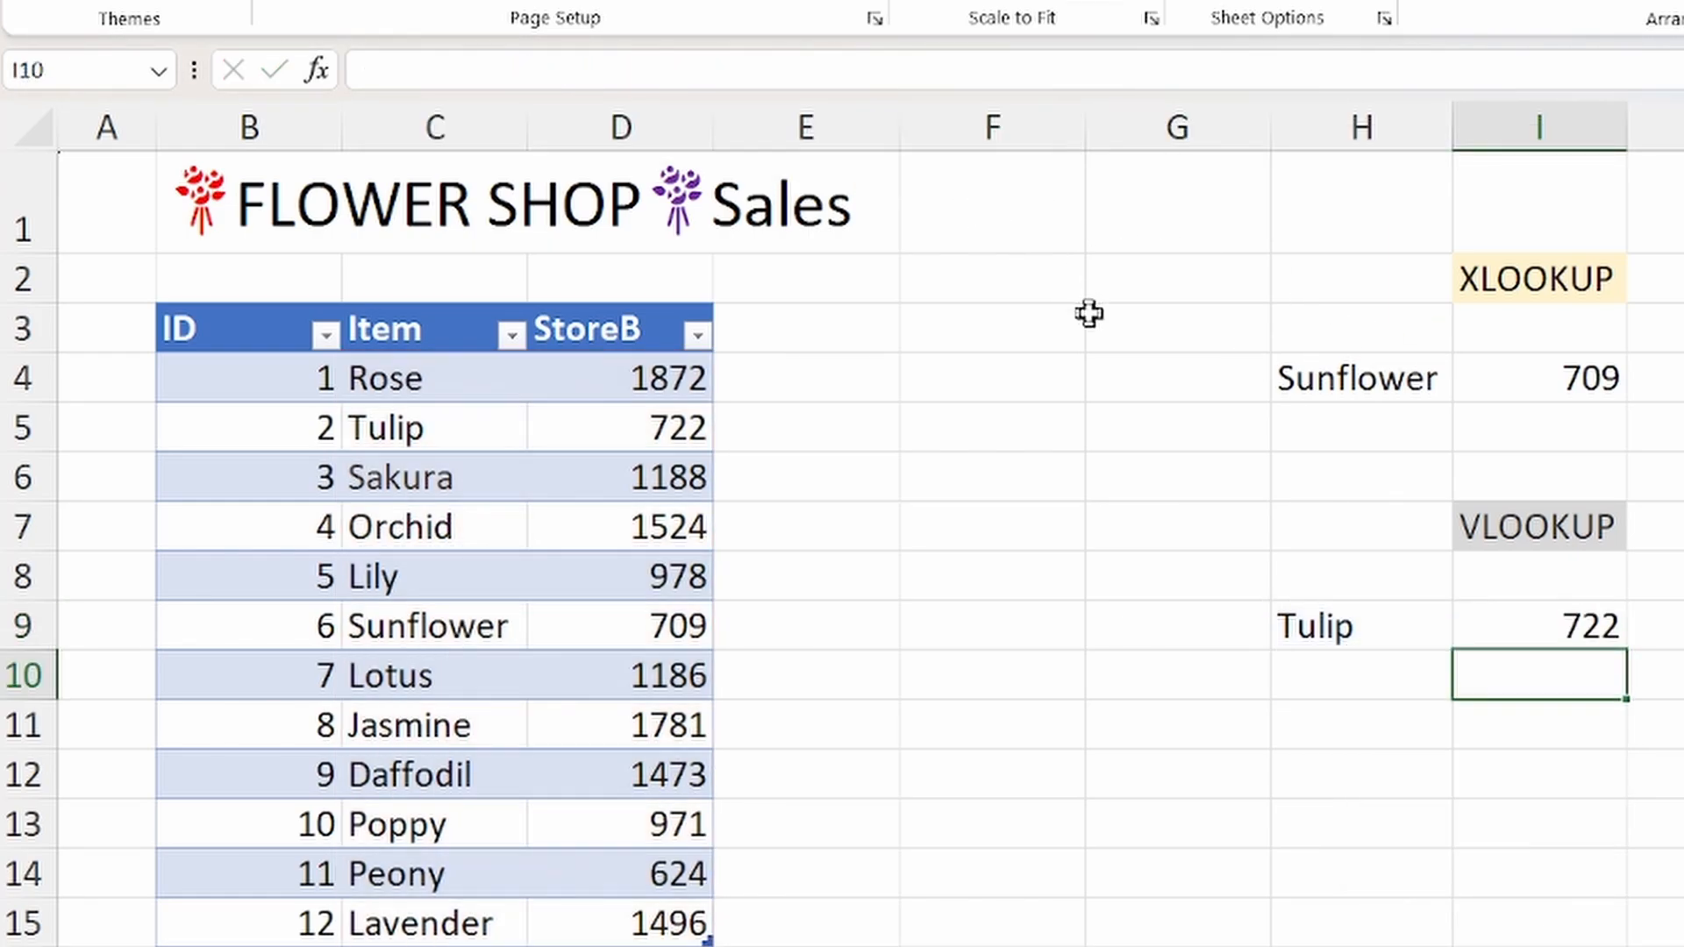
# Step: Add a comma after column index 2 in H9's VLOOKUP formula, compare the TRUE and FALSE match options, and leave range_lookup empty
pyautogui.click(1496, 621)
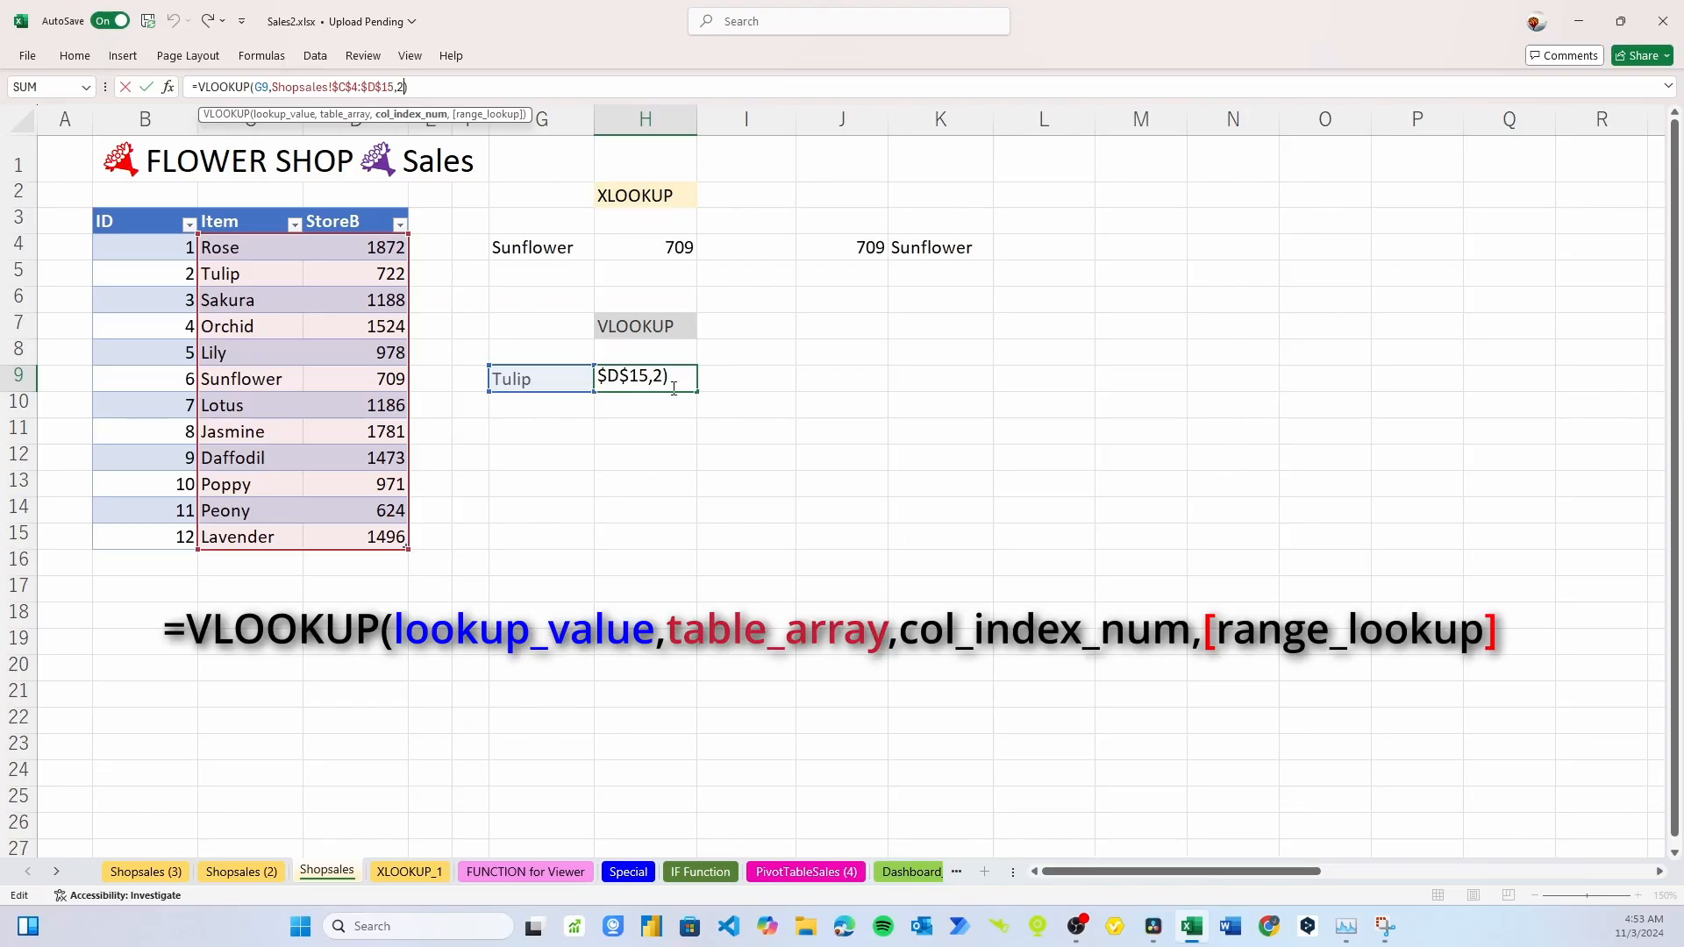
pyautogui.click(912, 380)
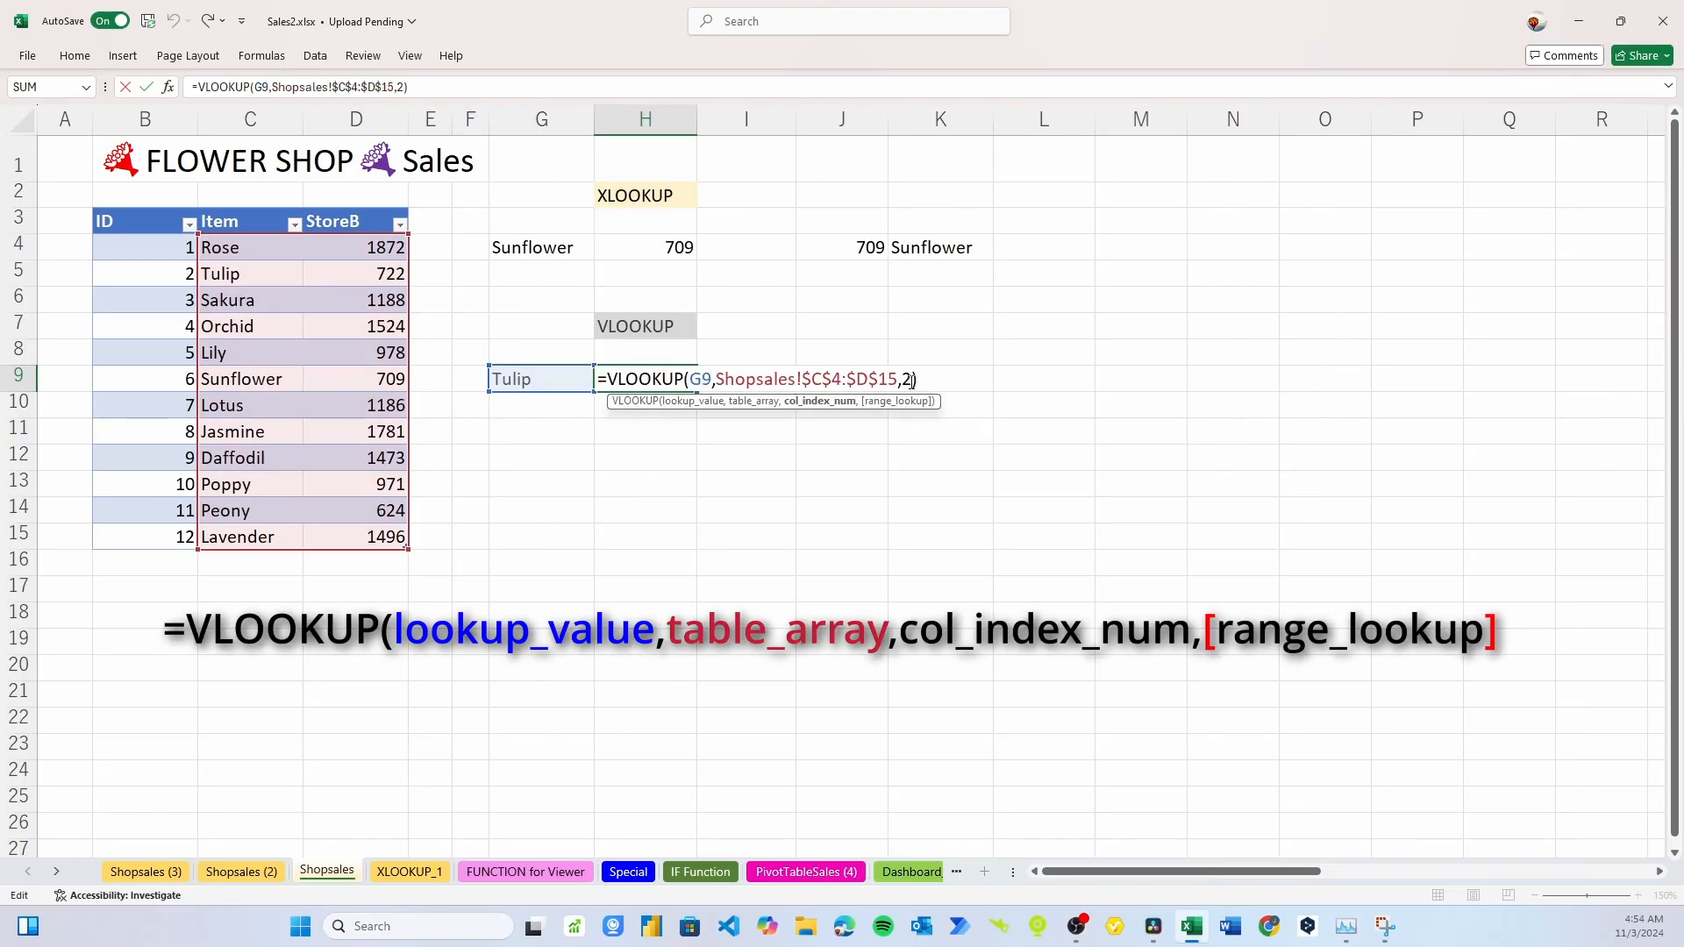
pyautogui.write(',')
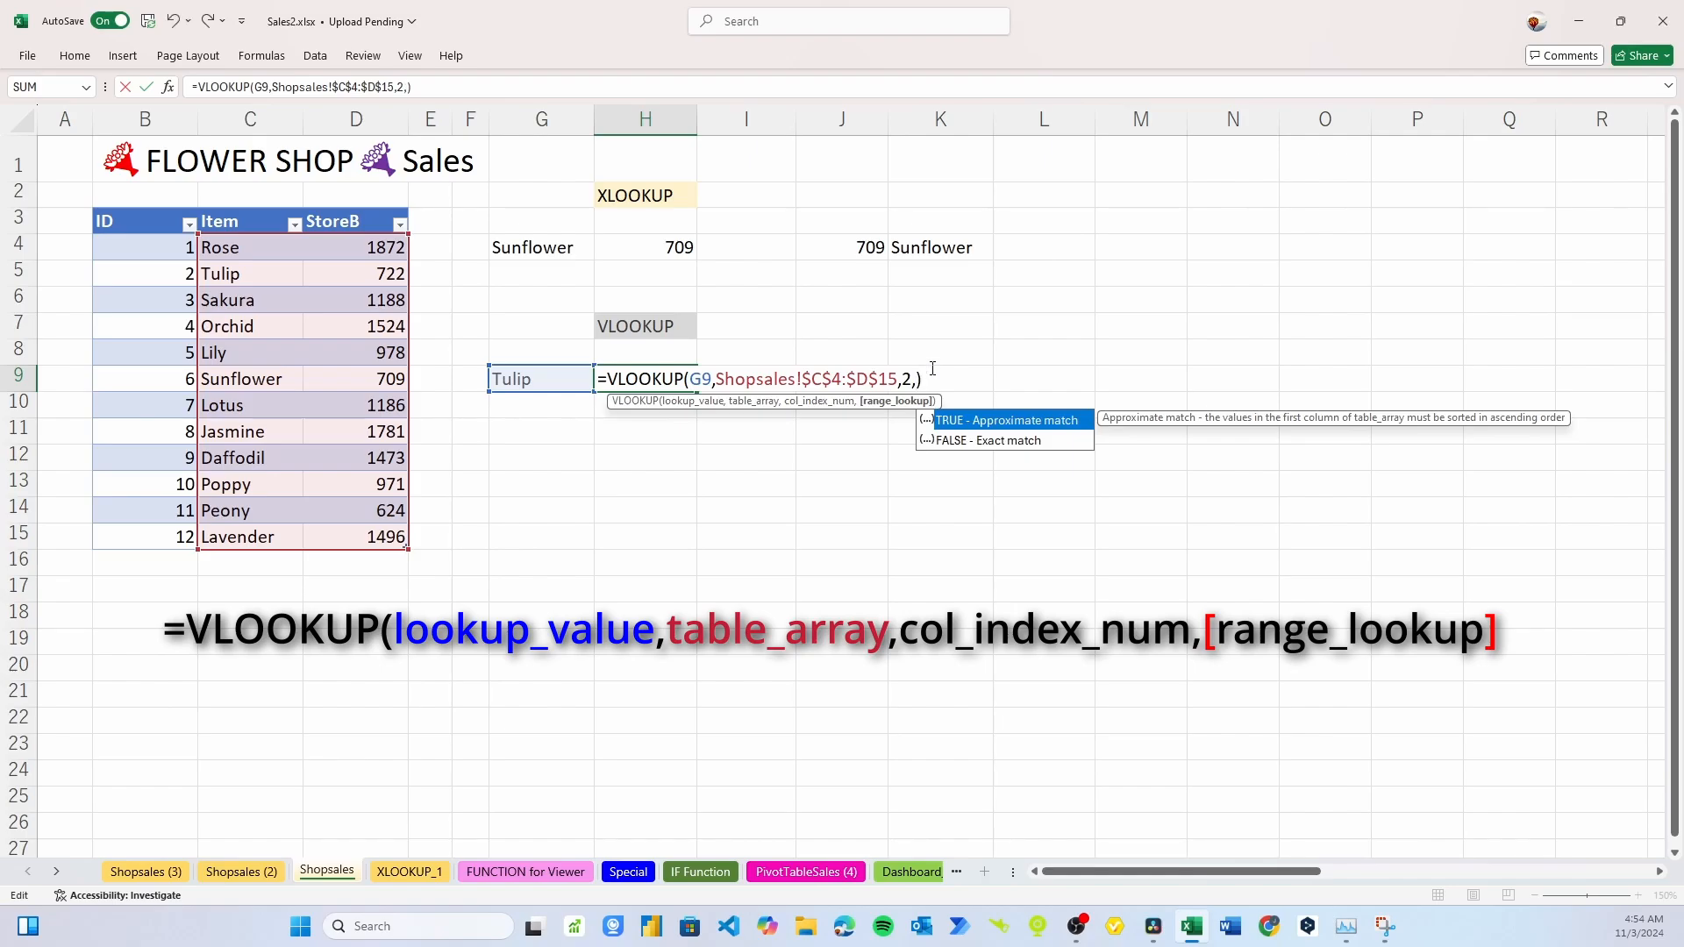
pyautogui.press('Down')
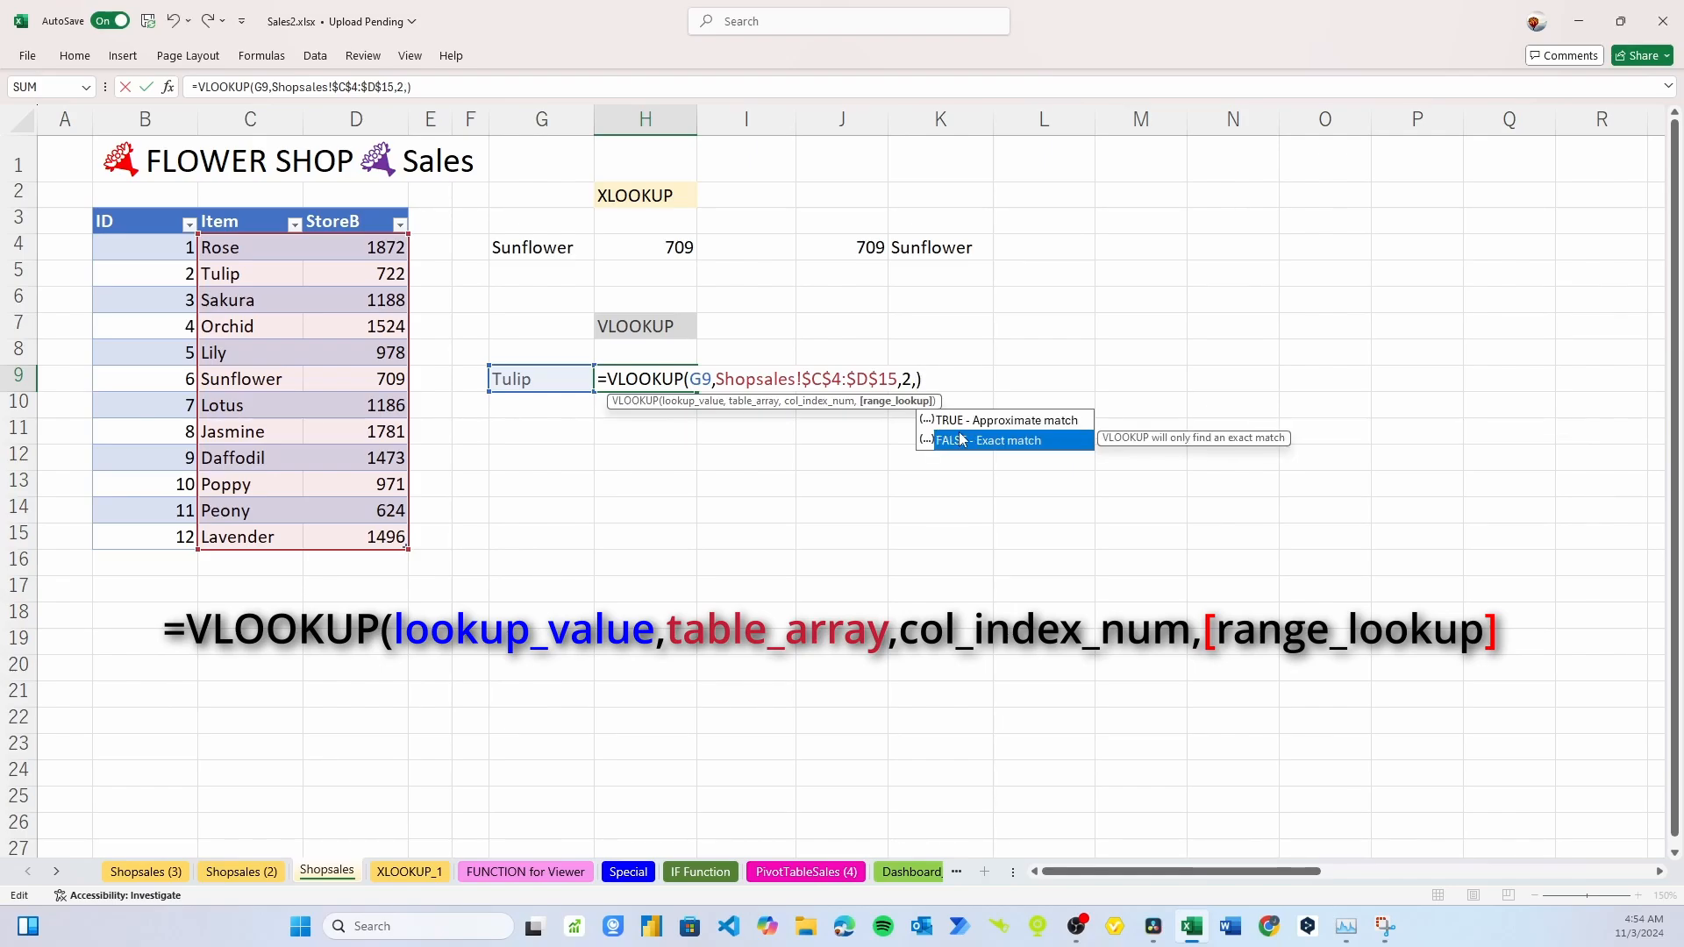
pyautogui.press('Up')
pyautogui.press('Down')
pyautogui.press('Up')
pyautogui.press('Down')
pyautogui.press('Up')
pyautogui.press('Down')
pyautogui.press('Return')
# Step: Check the VLOOKUP result for Tulip against its table row and inspect the formula's lookup range
pyautogui.click(654, 383)
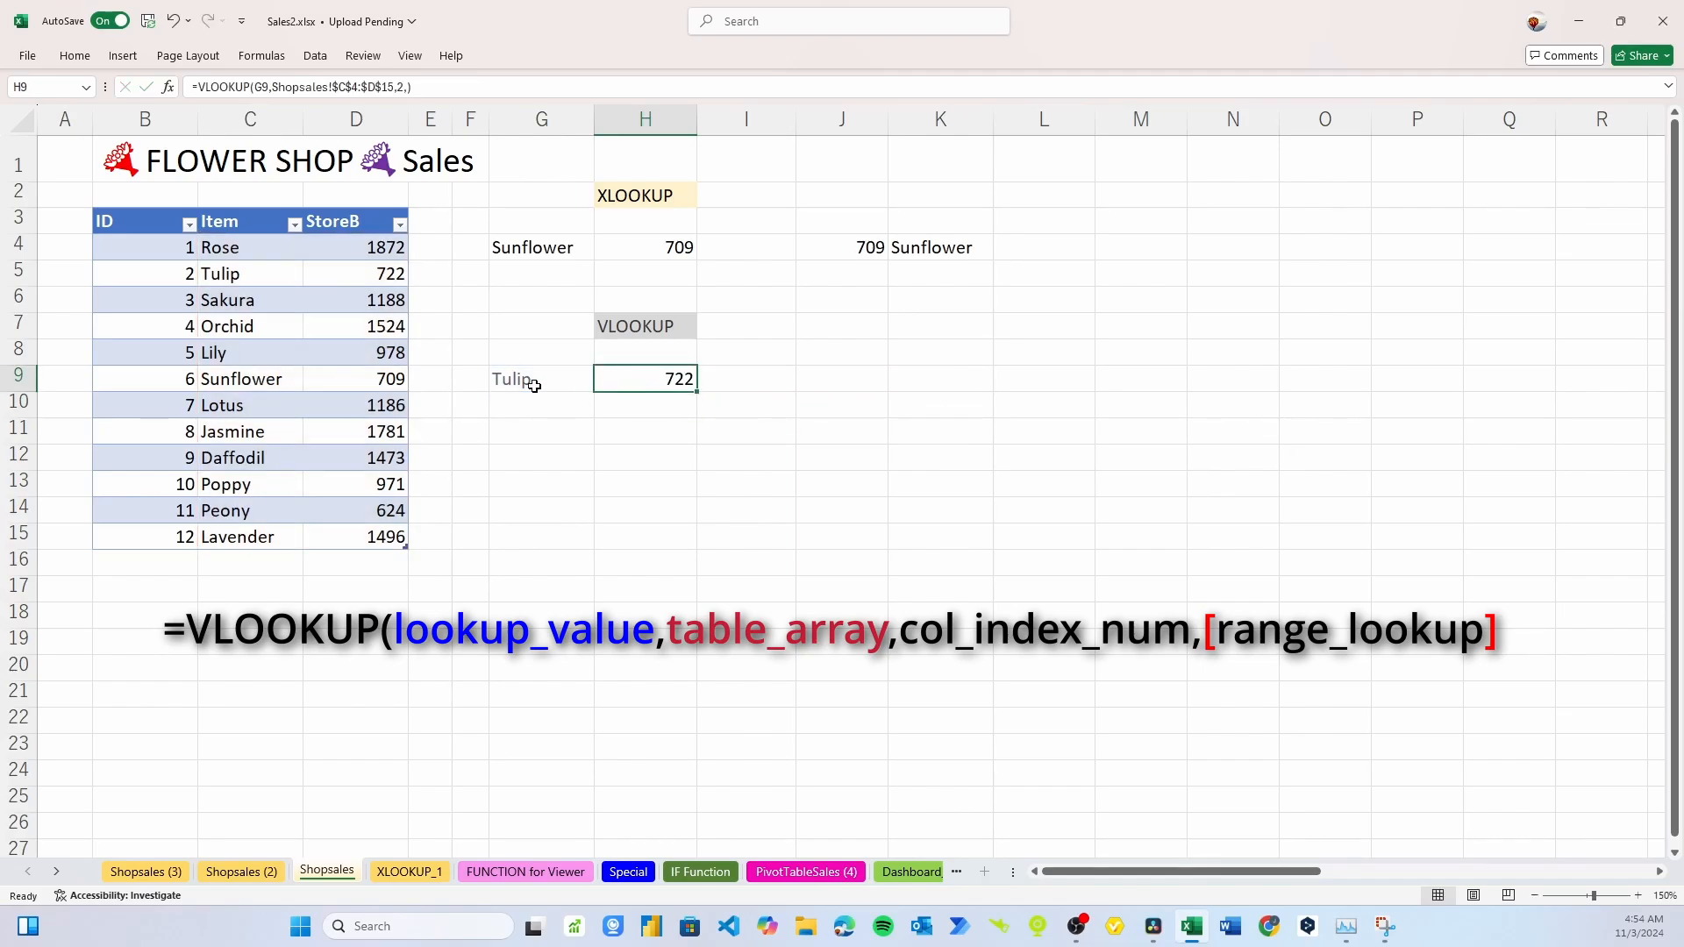
pyautogui.moveTo(530, 380); pyautogui.dragTo(643, 376)
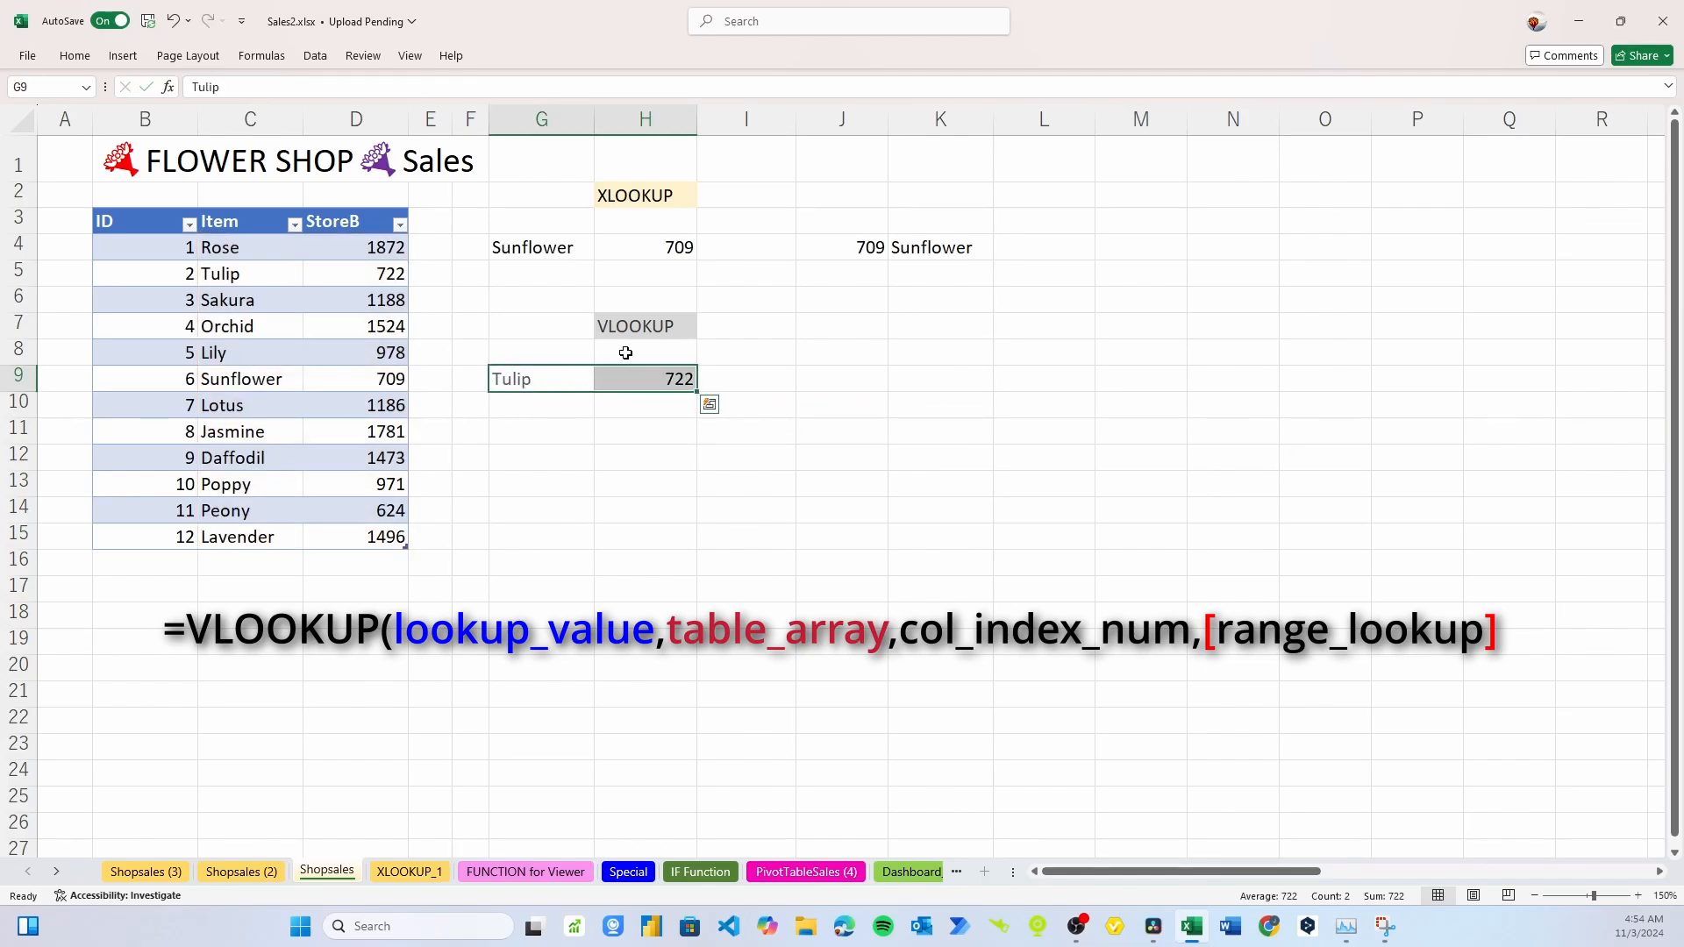
pyautogui.moveTo(235, 273); pyautogui.dragTo(323, 273)
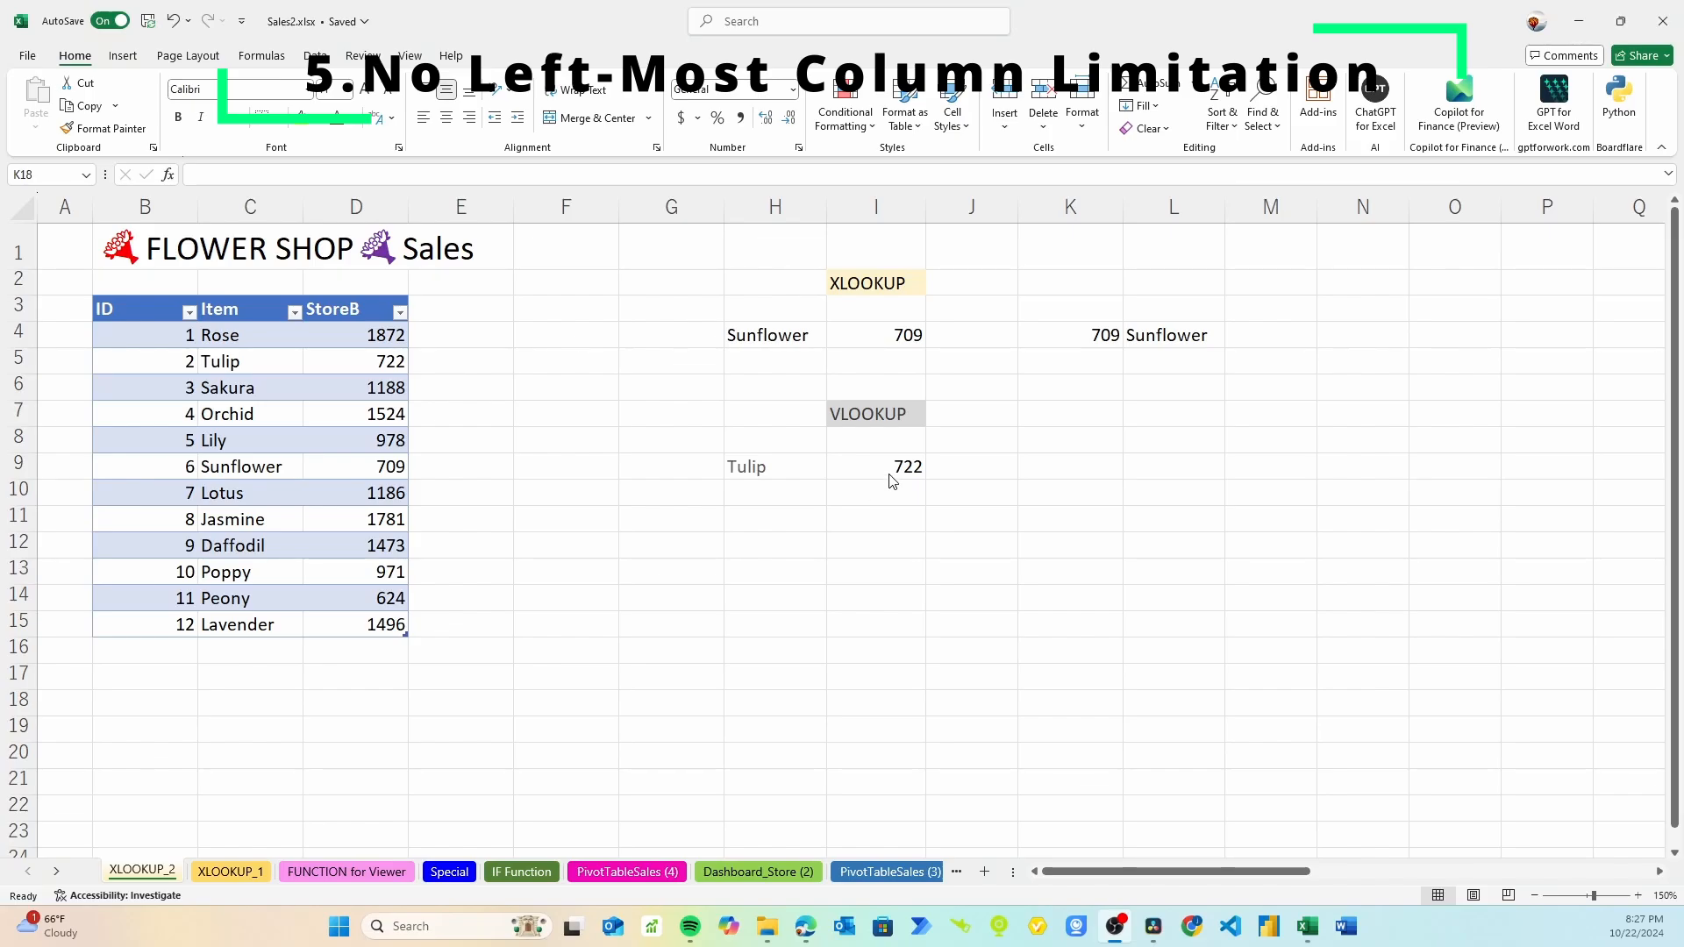
pyautogui.doubleClick(891, 469)
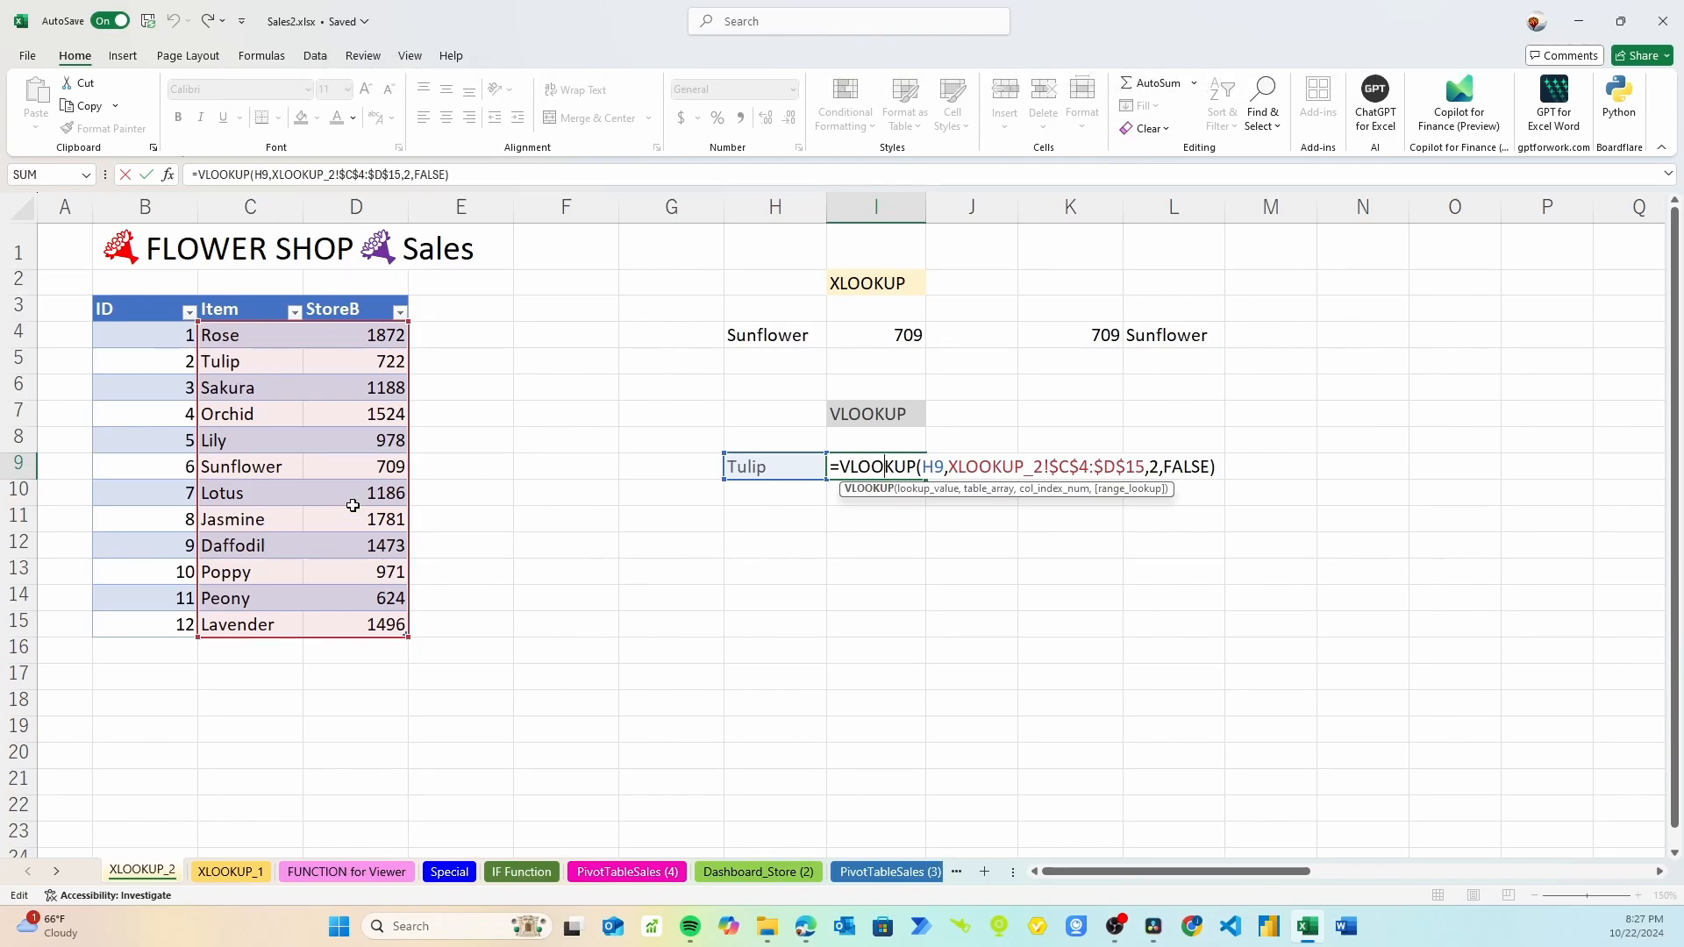
pyautogui.click(1103, 362)
# Step: Clear the contents of L4, the cell beside the lookup value 709
pyautogui.click(1109, 333)
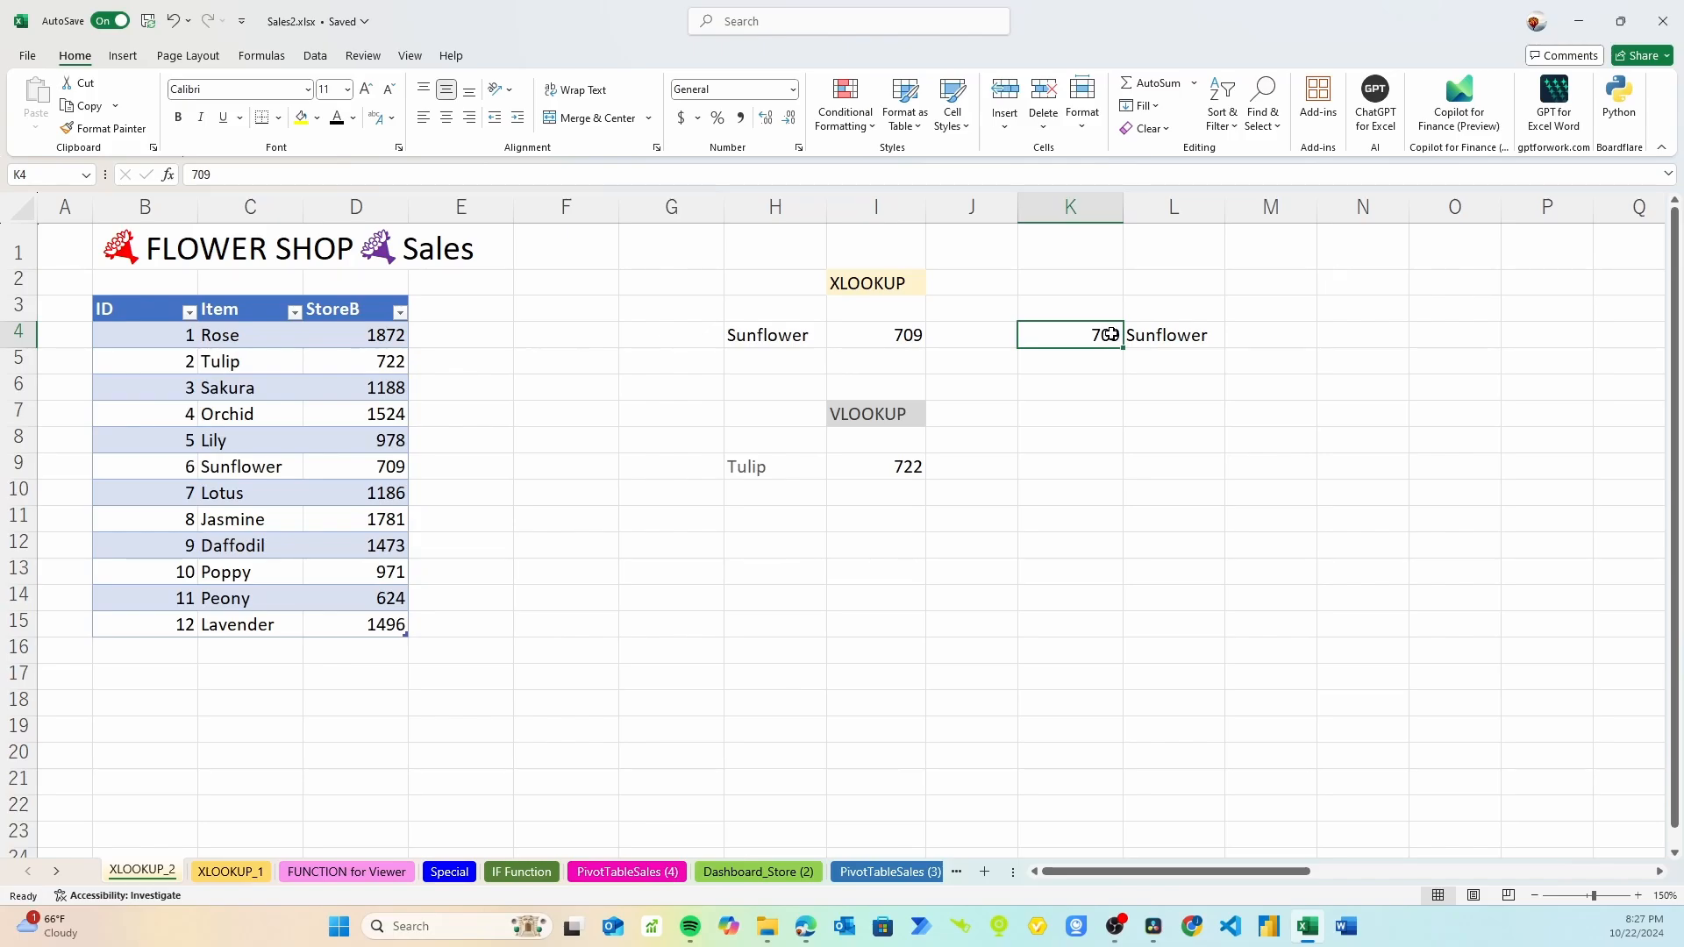
pyautogui.press('Tab')
pyautogui.press('BackSpace')
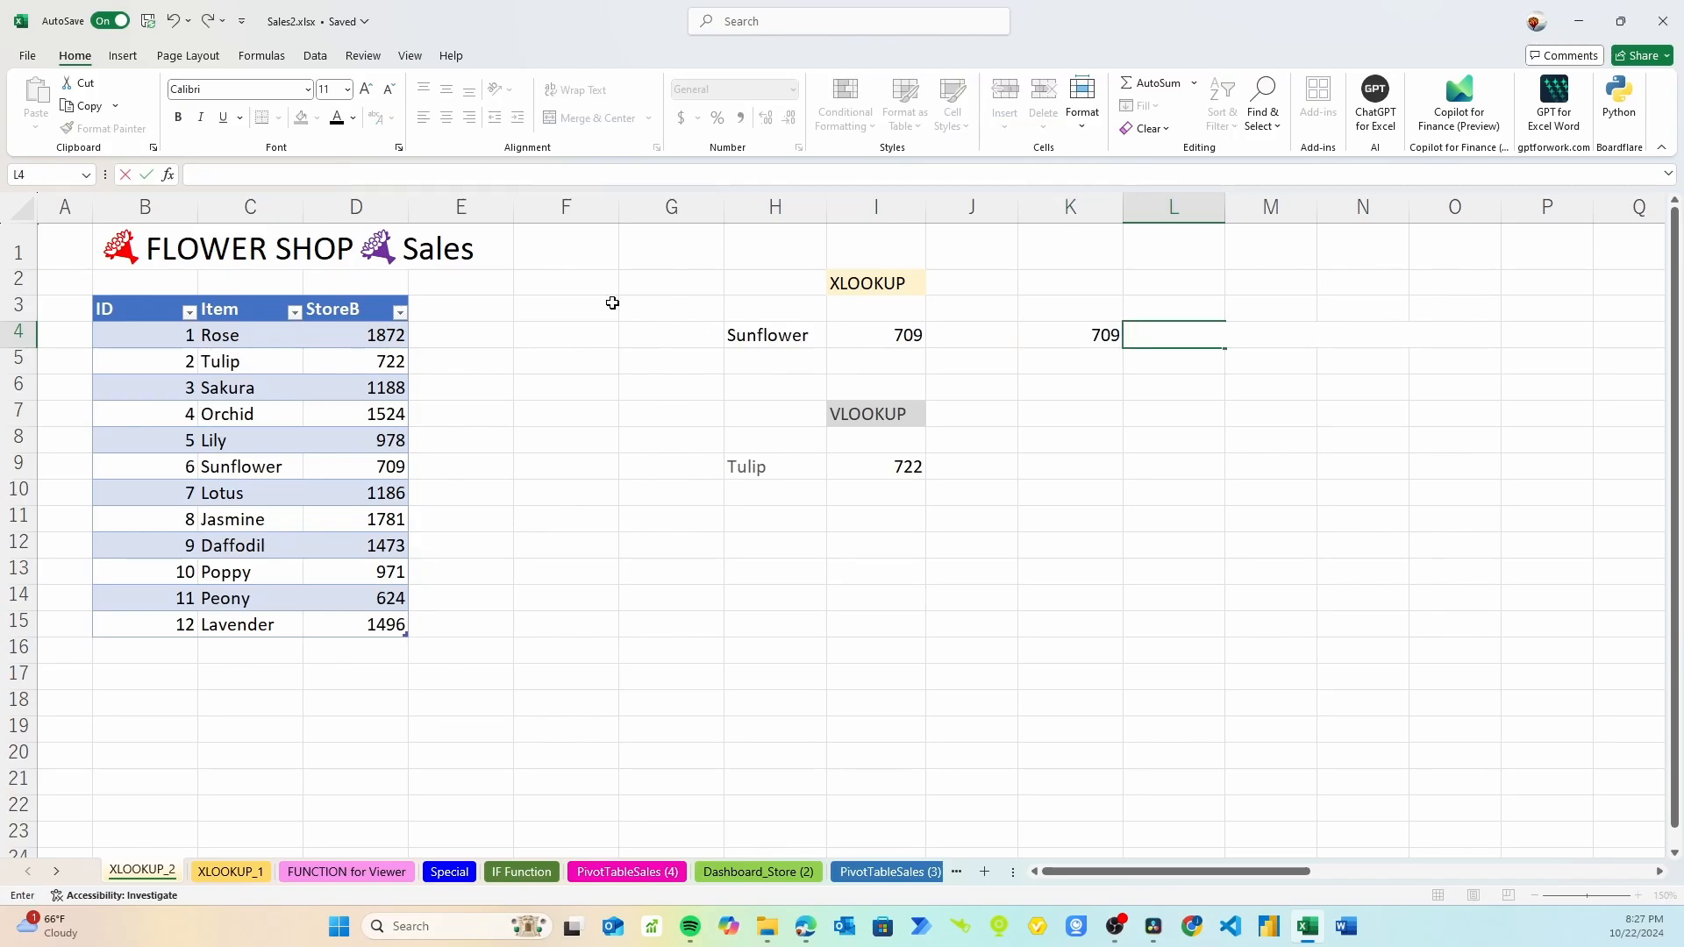
pyautogui.click(1476, 831)
pyautogui.click(1164, 330)
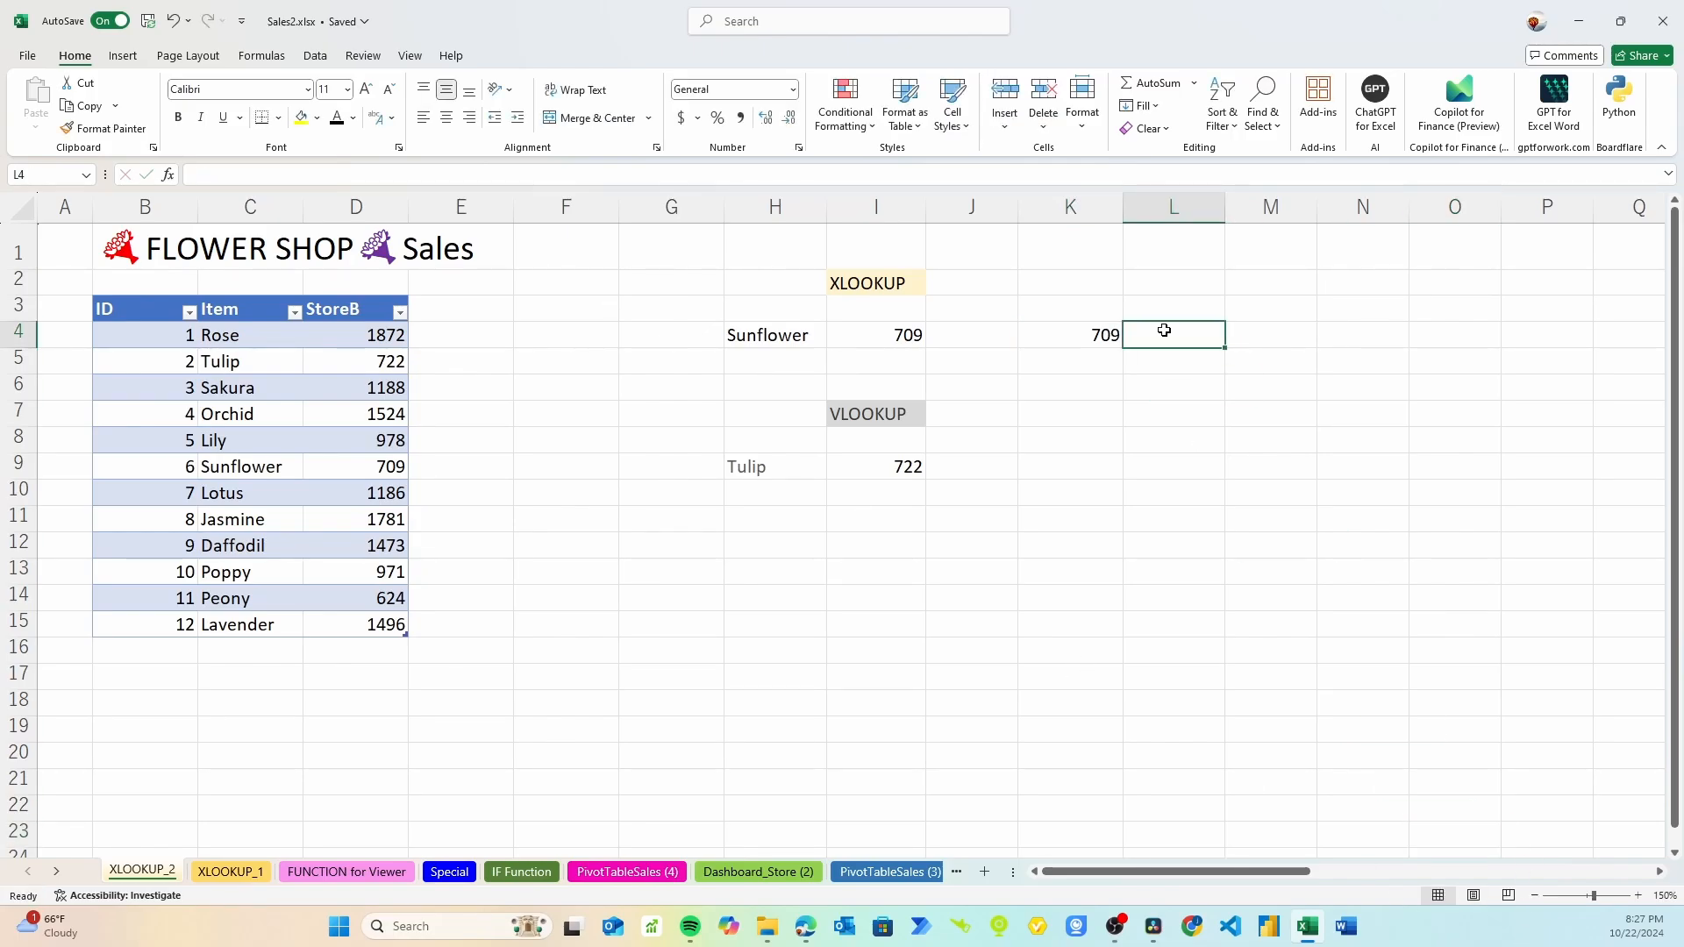
# Step: Enter =XLOOKUP(K4,Table6[StoreB],Table6[Item]) in L4 to return the item name for the sales value in K4
pyautogui.write('=X')
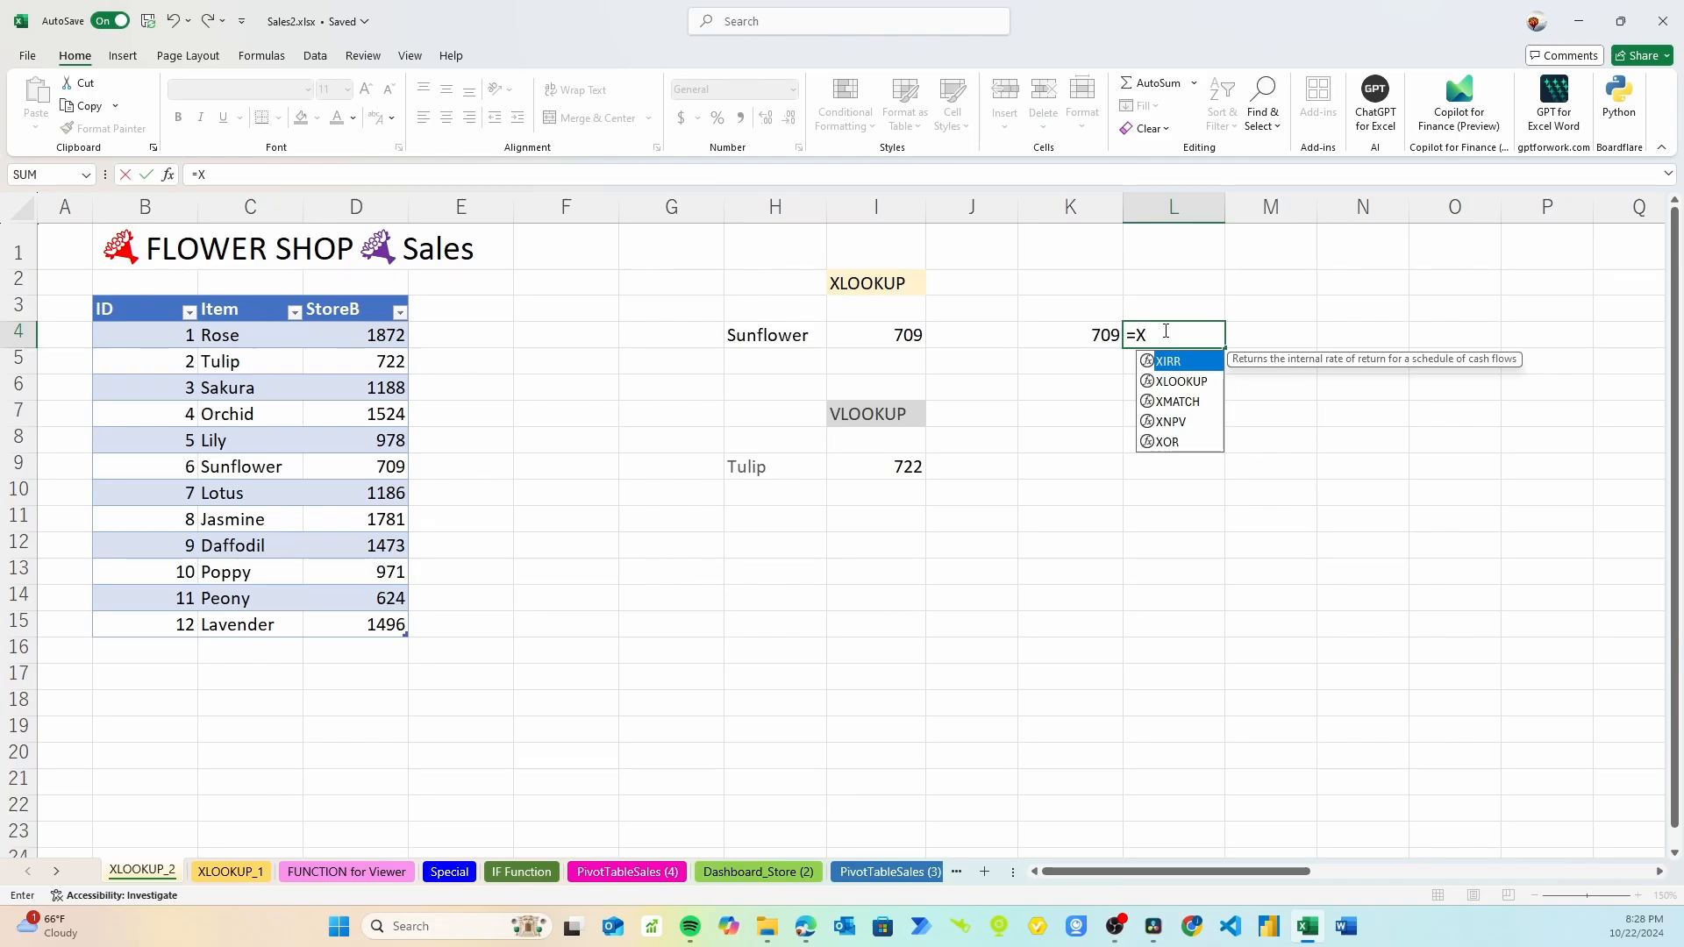
pyautogui.write('LOO')
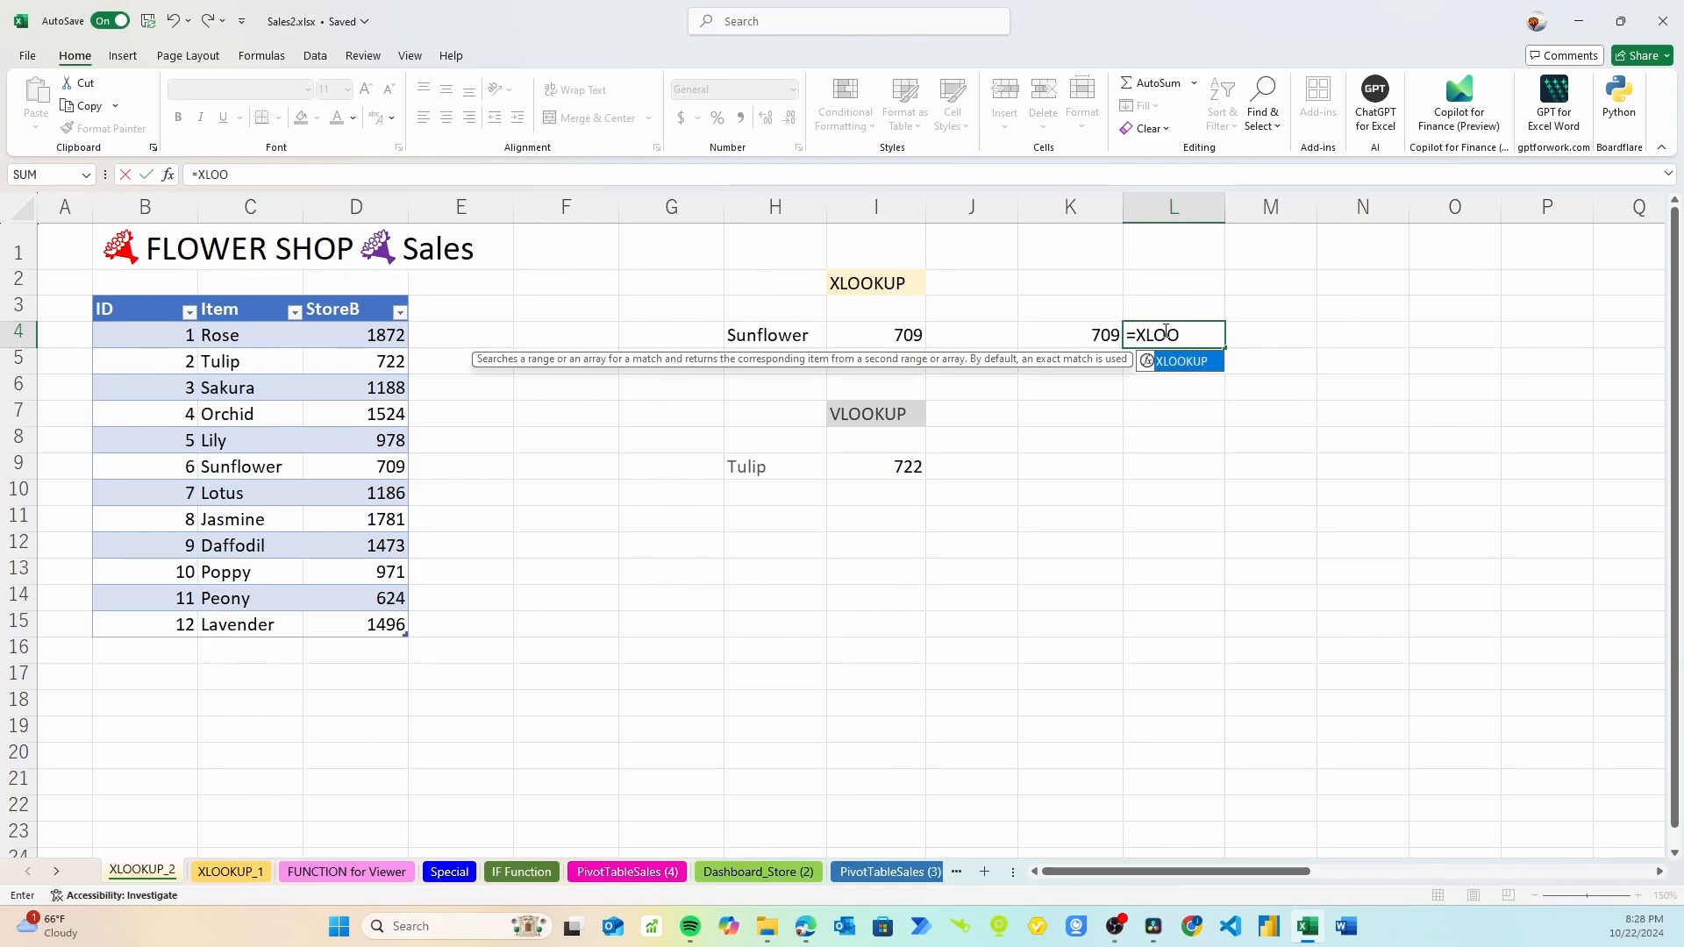
pyautogui.write('KUP(')
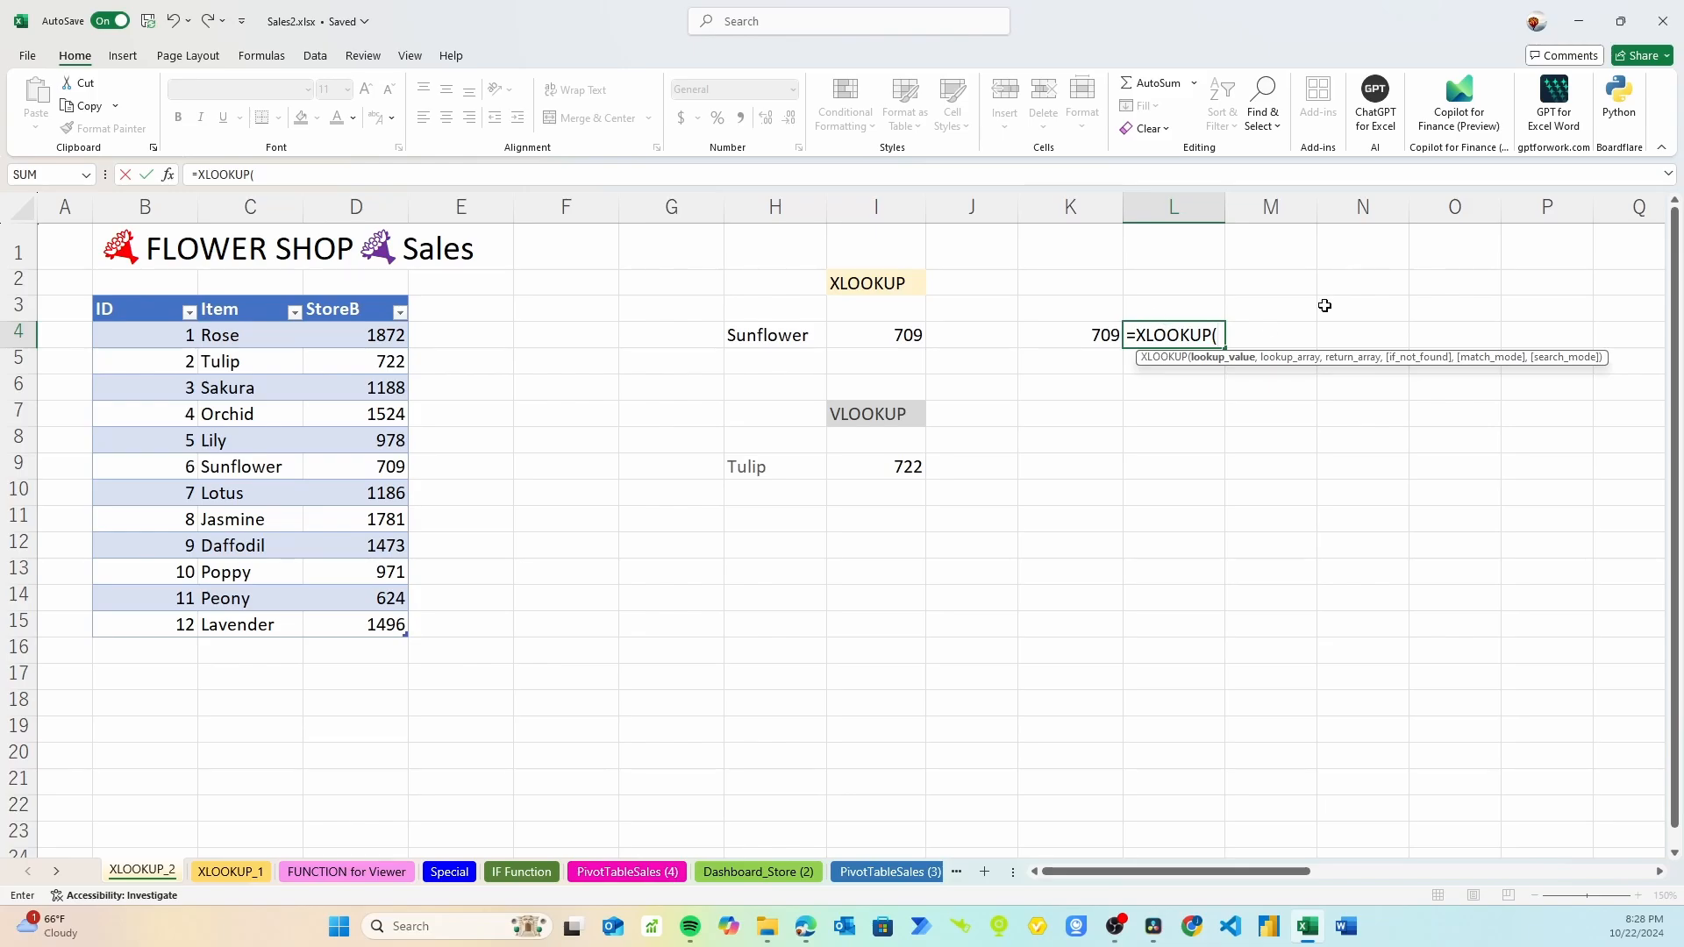
pyautogui.click(1099, 330)
pyautogui.write(',')
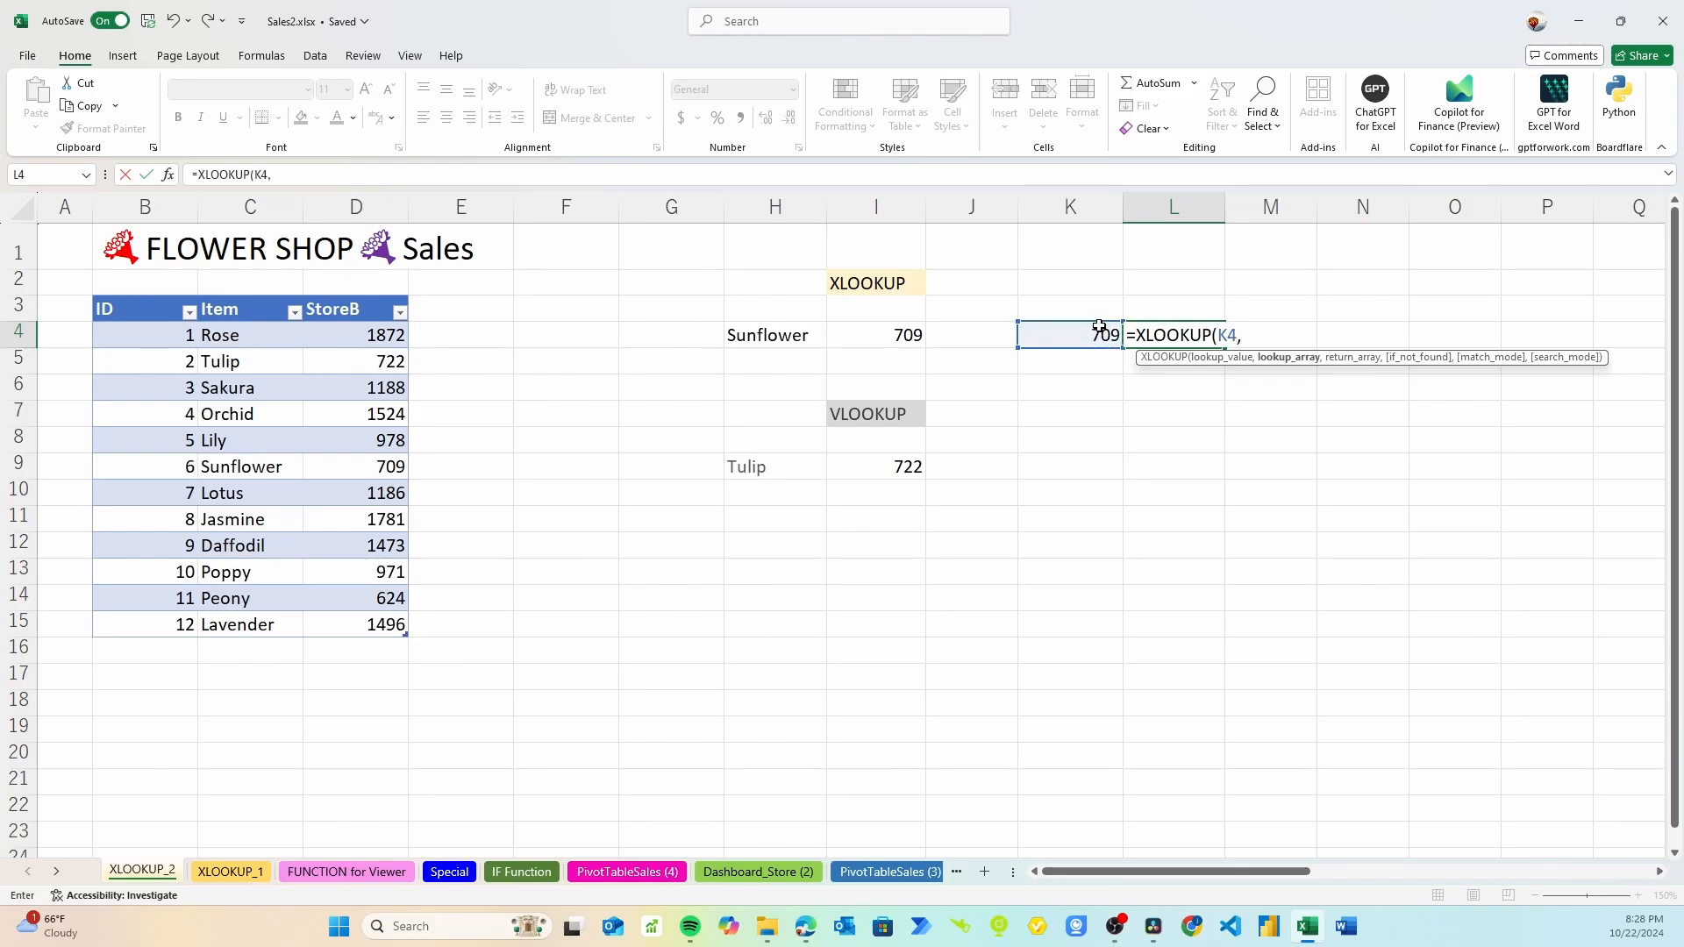
pyautogui.click(377, 293)
pyautogui.write(',')
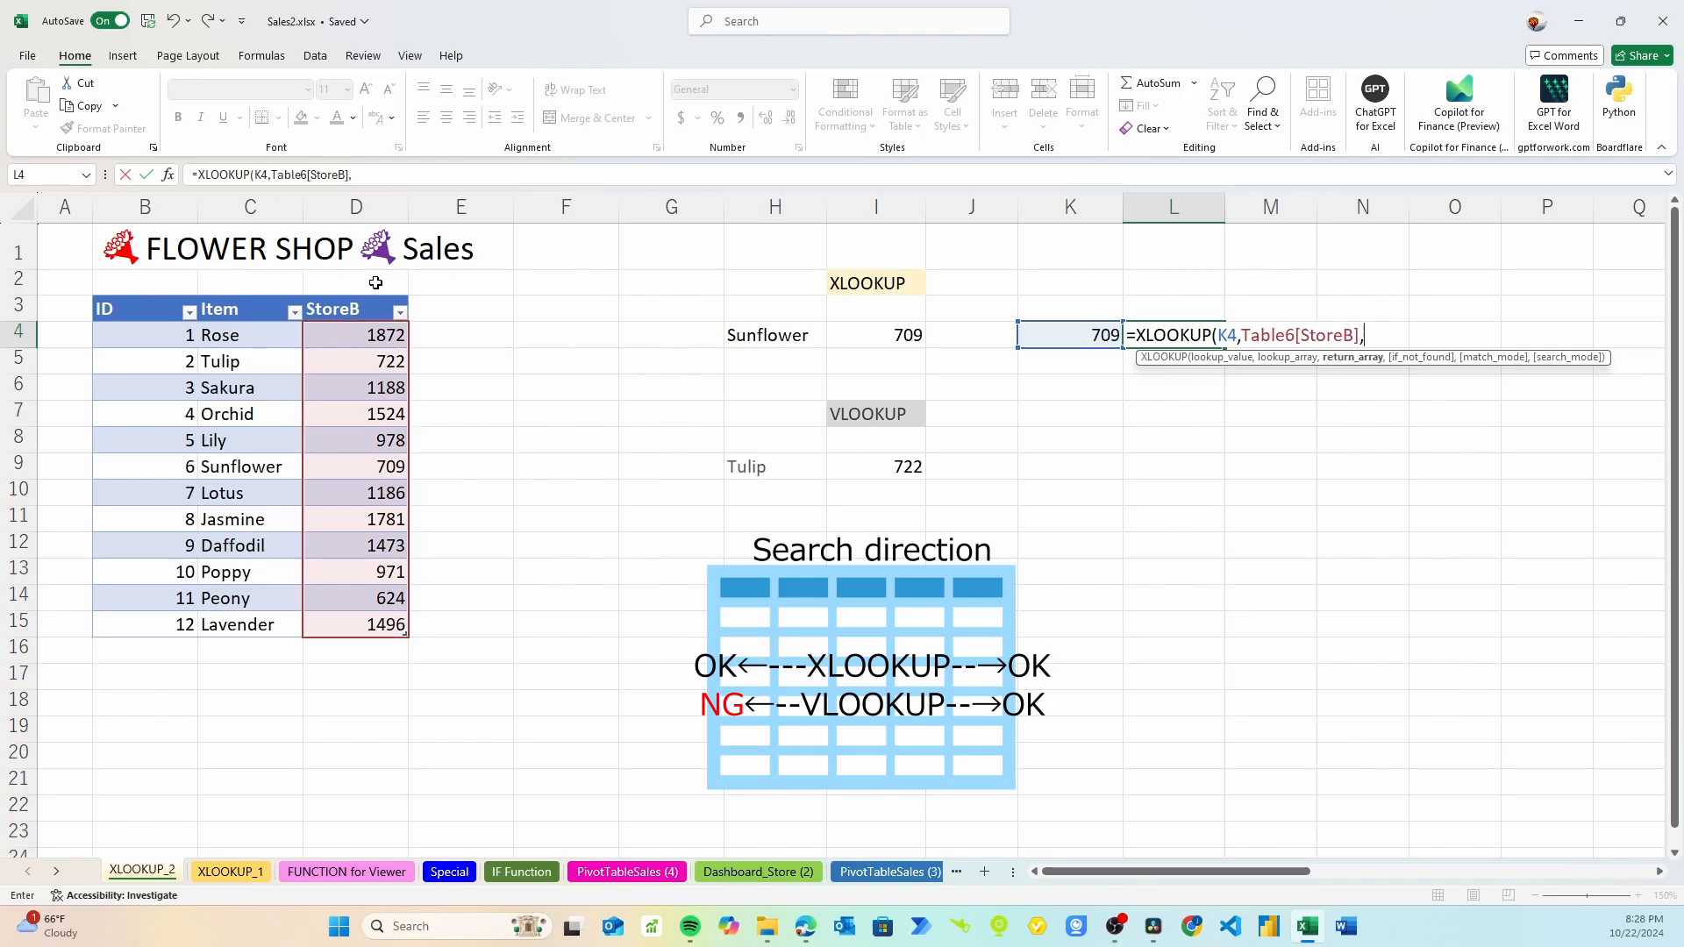
pyautogui.click(256, 295)
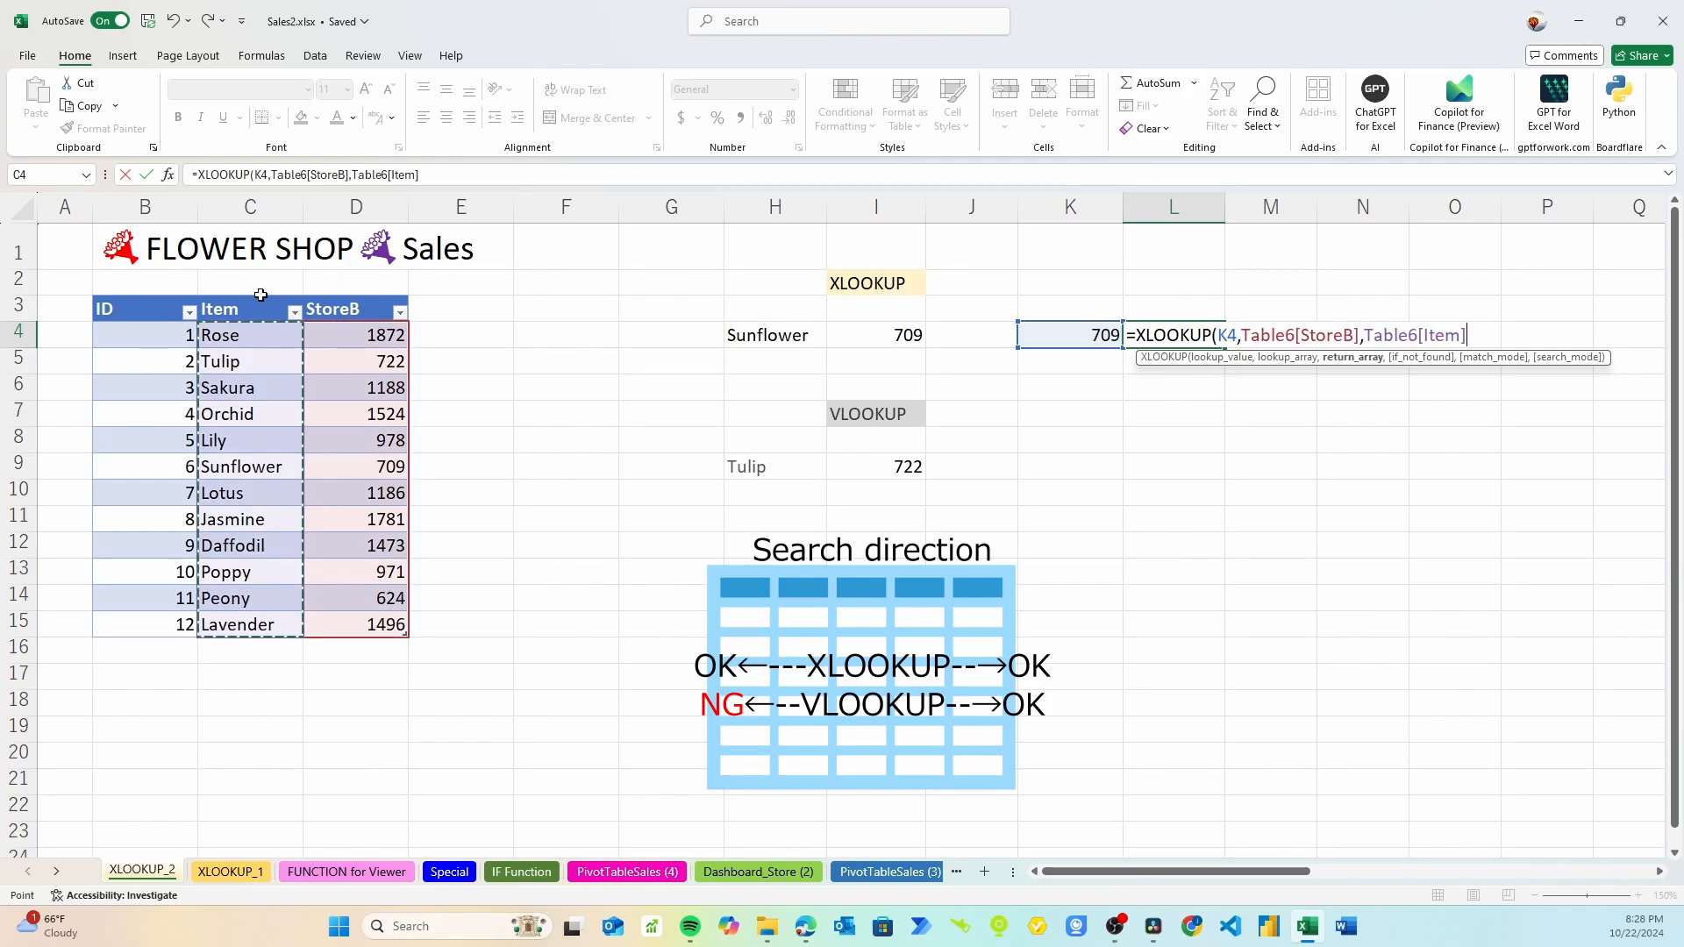
pyautogui.write(')')
pyautogui.press('Return')
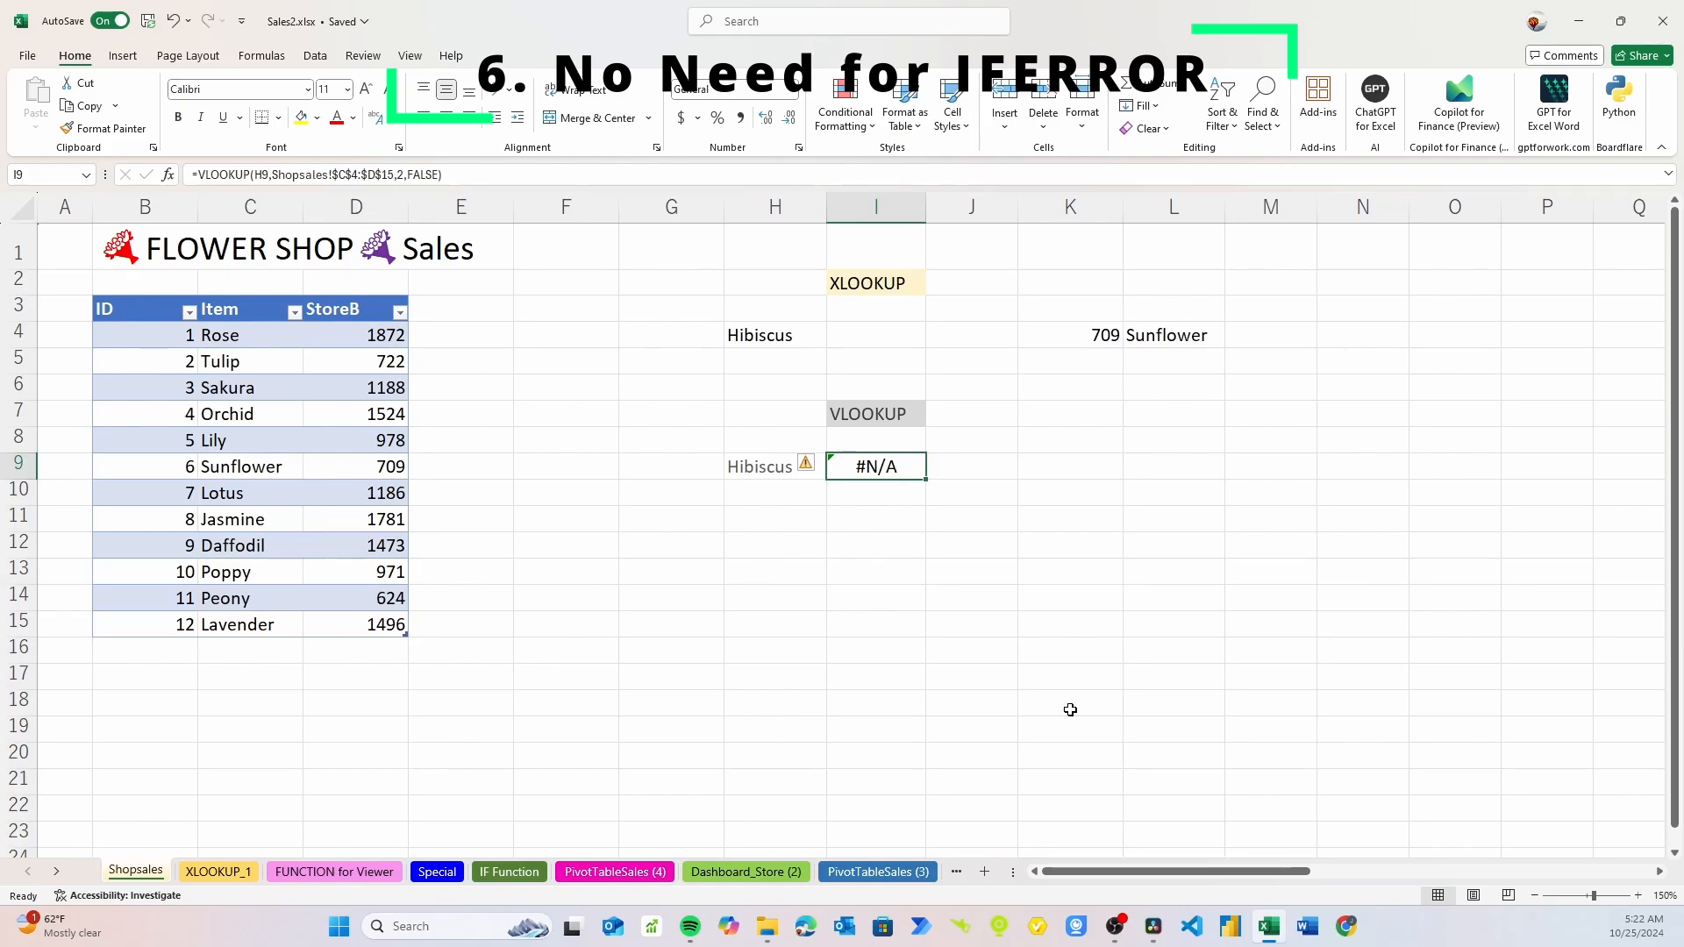
# Step: Insert IFERROR( in front of the VLOOKUP function in the Hibiscus formula in I9
pyautogui.click(1610, 834)
pyautogui.click(890, 468)
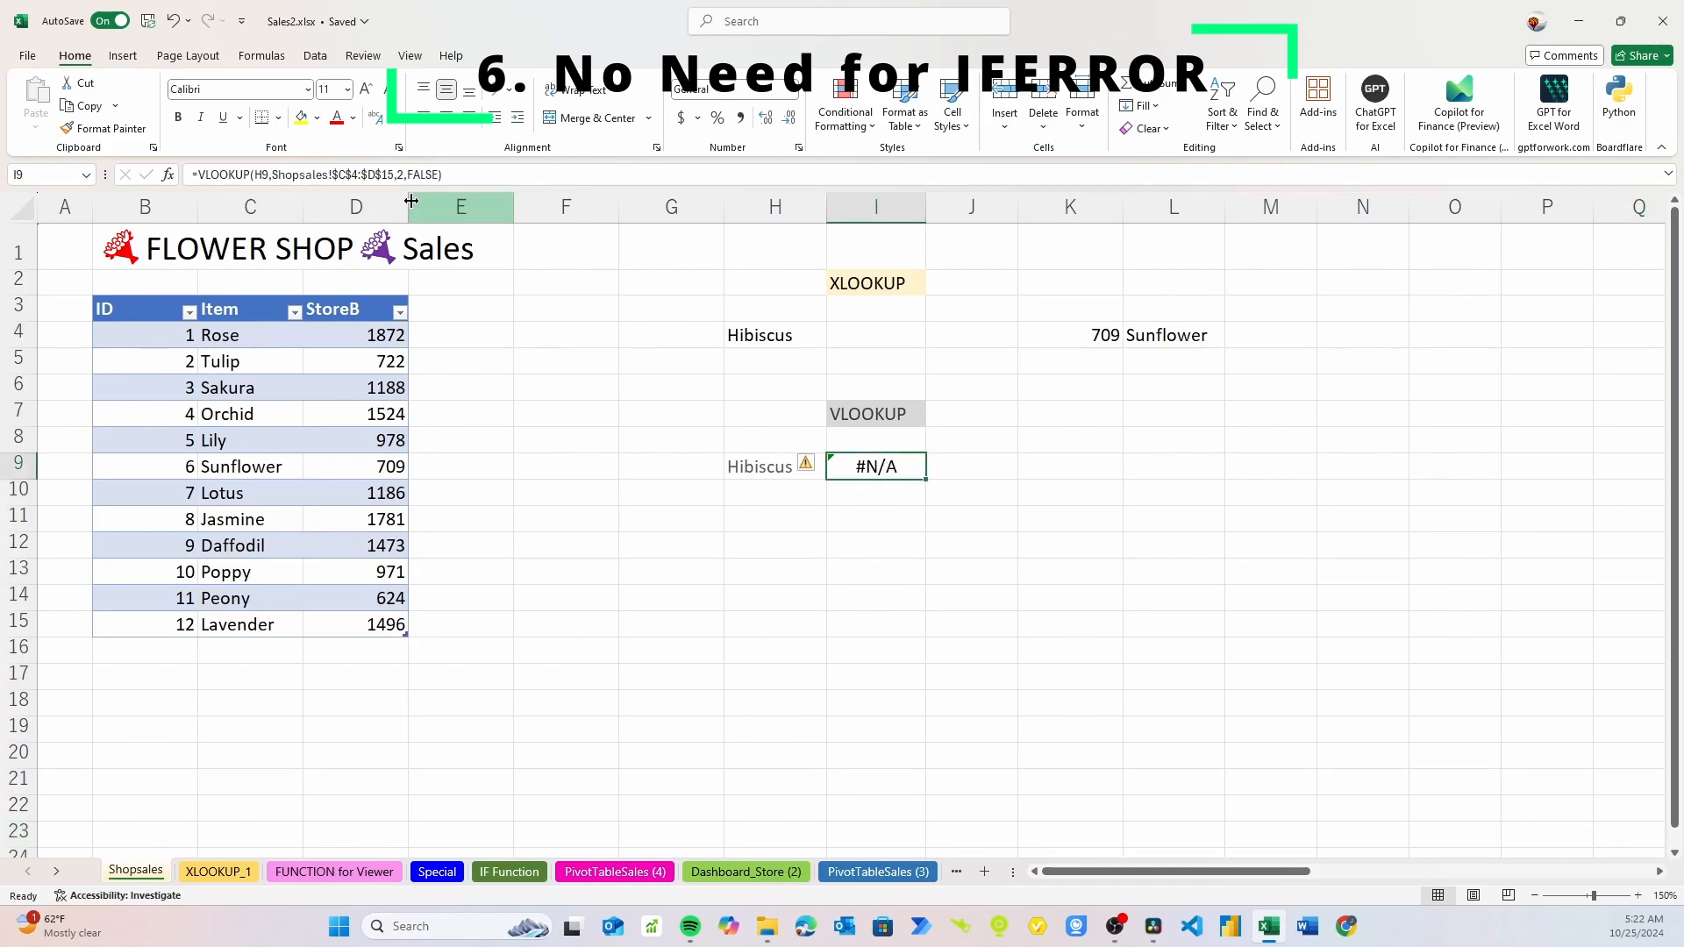
pyautogui.click(204, 174)
pyautogui.write('OI')
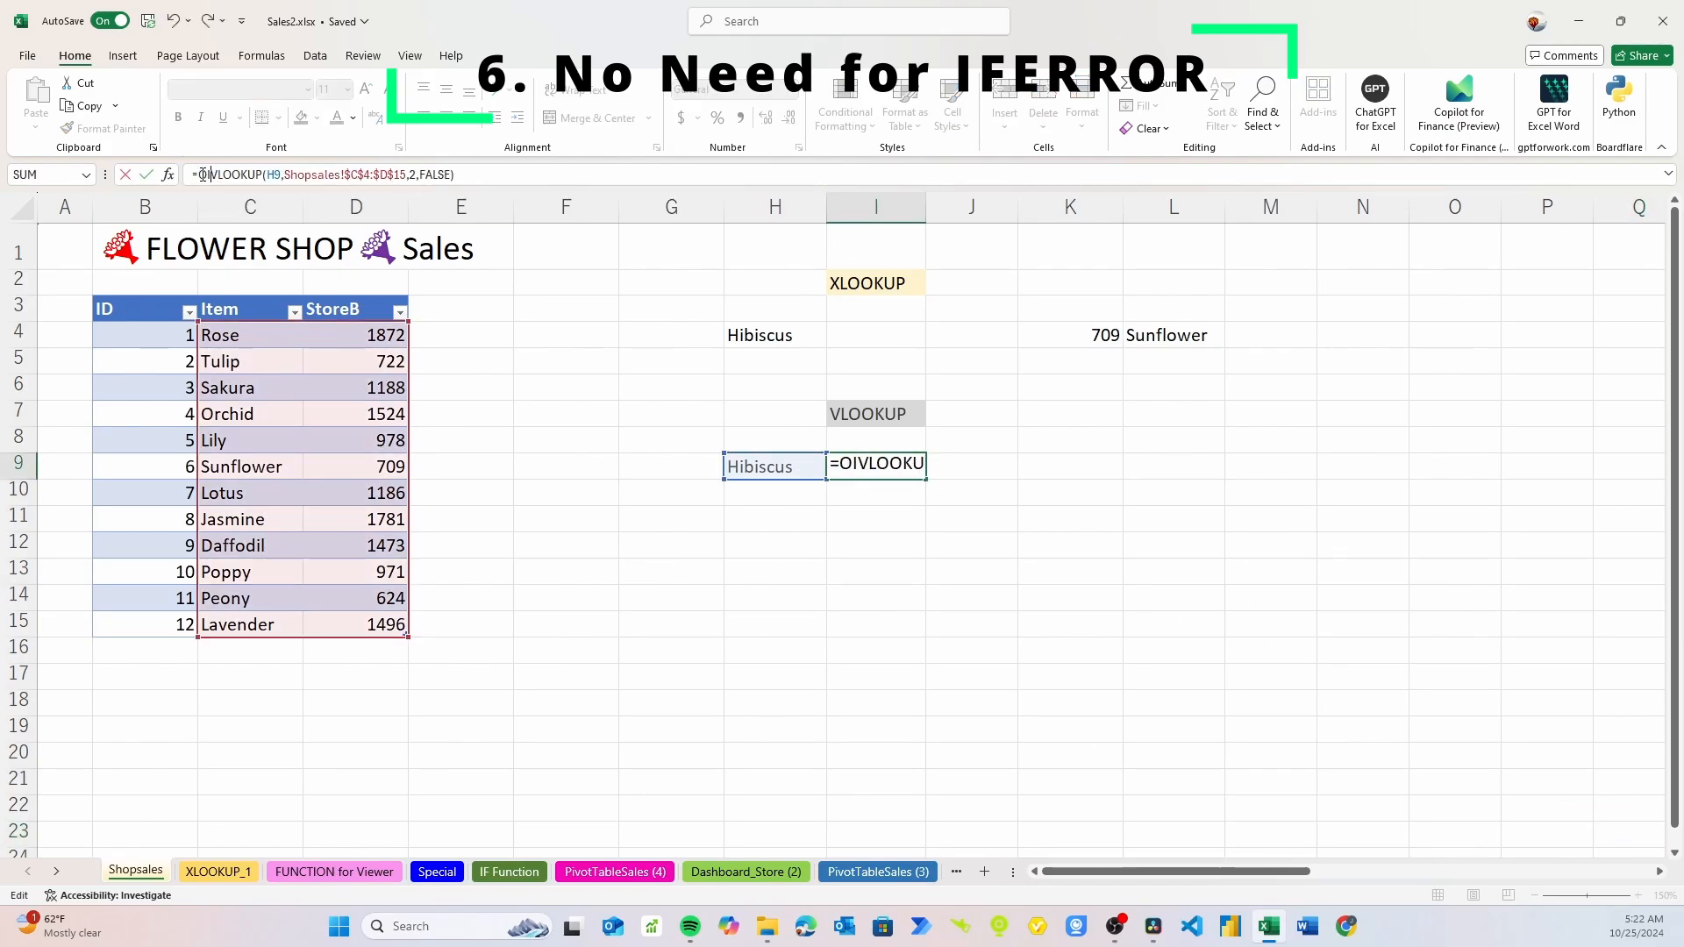
pyautogui.press('BackSpace')
pyautogui.press('BackSpace')
pyautogui.write('IF')
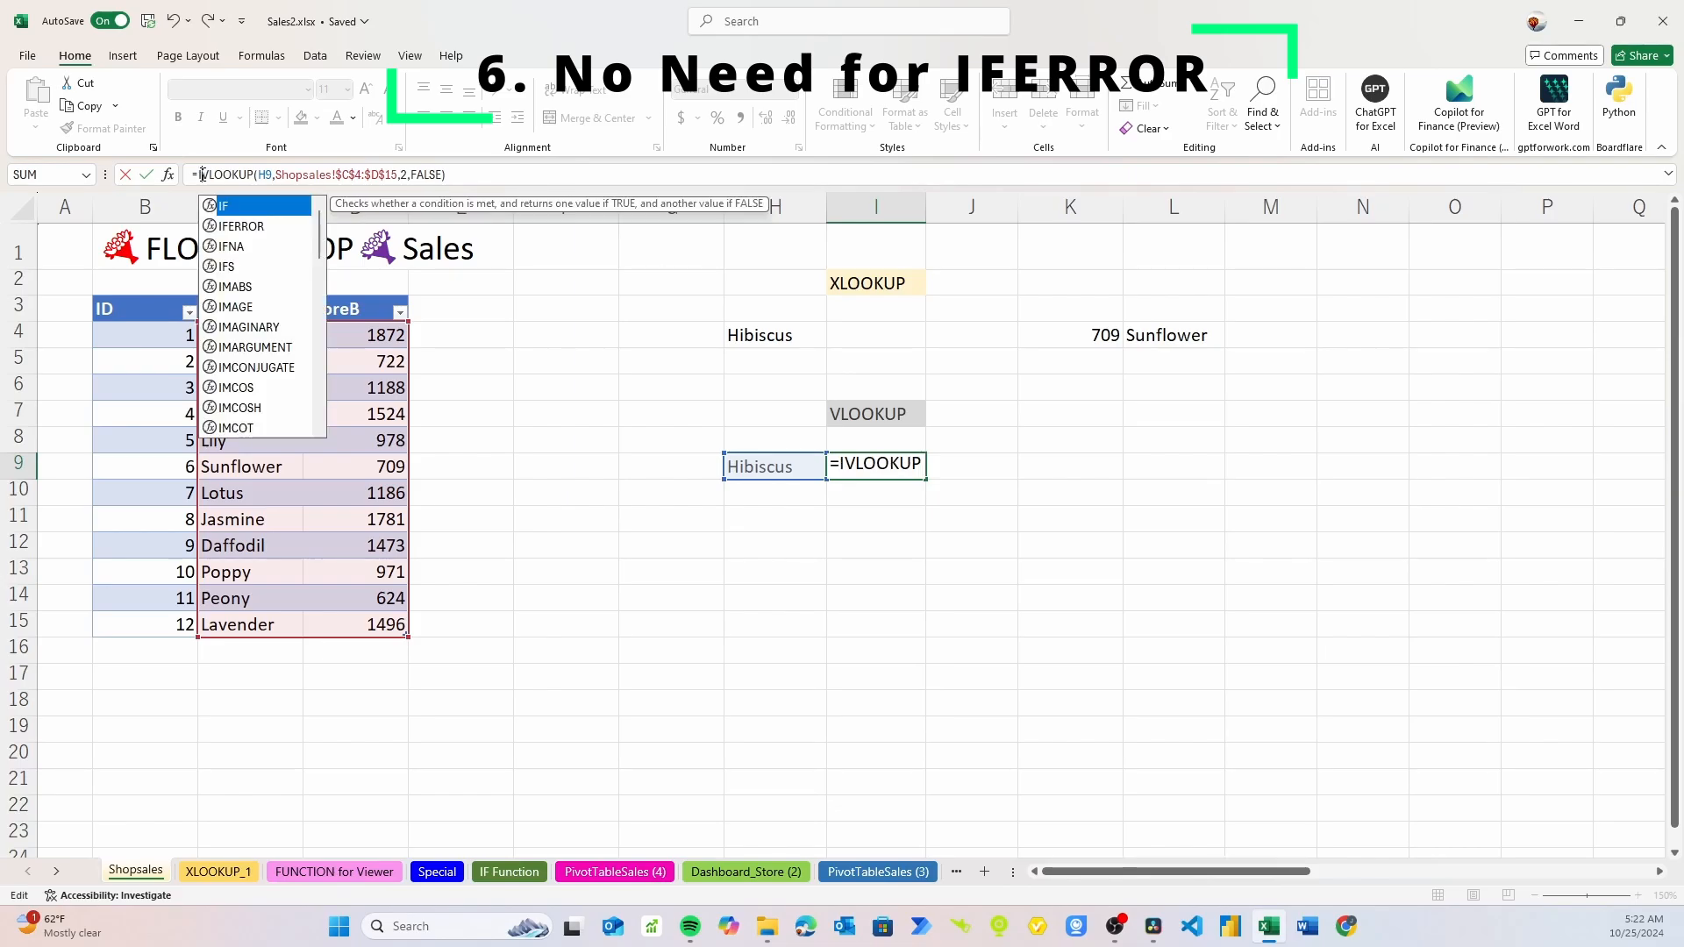
pyautogui.write('E')
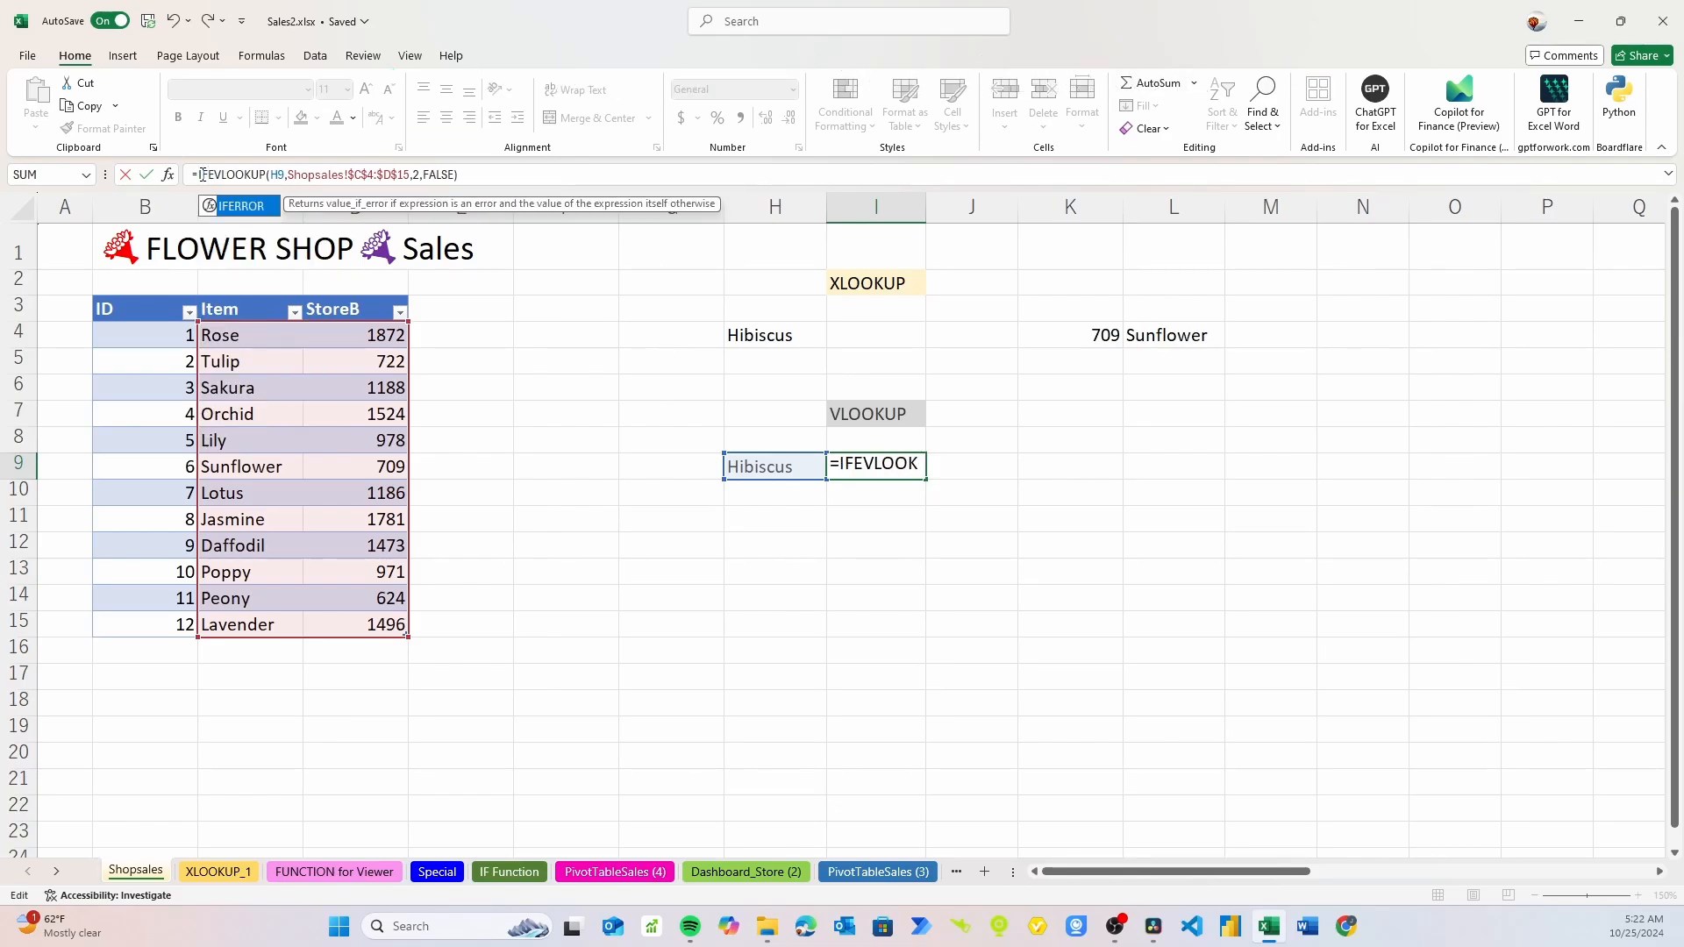
pyautogui.write('RROR')
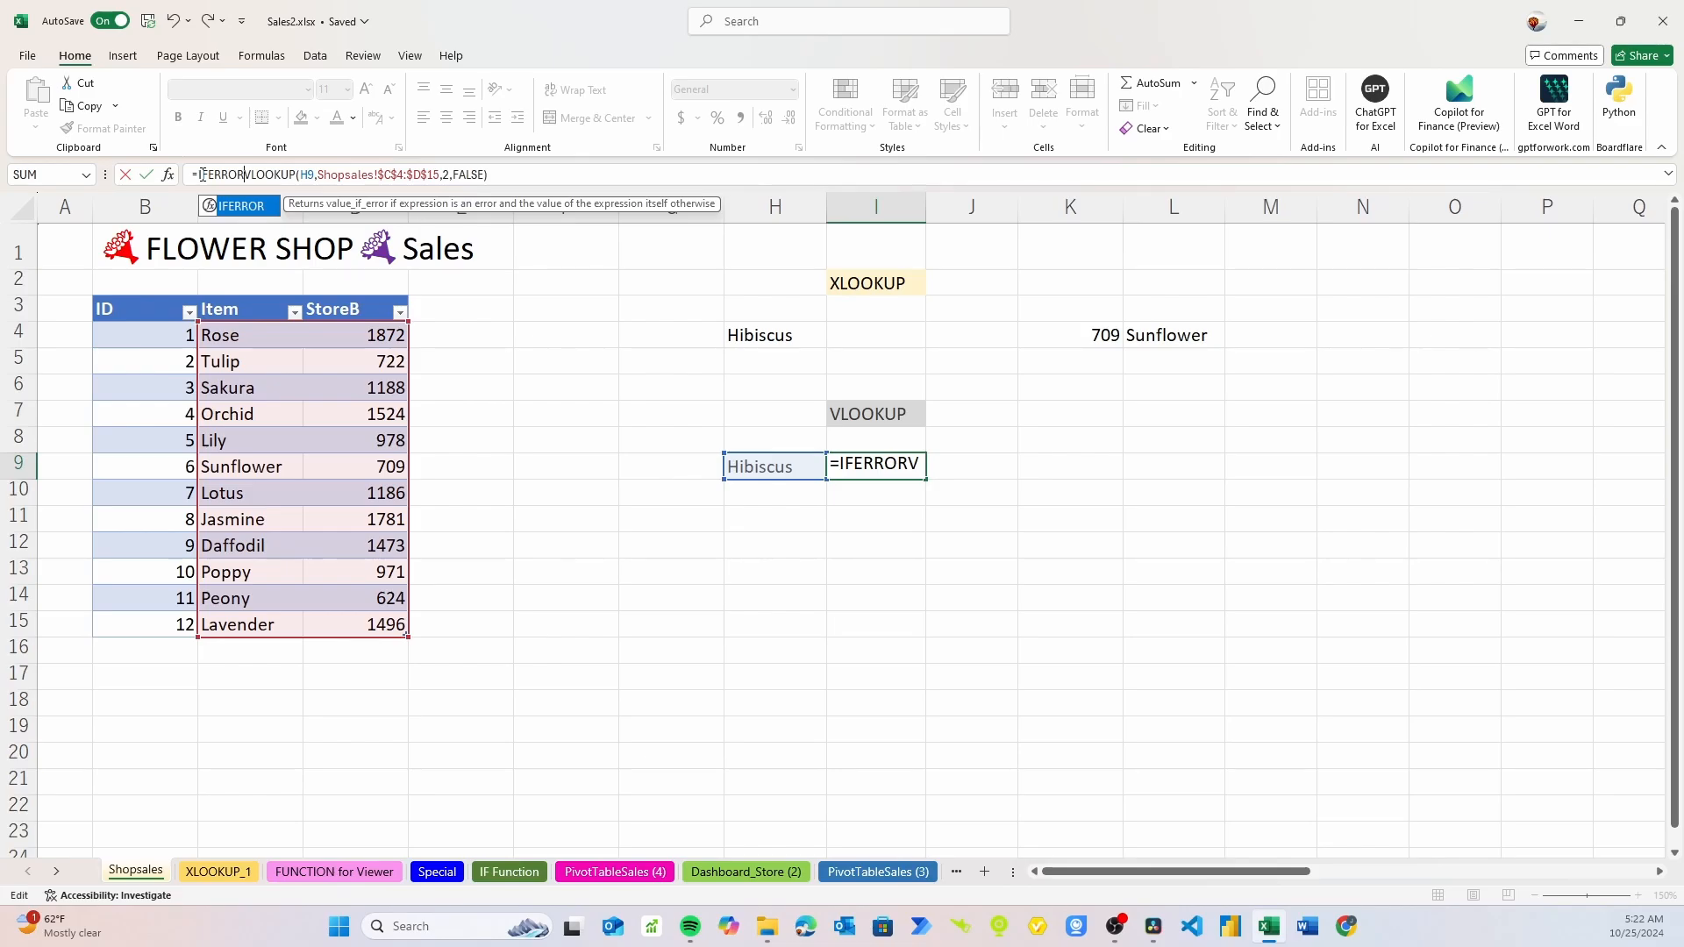
pyautogui.write('(')
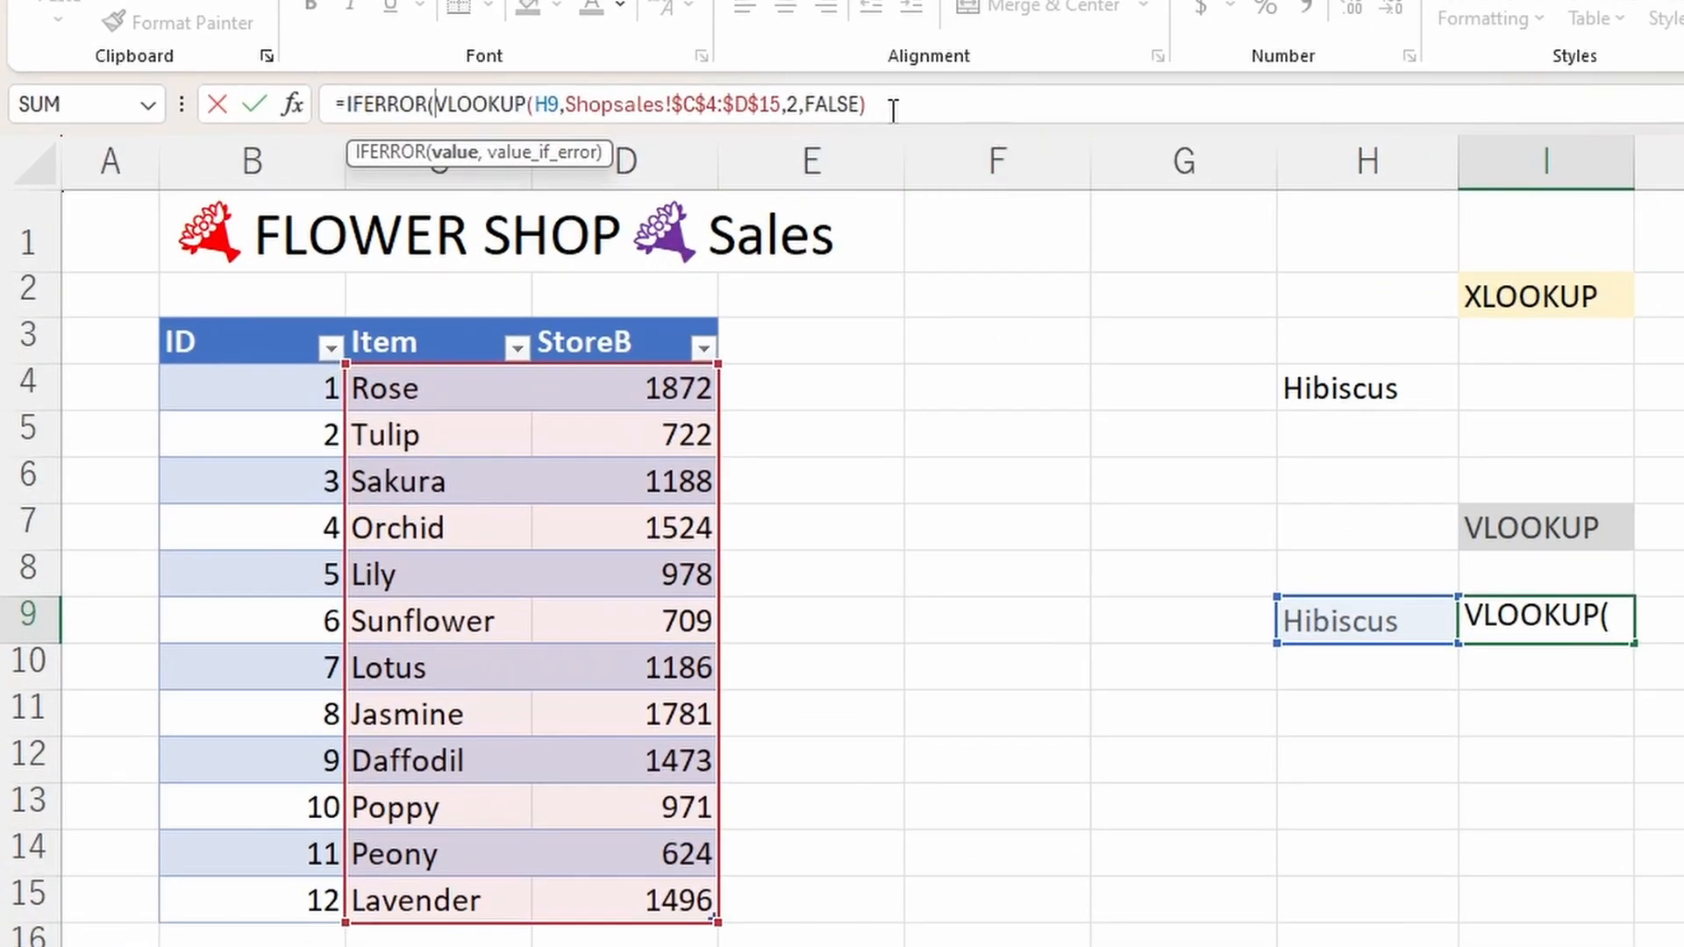
# Step: Complete the IFERROR formula in I9 with an empty string "" as value_if_error
pyautogui.click(893, 104)
pyautogui.write(',')
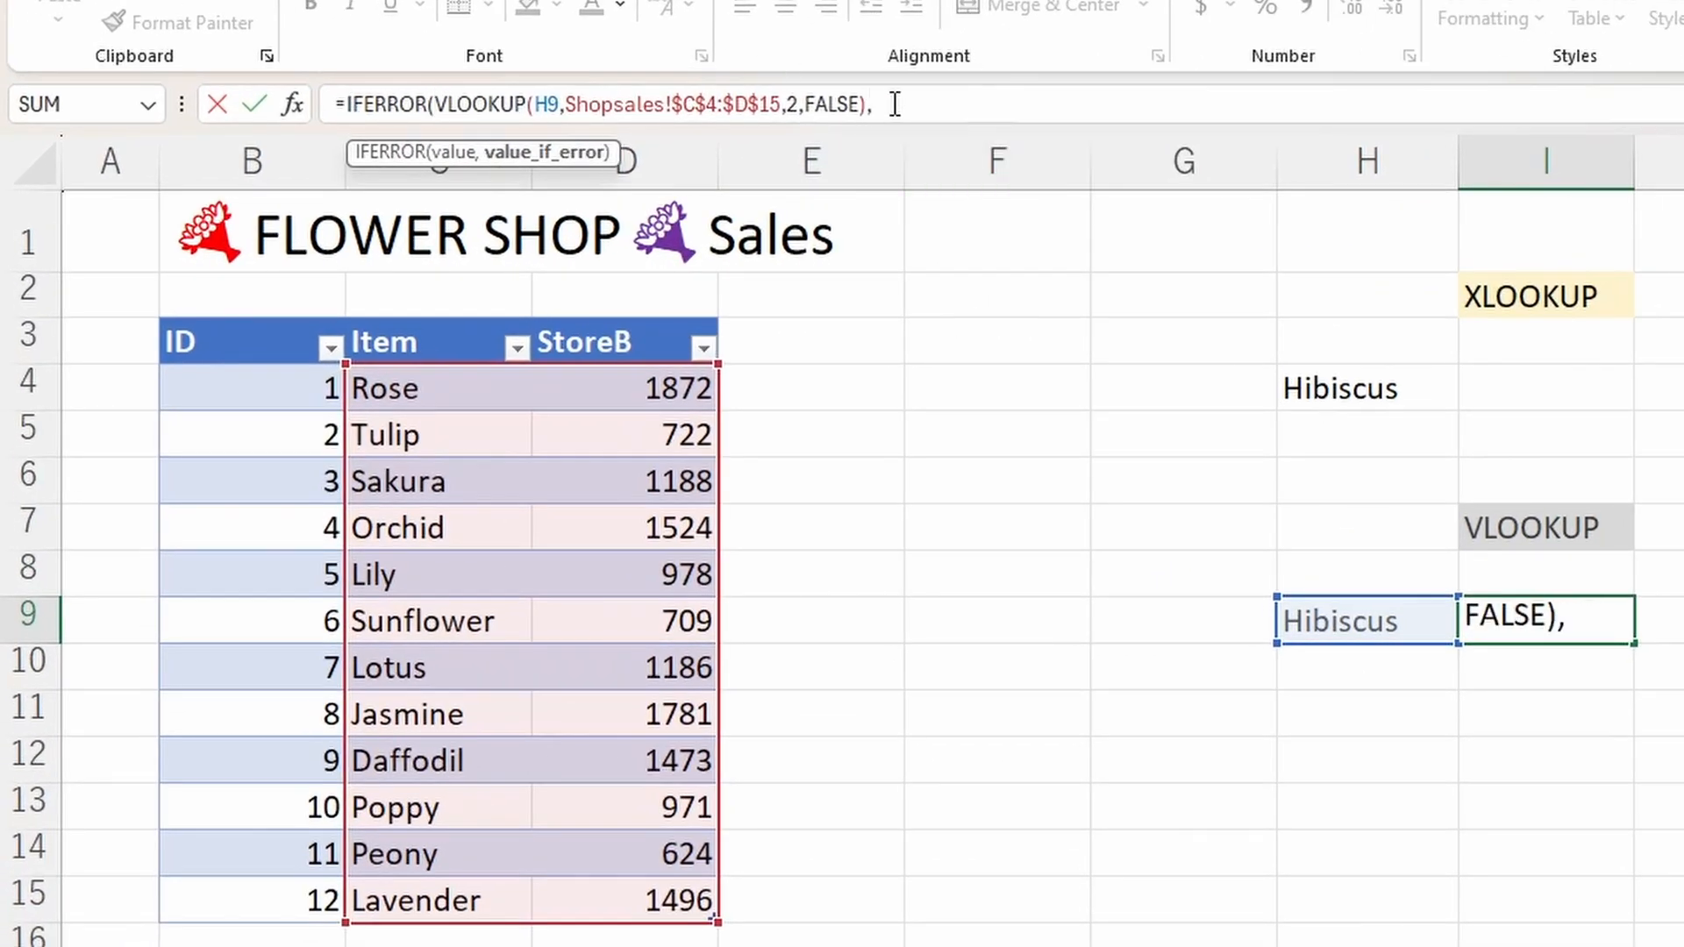
pyautogui.write('"")')
pyautogui.press('Return')
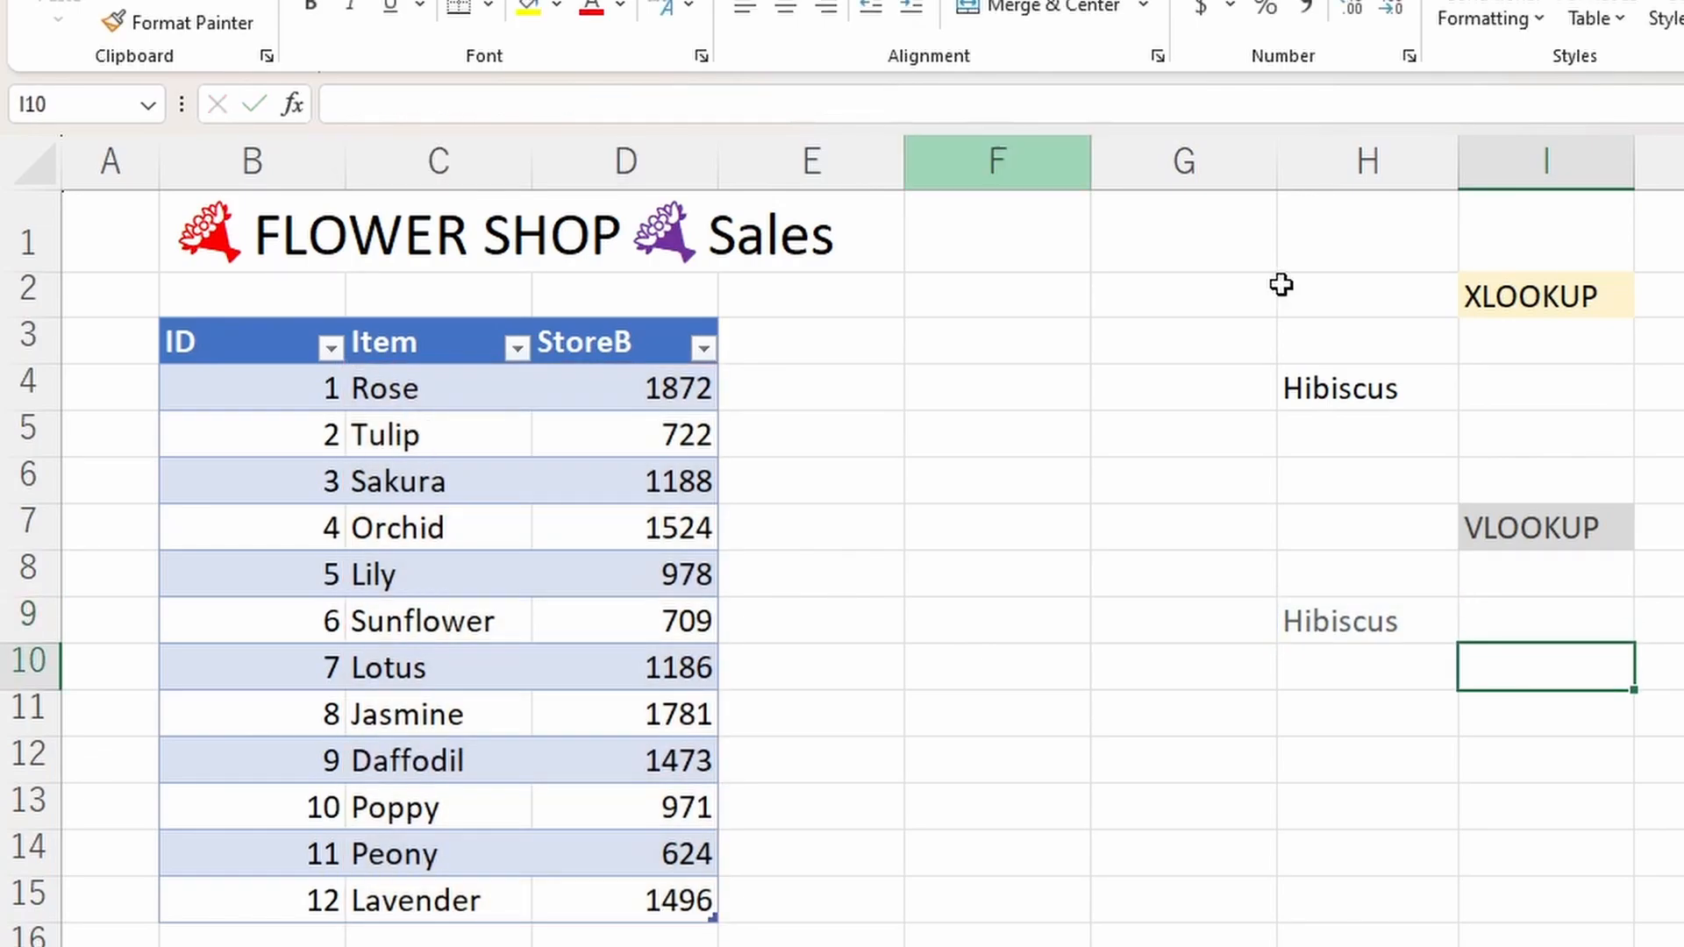
pyautogui.click(1529, 607)
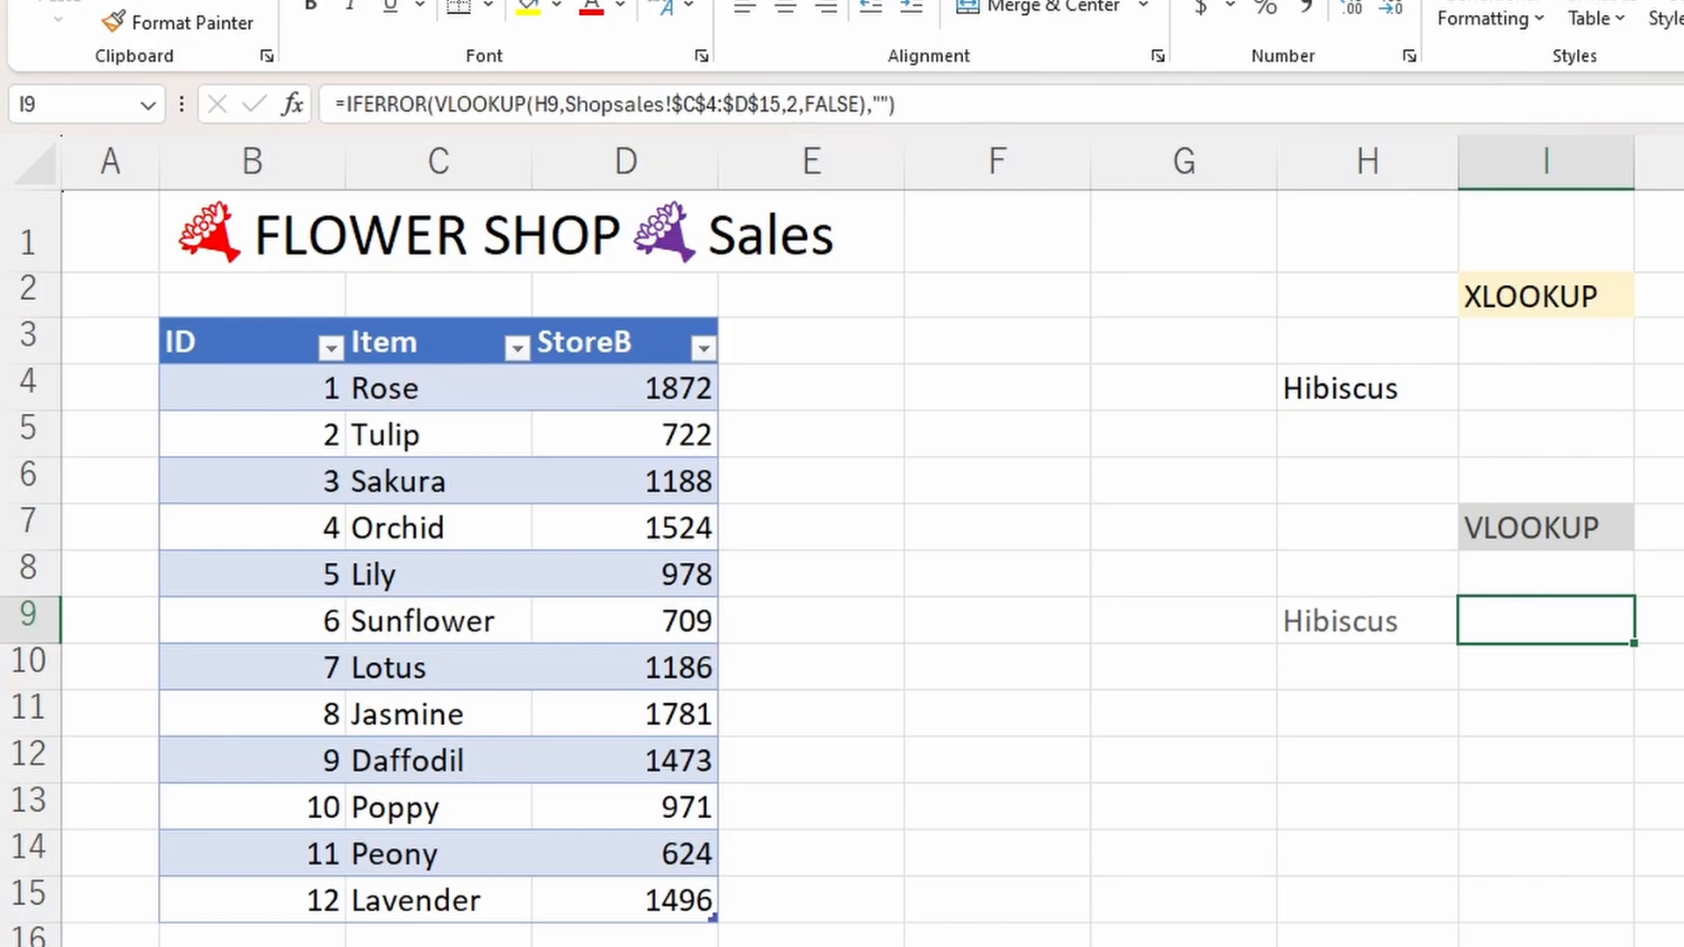
# Step: Re-enter the empty string "" as the if_not_found argument of the XLOOKUP formula in I4
pyautogui.click(1586, 395)
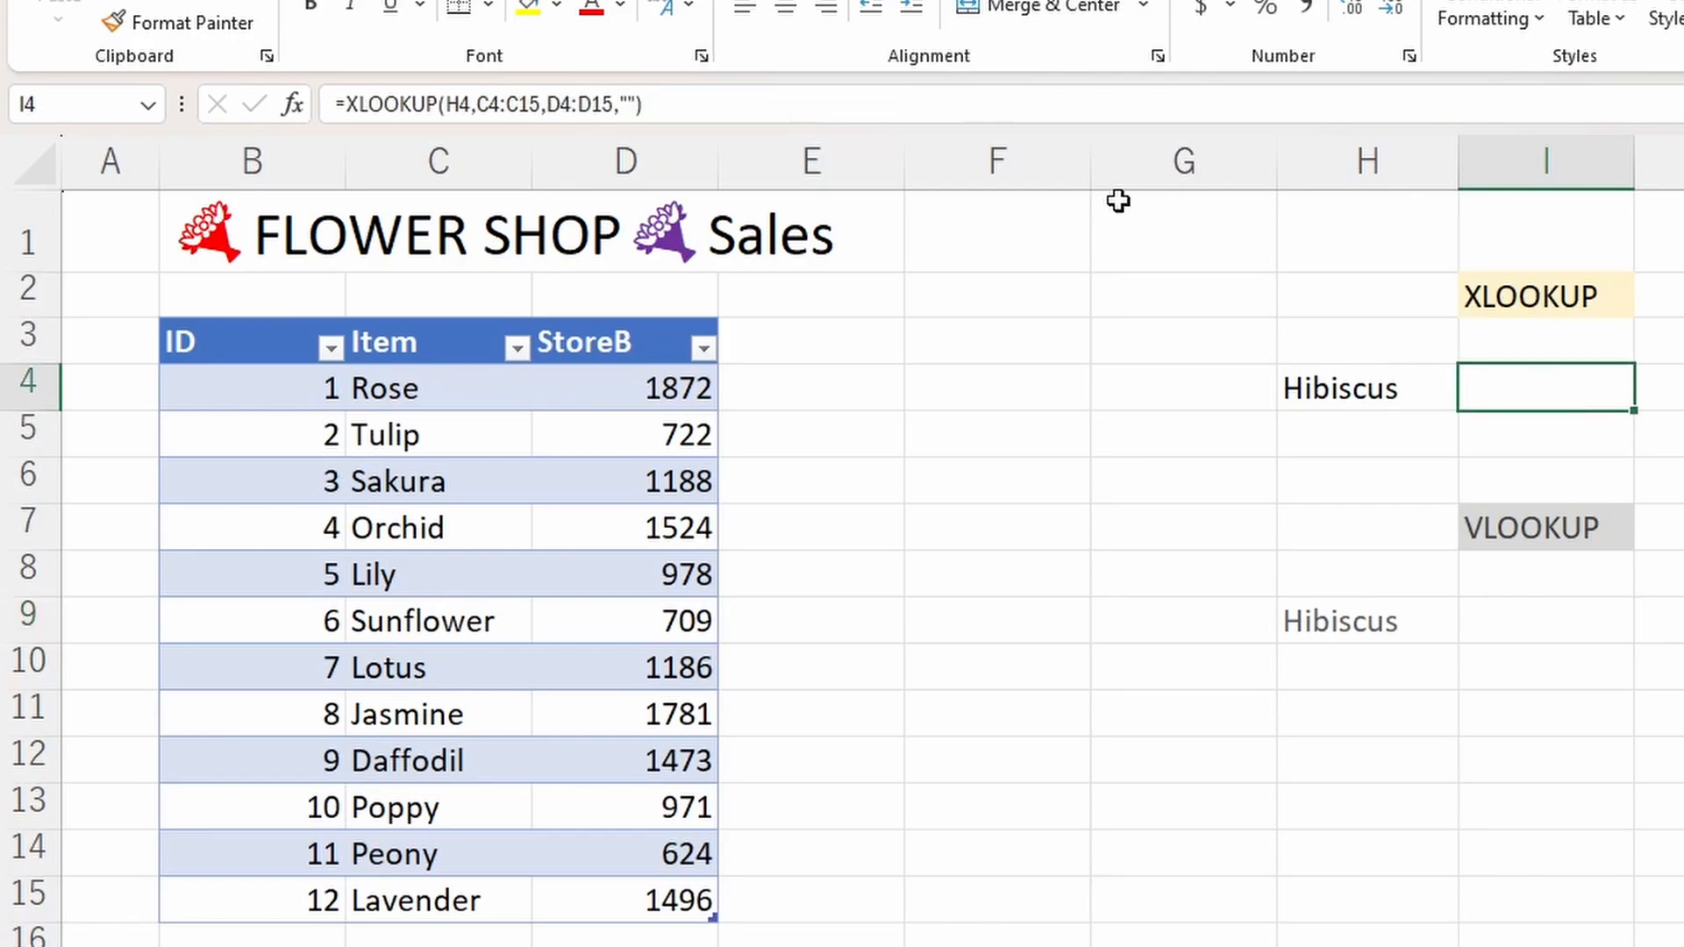
pyautogui.click(638, 109)
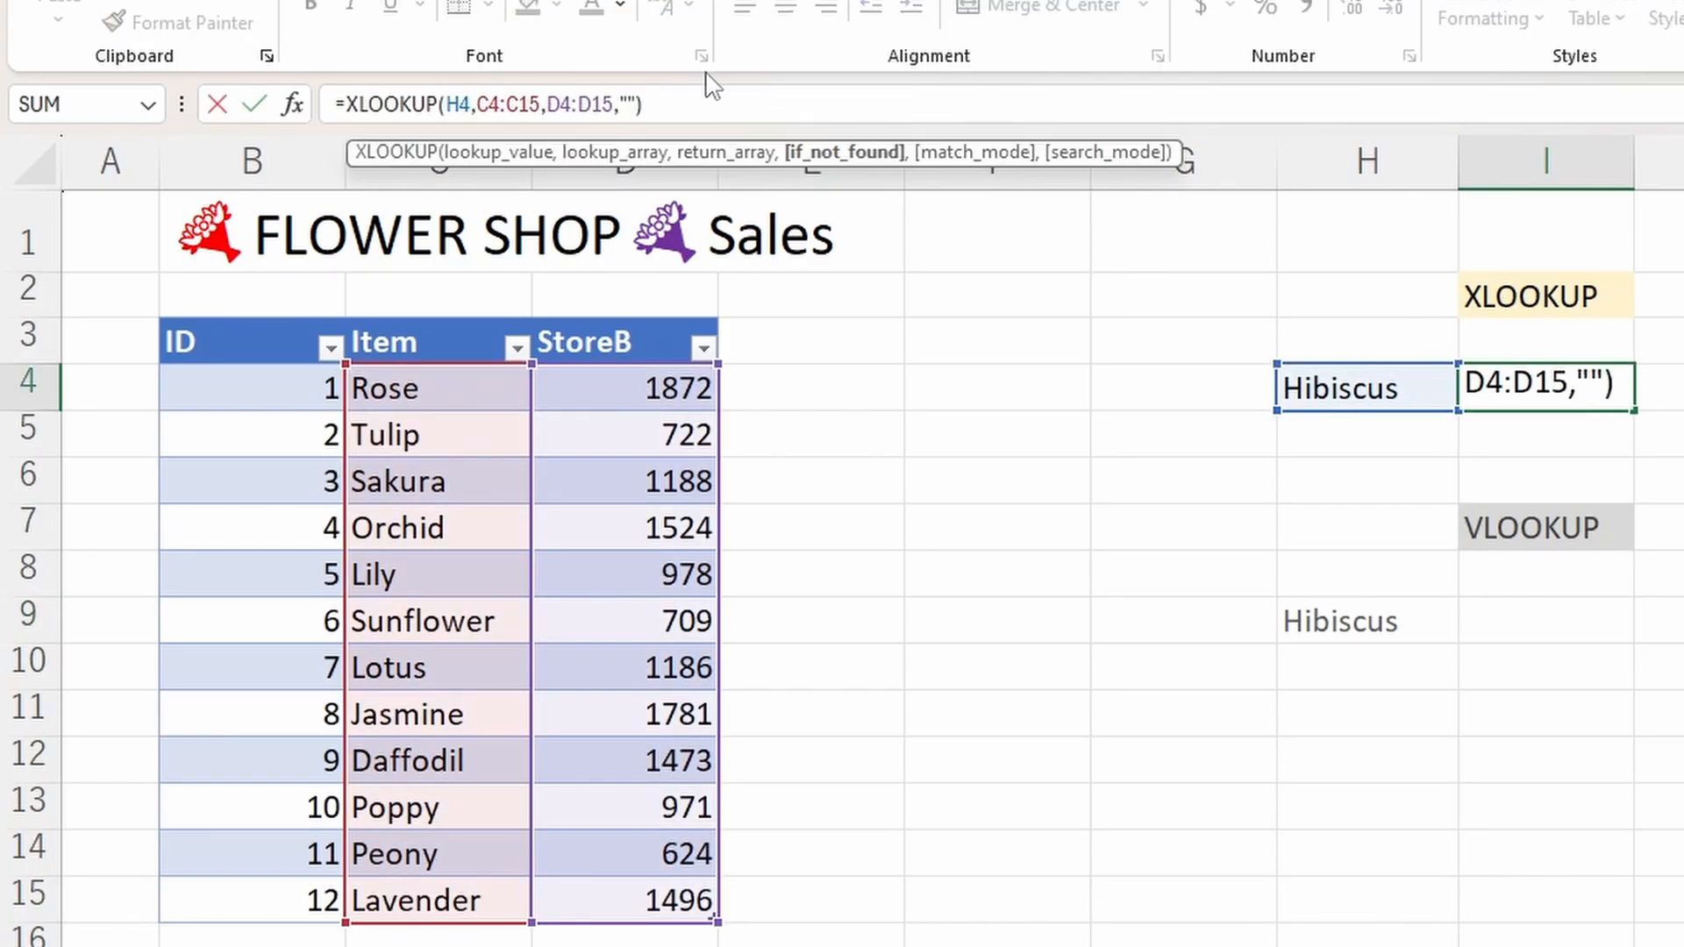
pyautogui.press('BackSpace')
pyautogui.press('BackSpace')
pyautogui.write('""')
pyautogui.press('Return')
# Step: Set the if_not_found argument of the XLOOKUP formula in I4 to "?"
pyautogui.click(1541, 387)
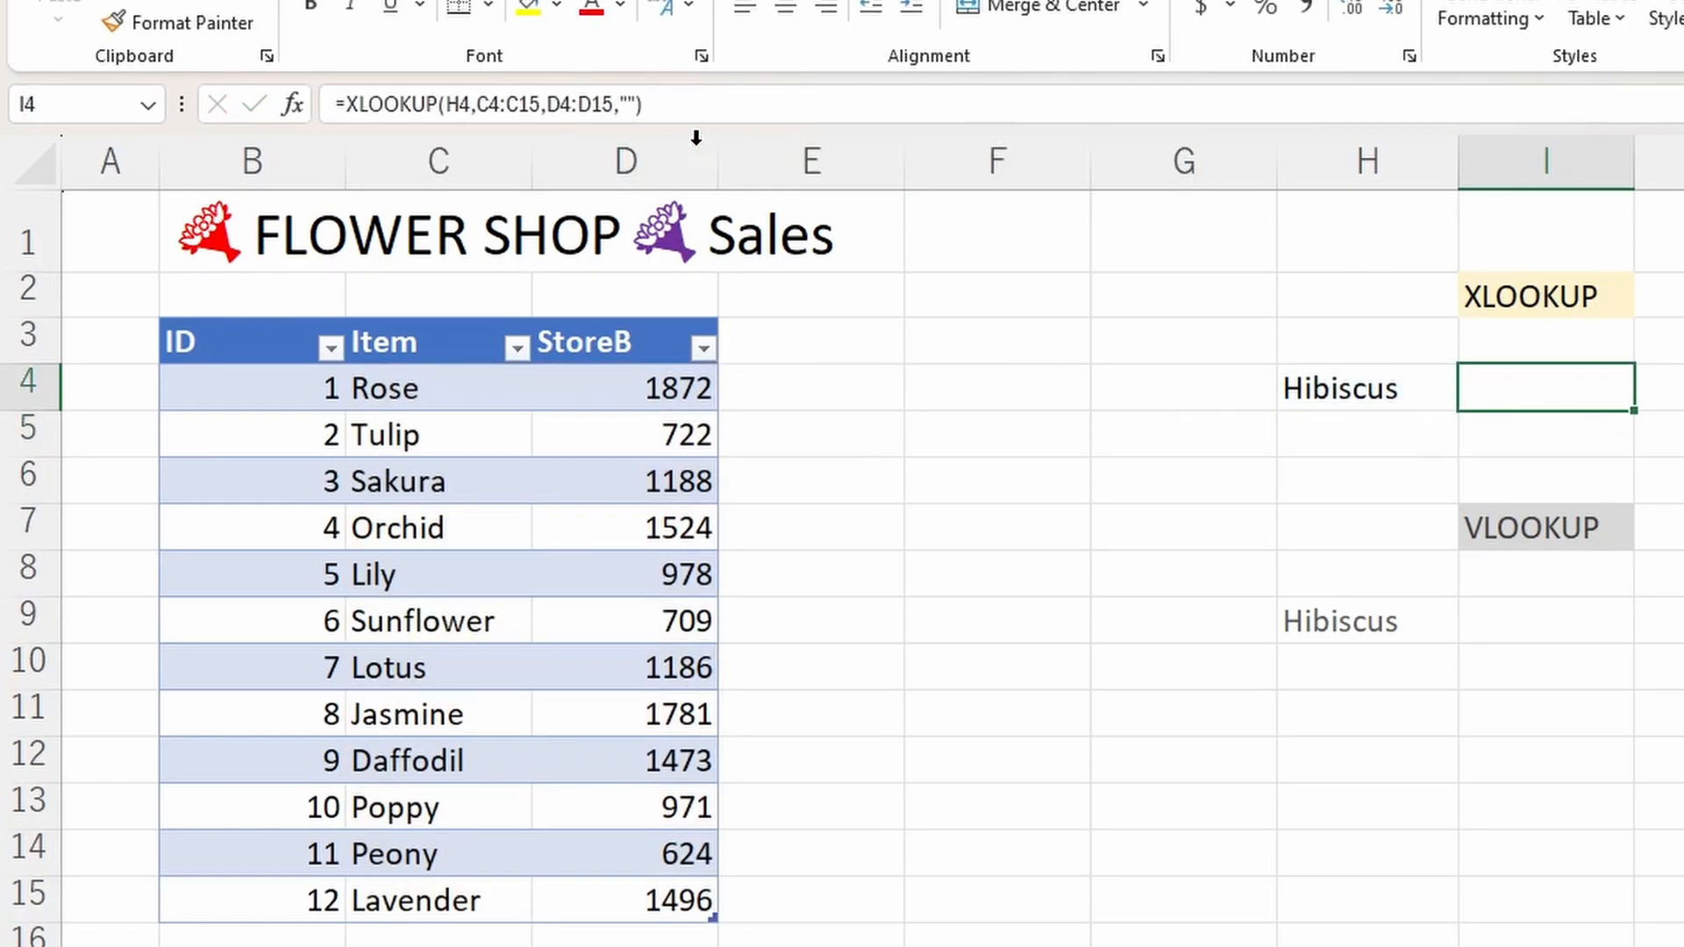
pyautogui.click(630, 104)
pyautogui.write('?')
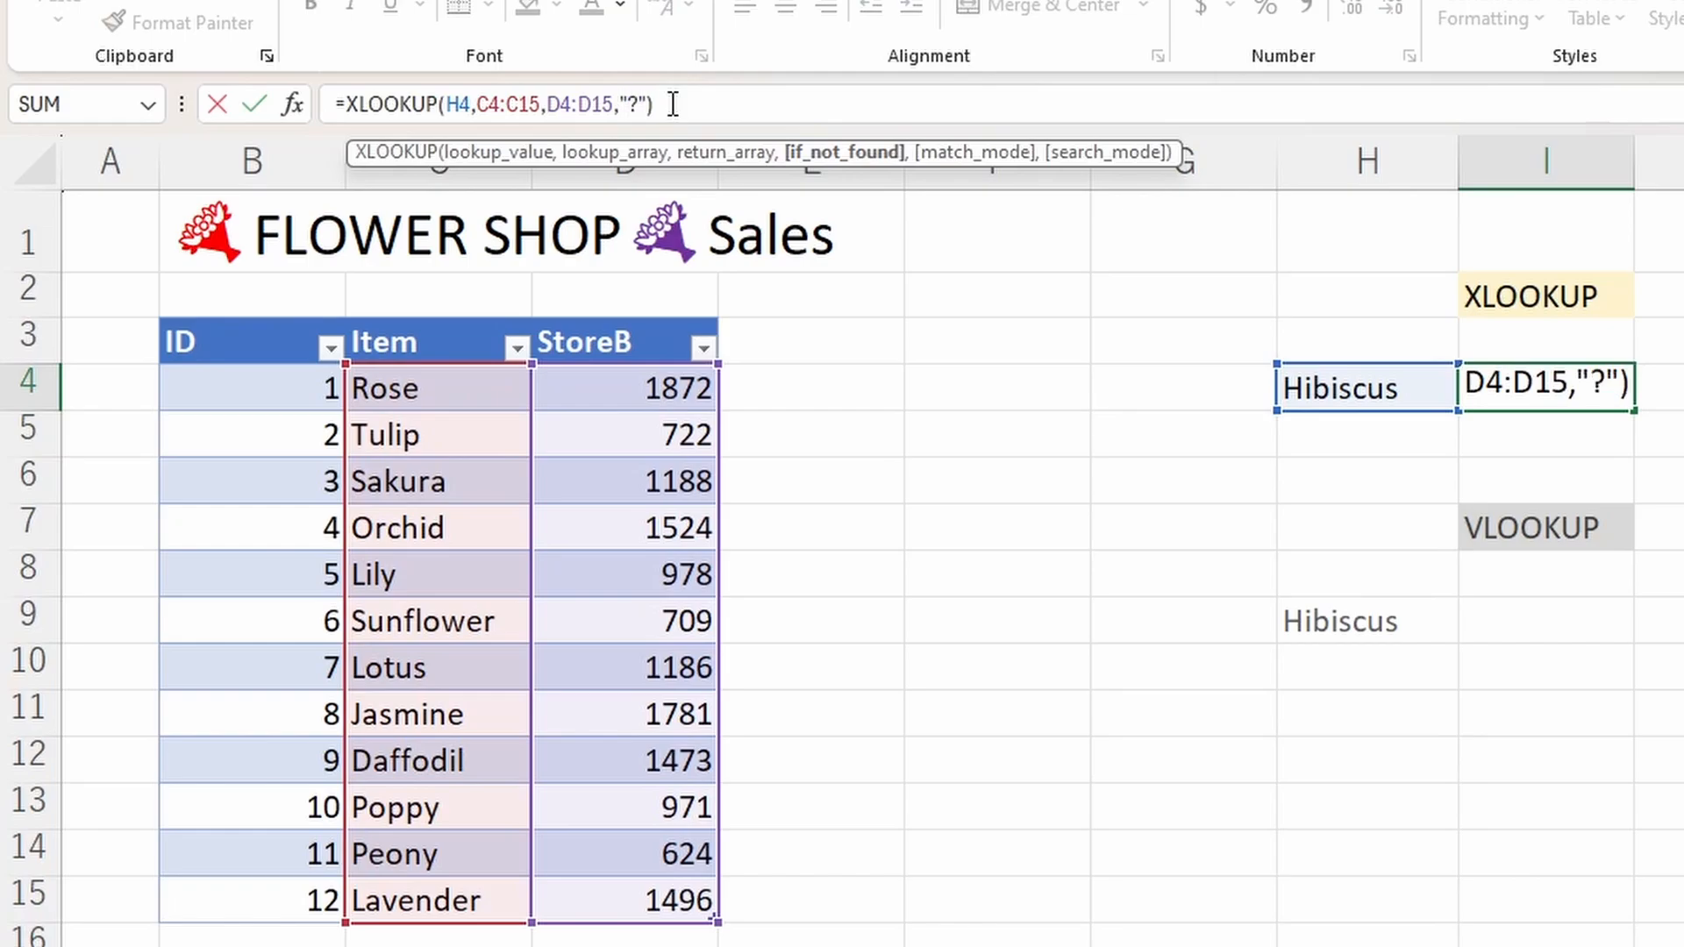
pyautogui.press('Return')
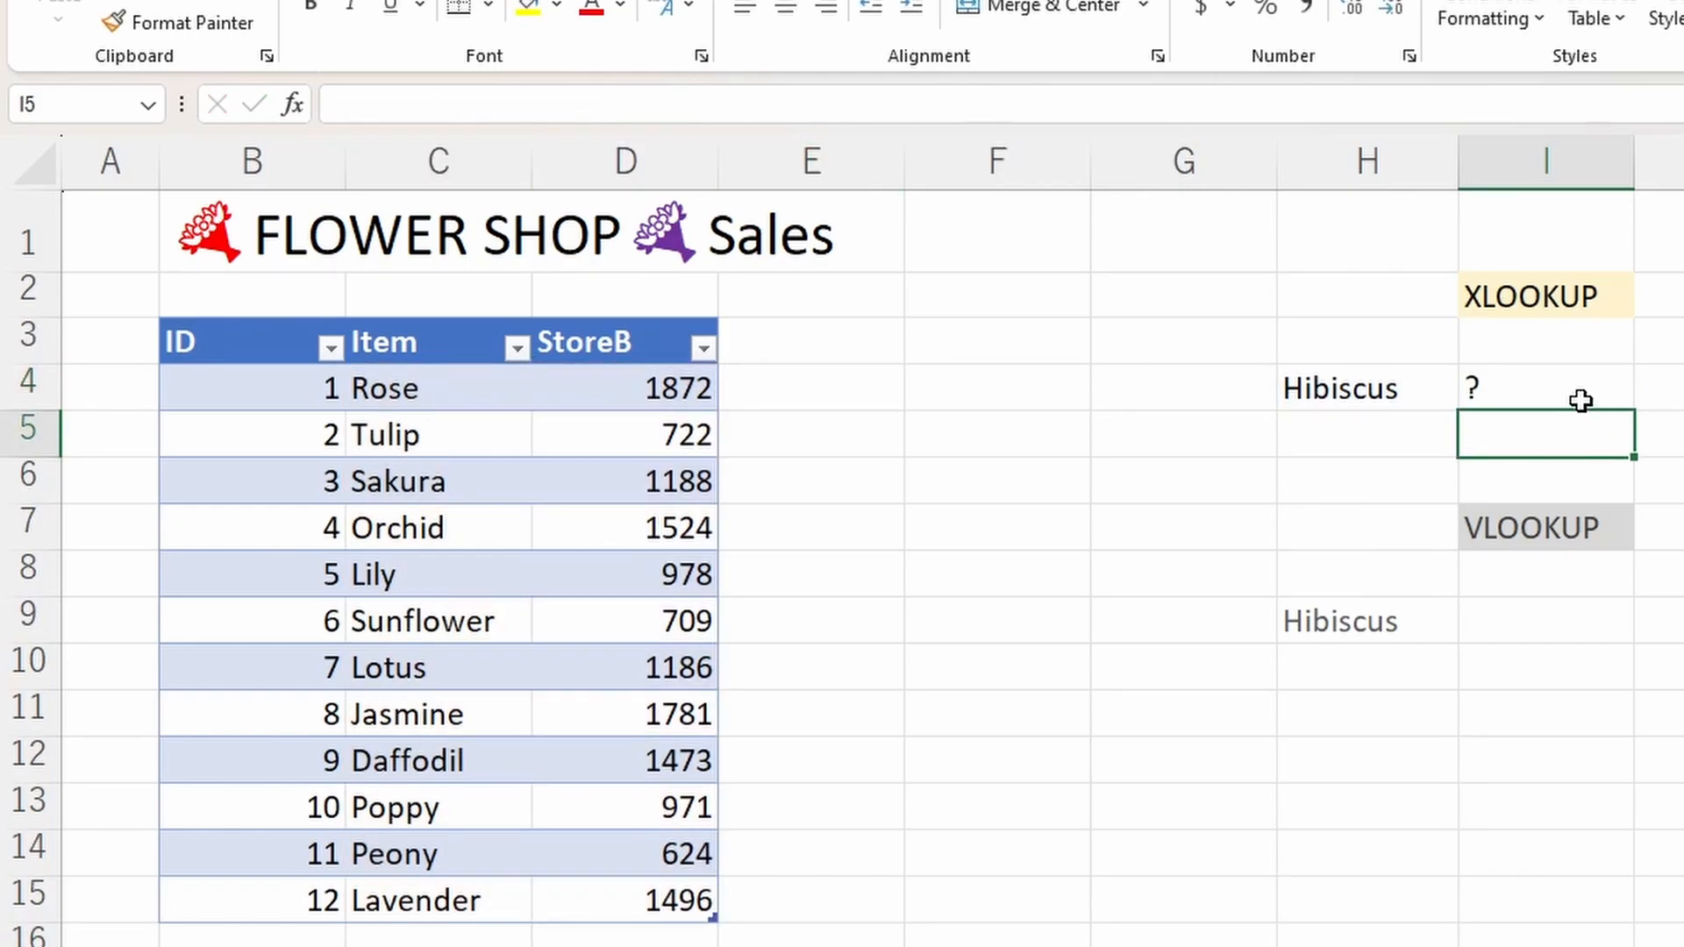
# Step: Replace the "?" in the if_not_found argument of the XLOOKUP formula in I4 with four unamused face emojis
pyautogui.click(1574, 384)
pyautogui.click(649, 104)
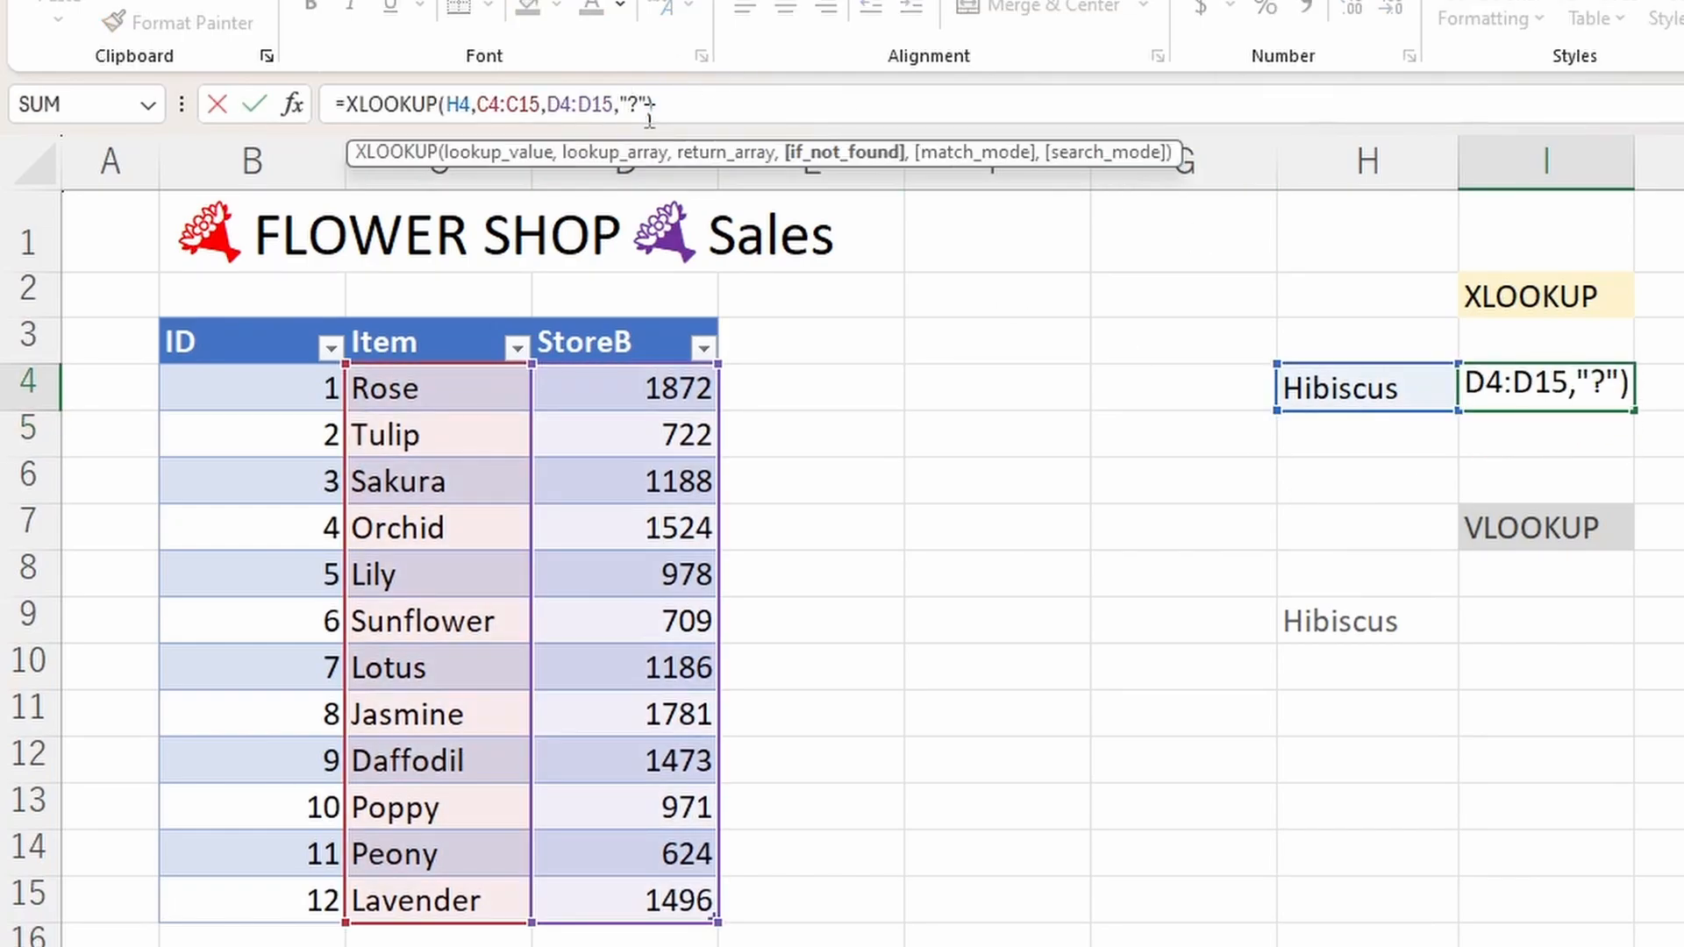
pyautogui.click(640, 109)
pyautogui.press('BackSpace')
pyautogui.press('super+period')
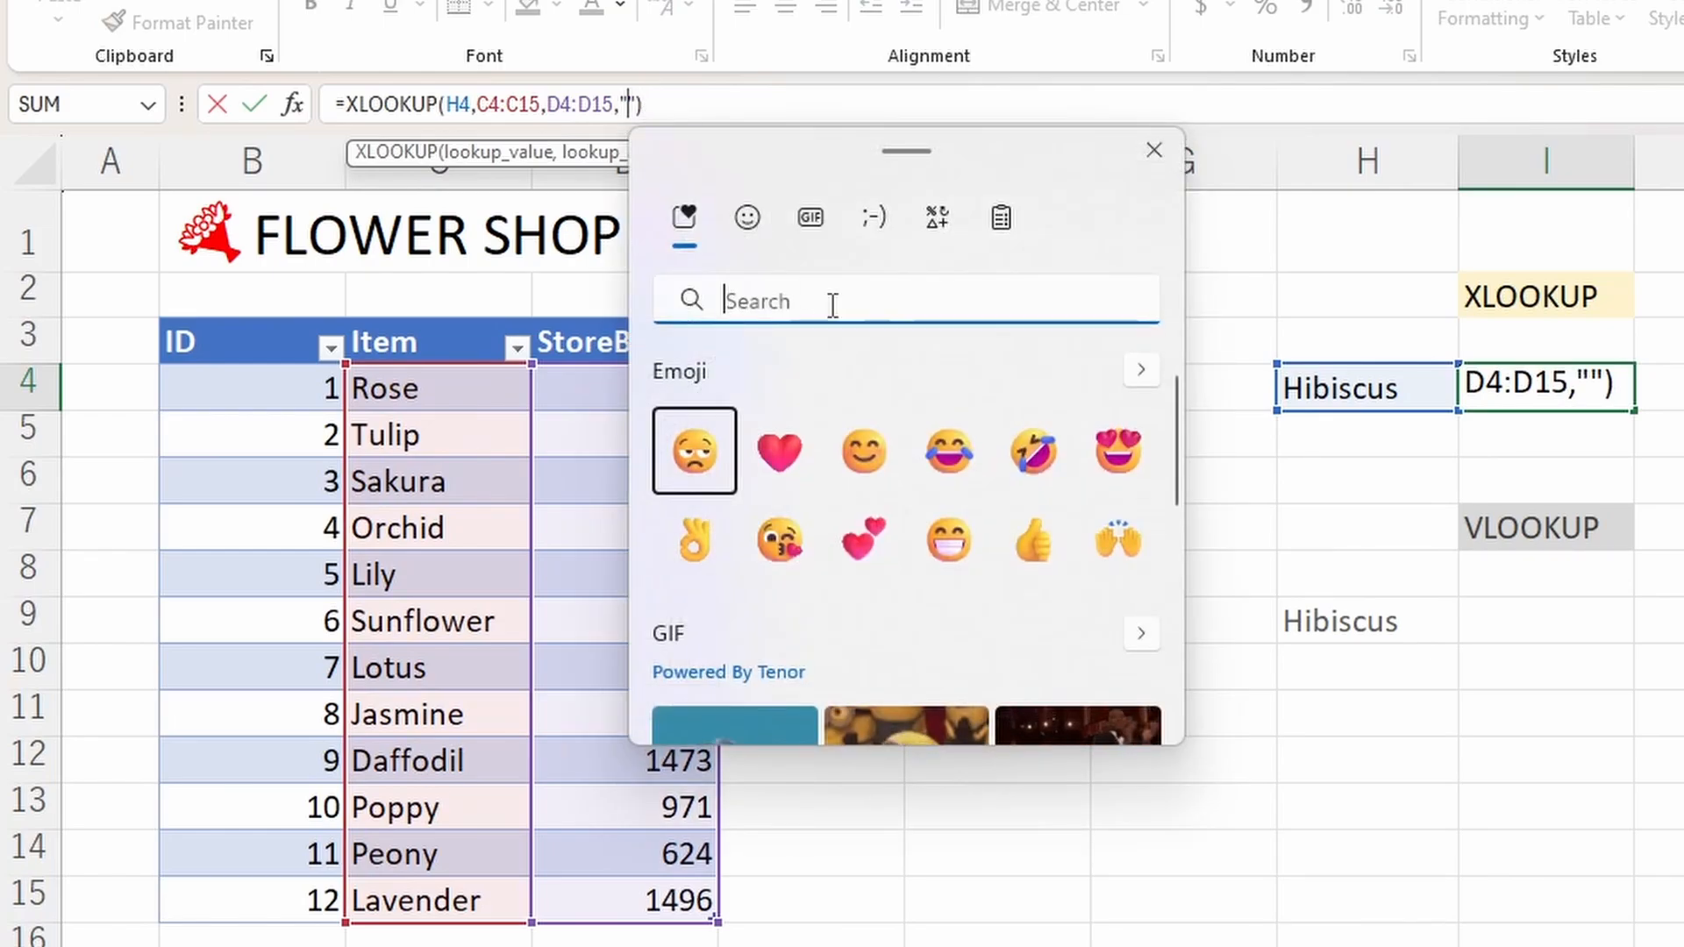
pyautogui.click(702, 451)
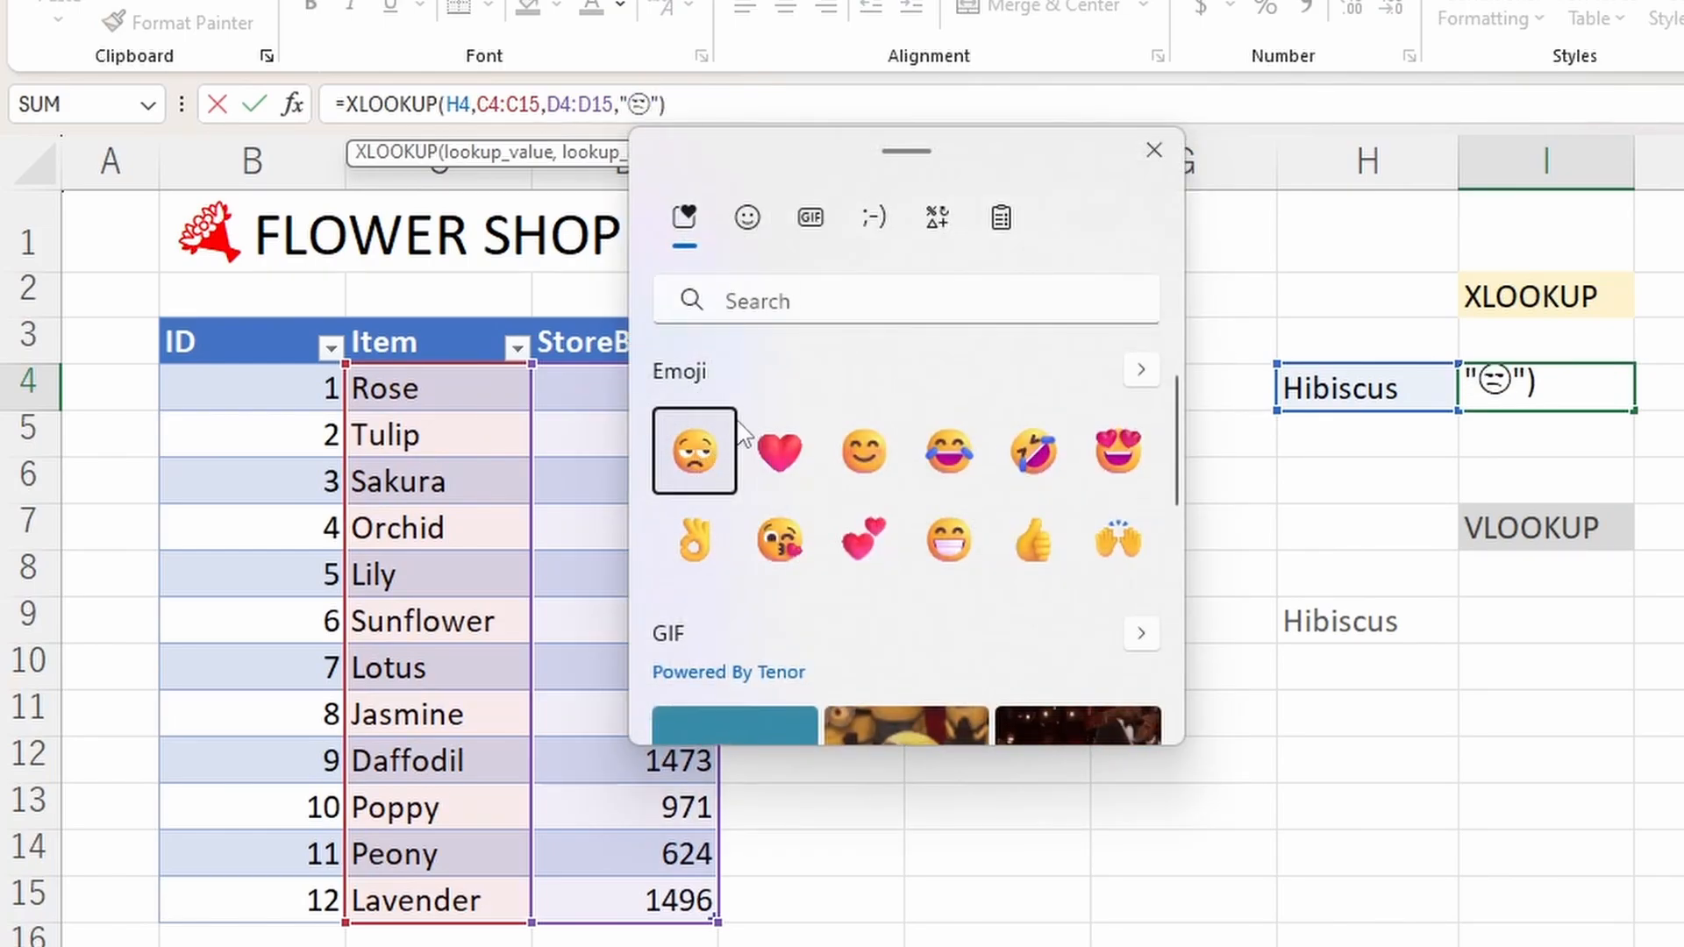
pyautogui.click(702, 451)
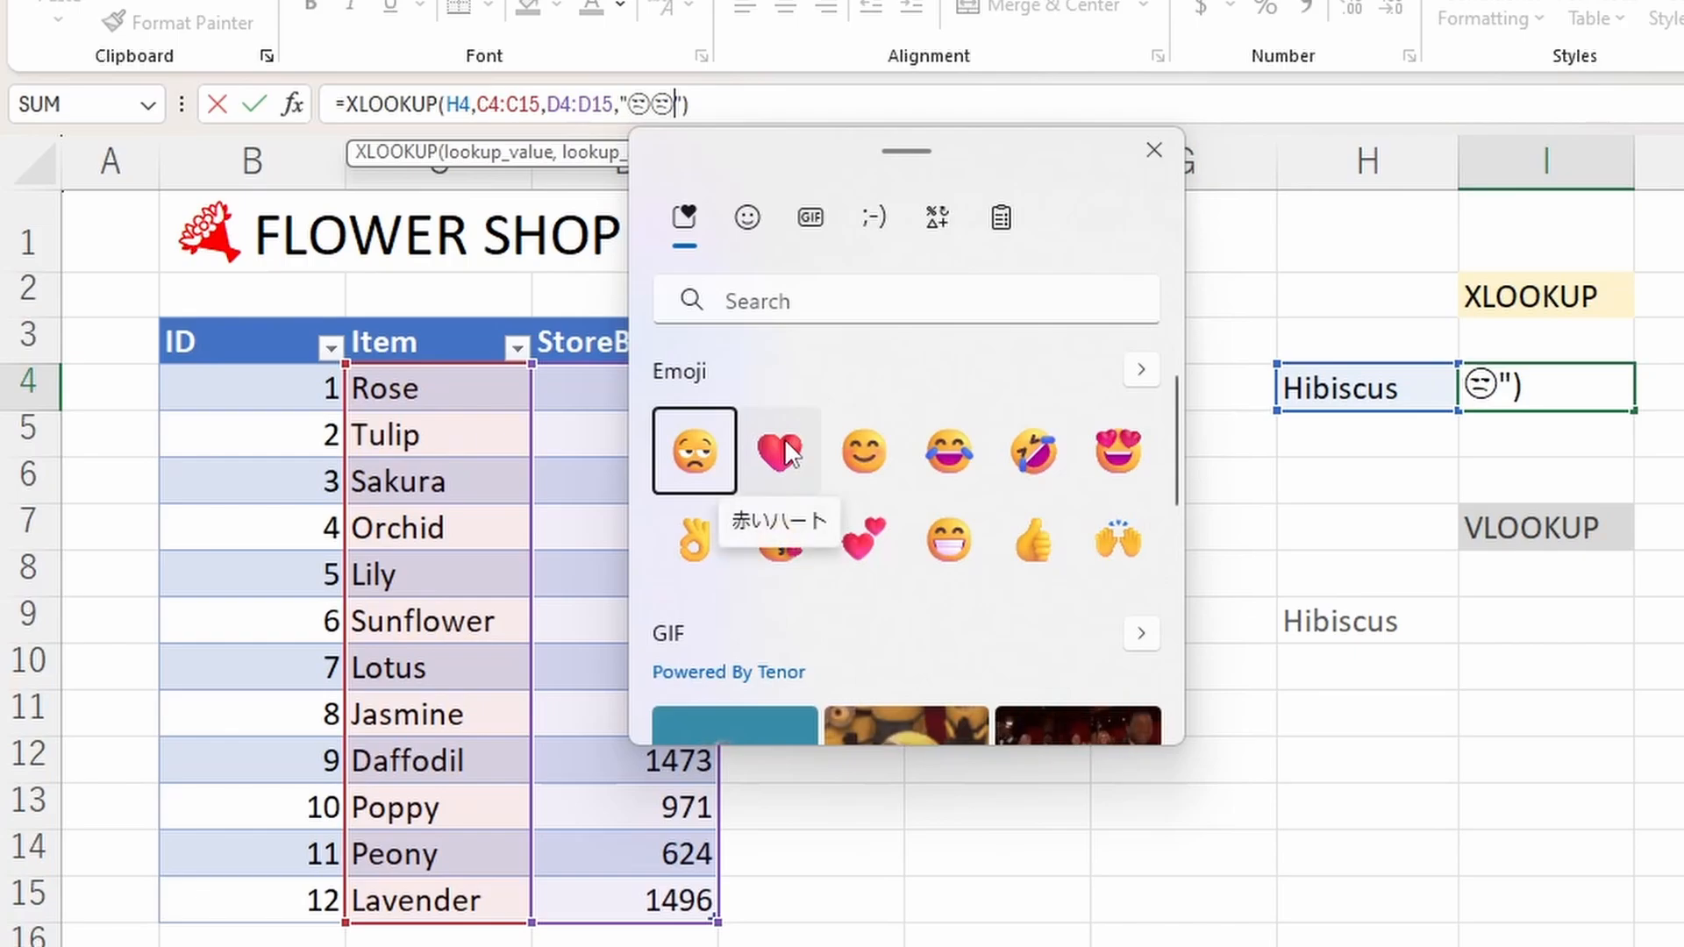
pyautogui.press('Return')
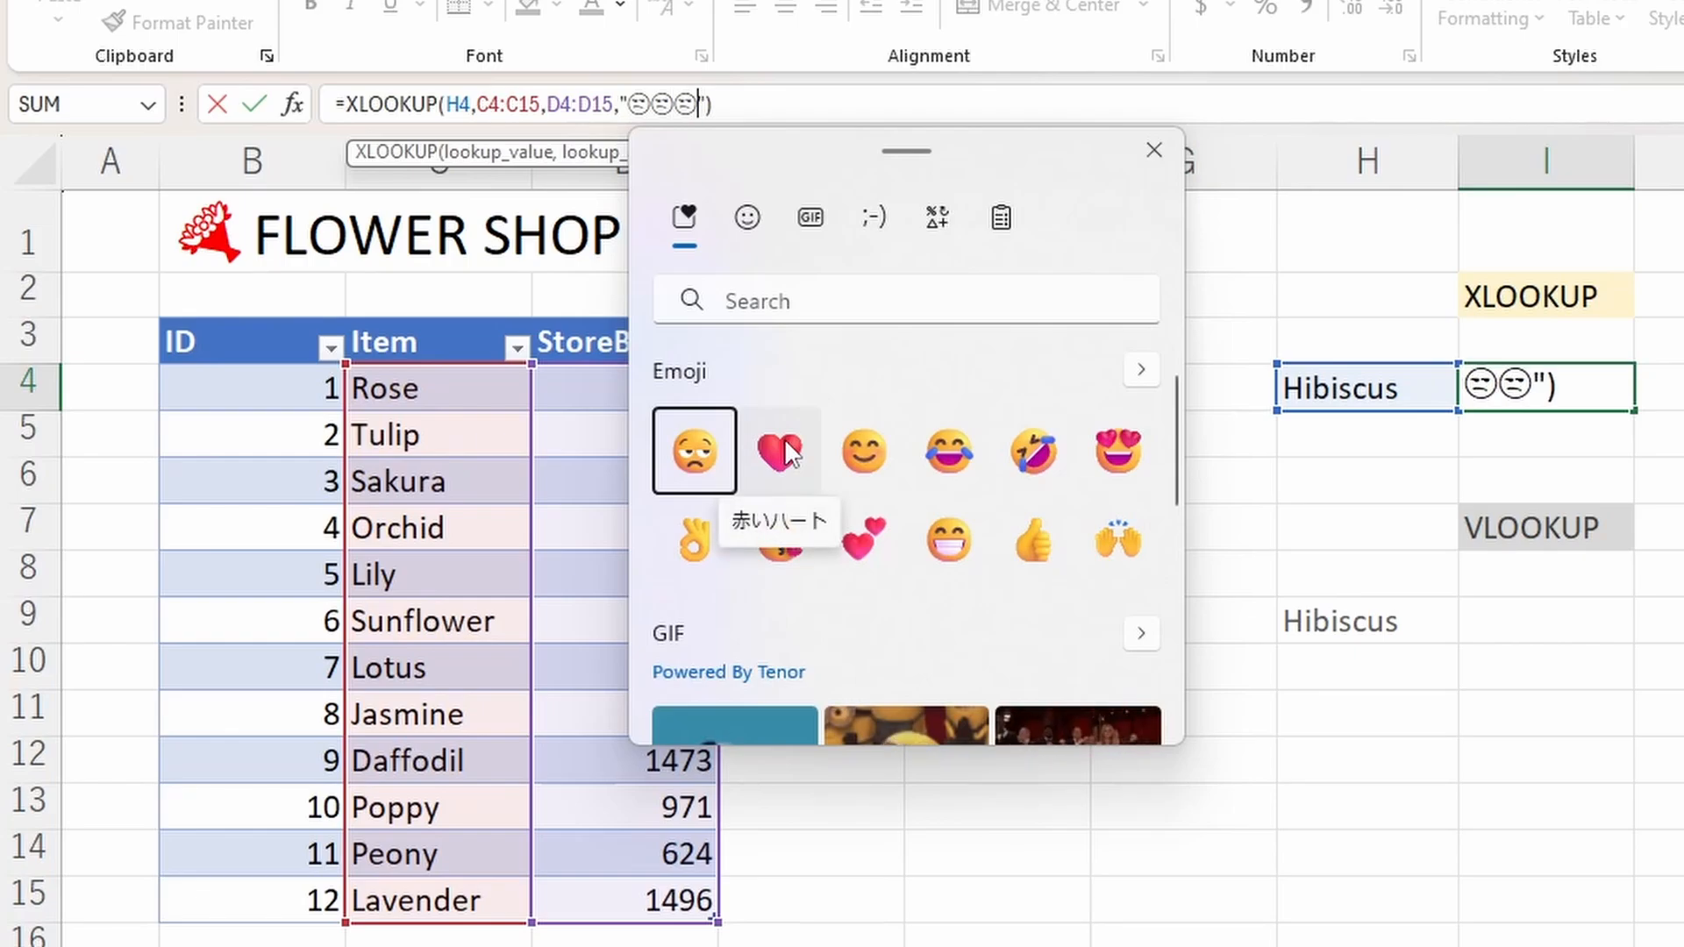
pyautogui.press('Return')
pyautogui.click(1155, 150)
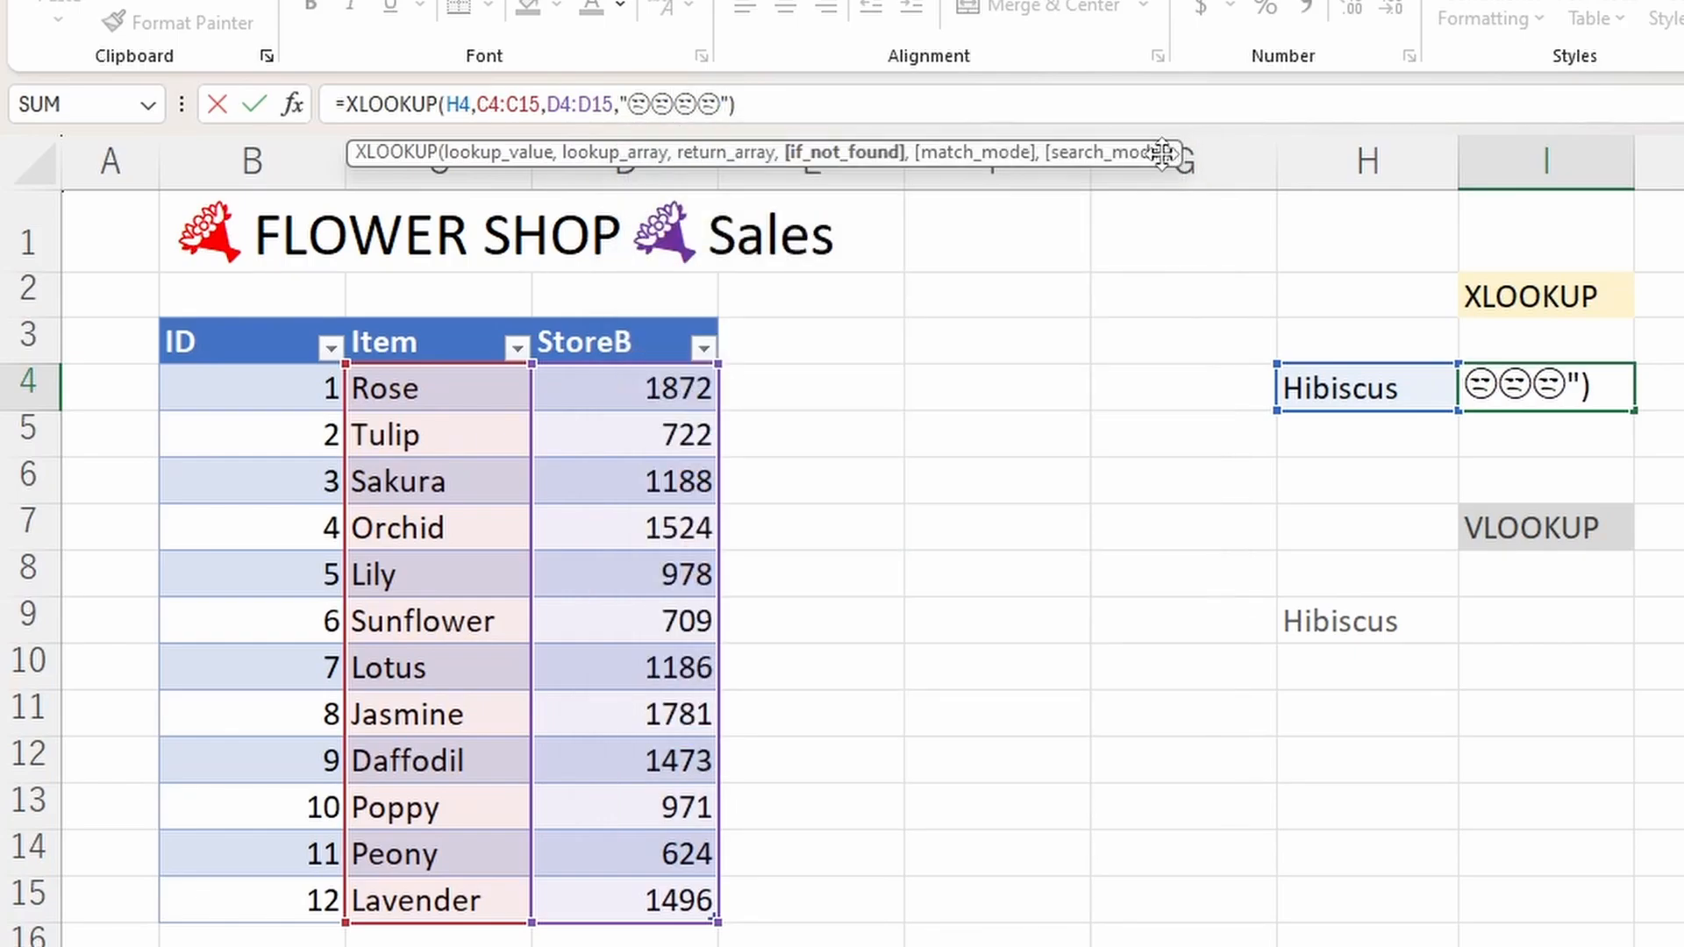
pyautogui.press('Return')
pyautogui.press('Up')
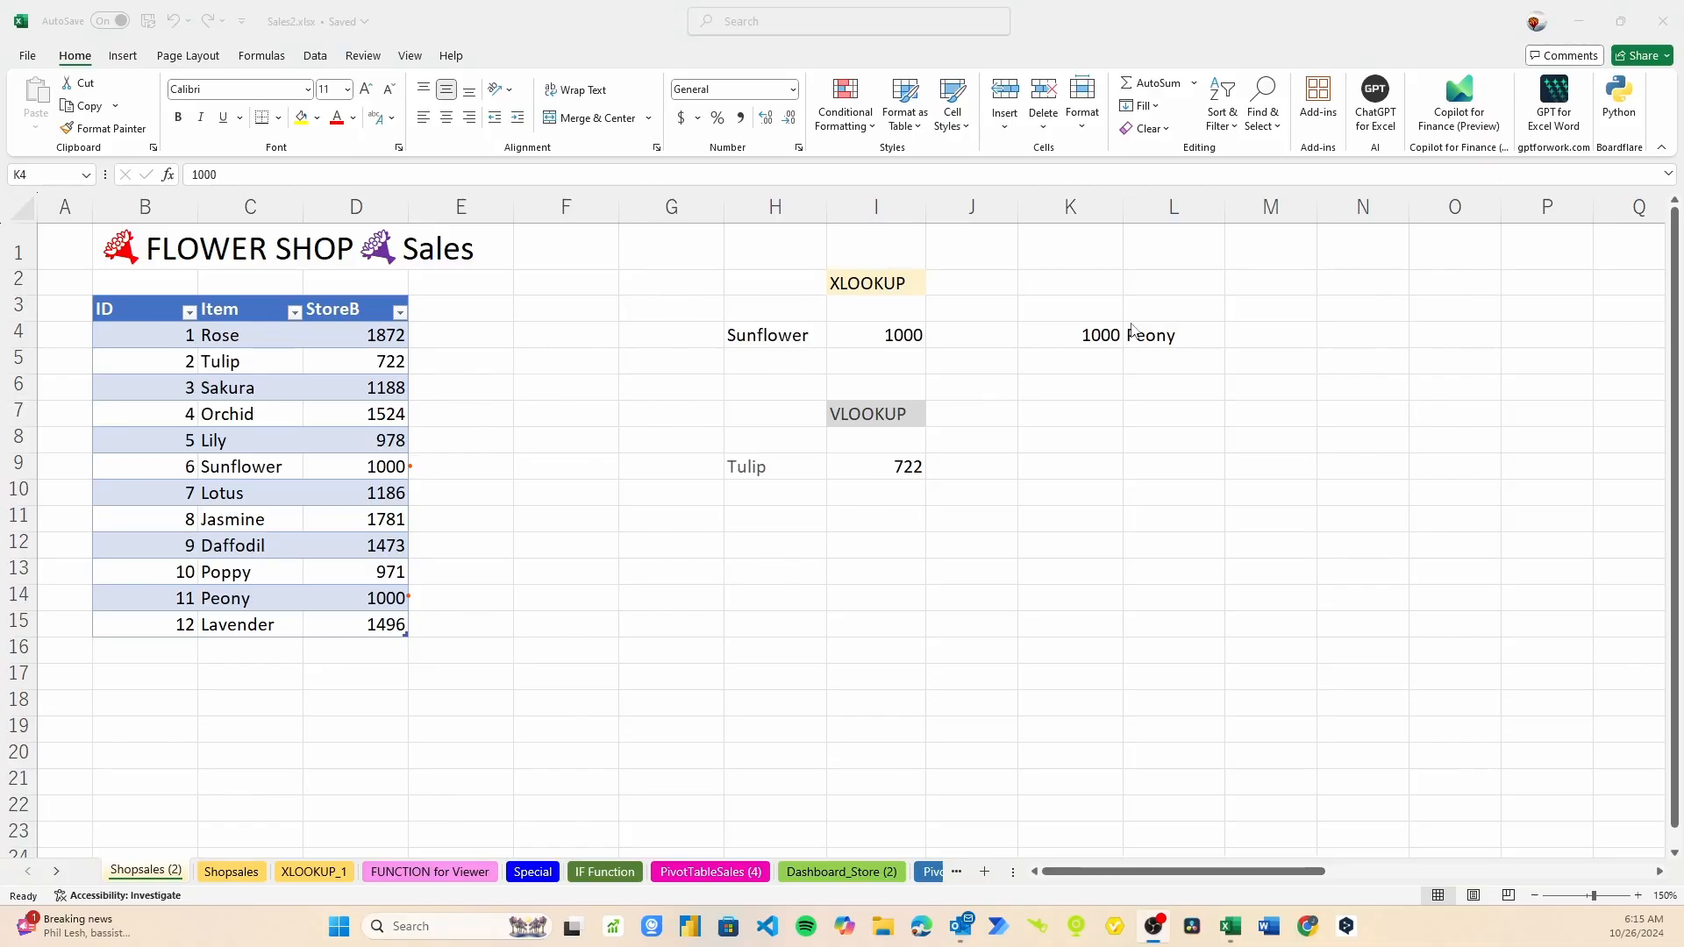
# Step: Clear the existing formula from L4 beside the lookup value in K4
pyautogui.click(1131, 332)
pyautogui.click(1140, 335)
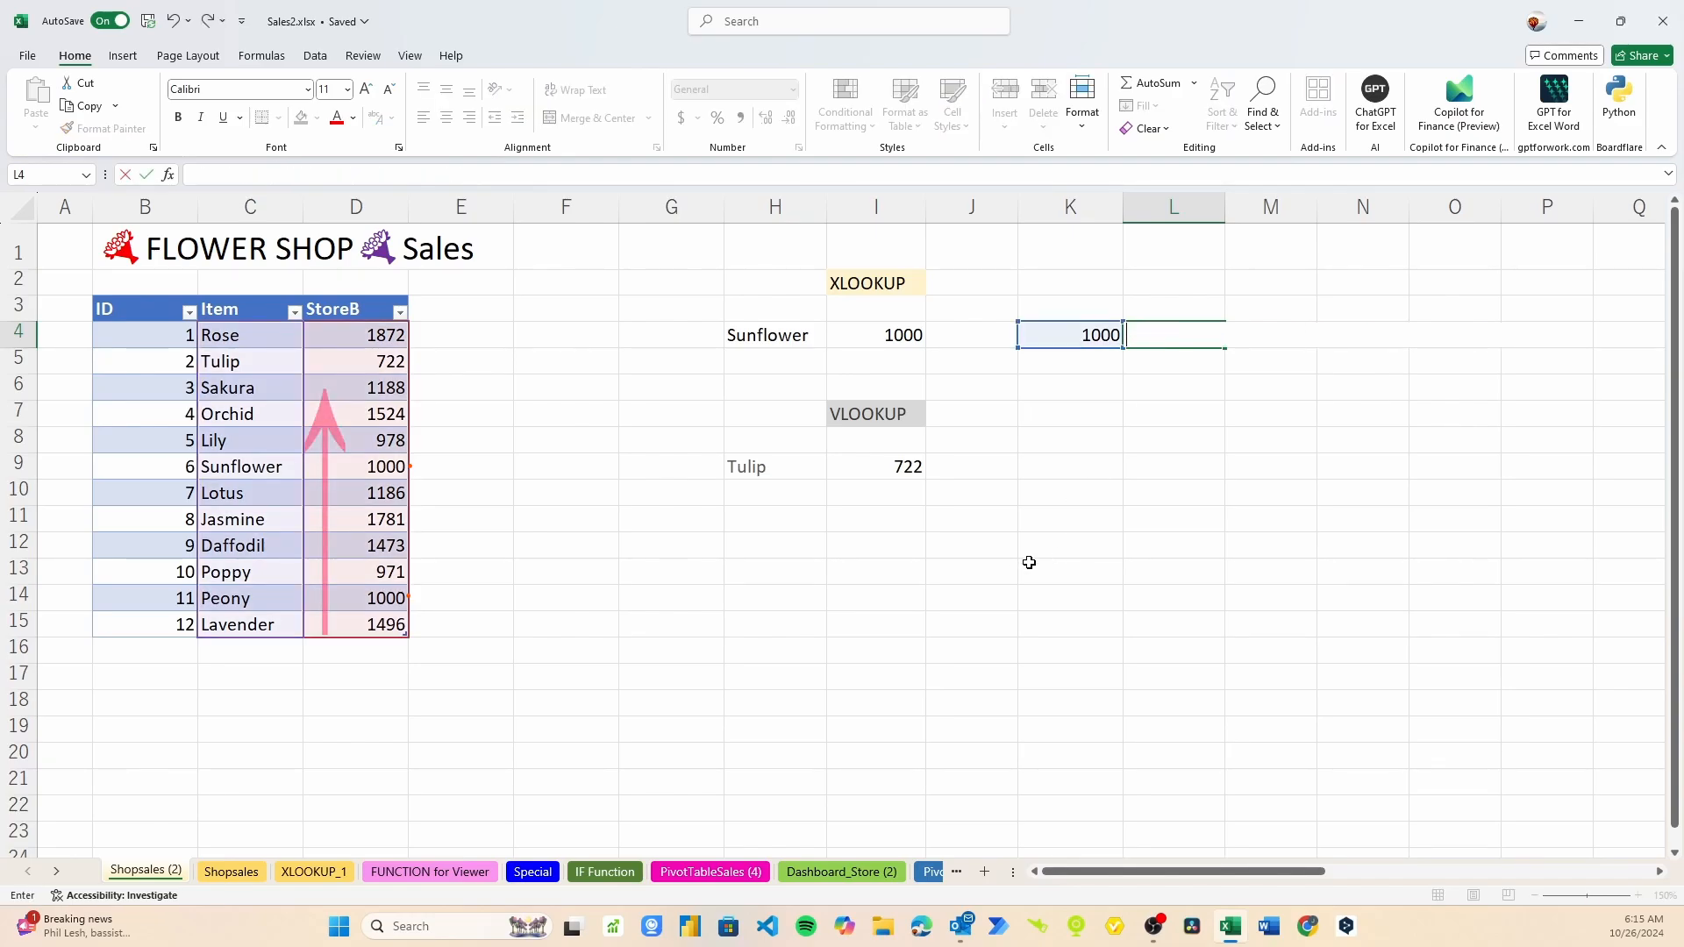
pyautogui.click(1040, 568)
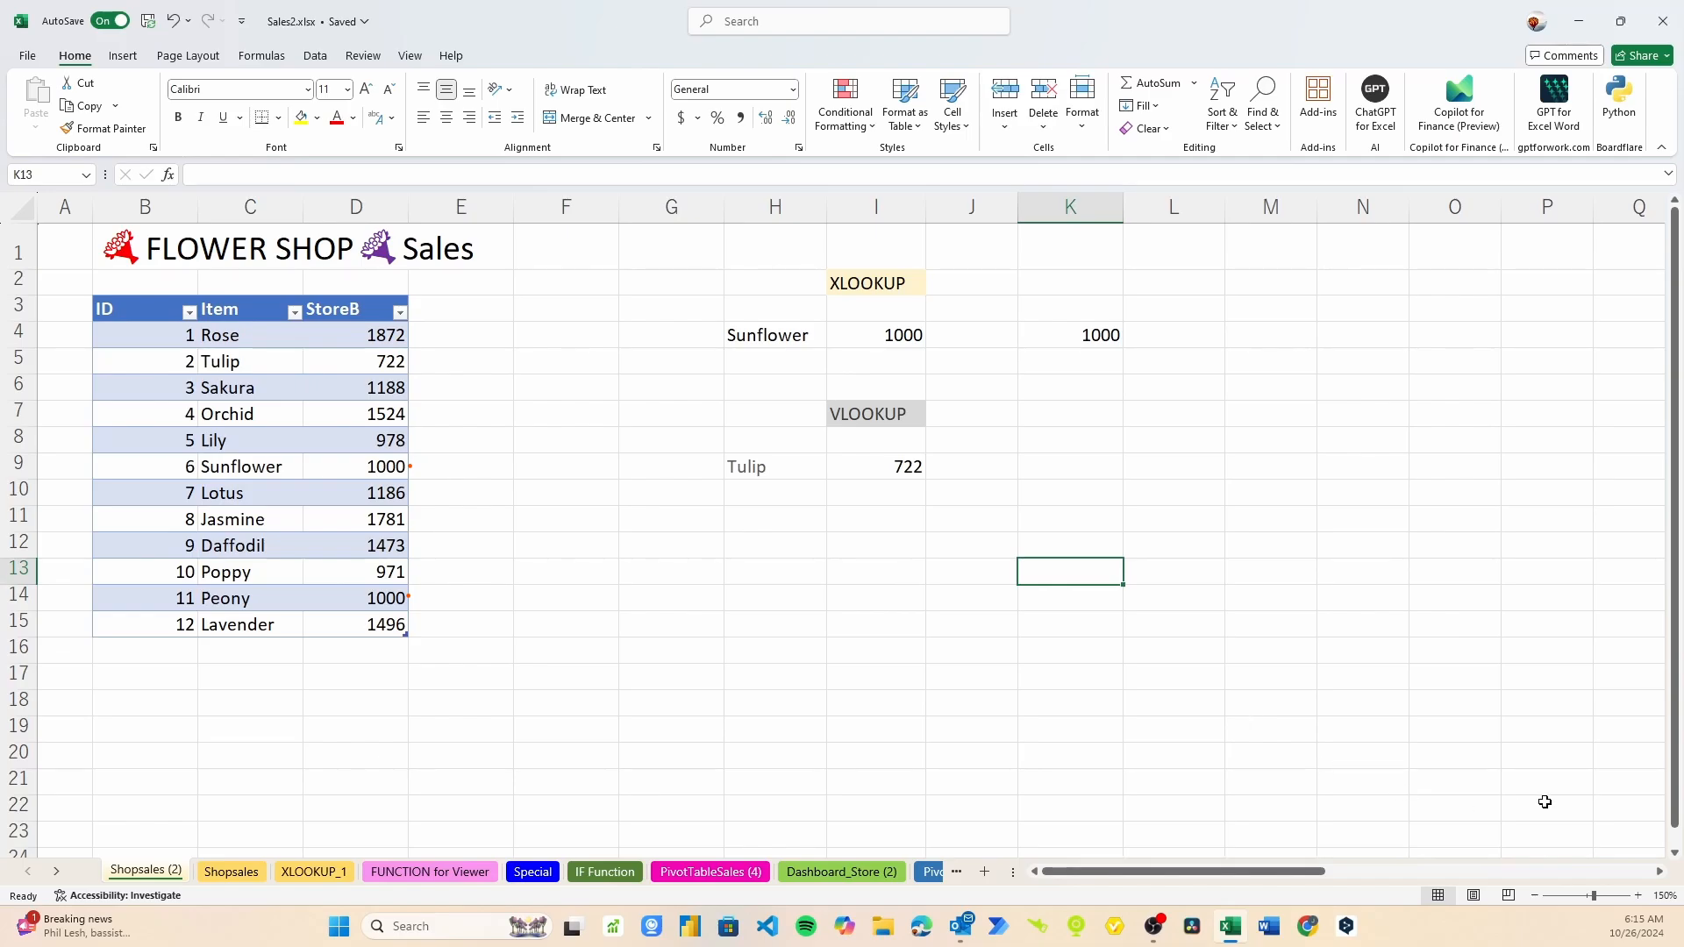
pyautogui.click(1586, 842)
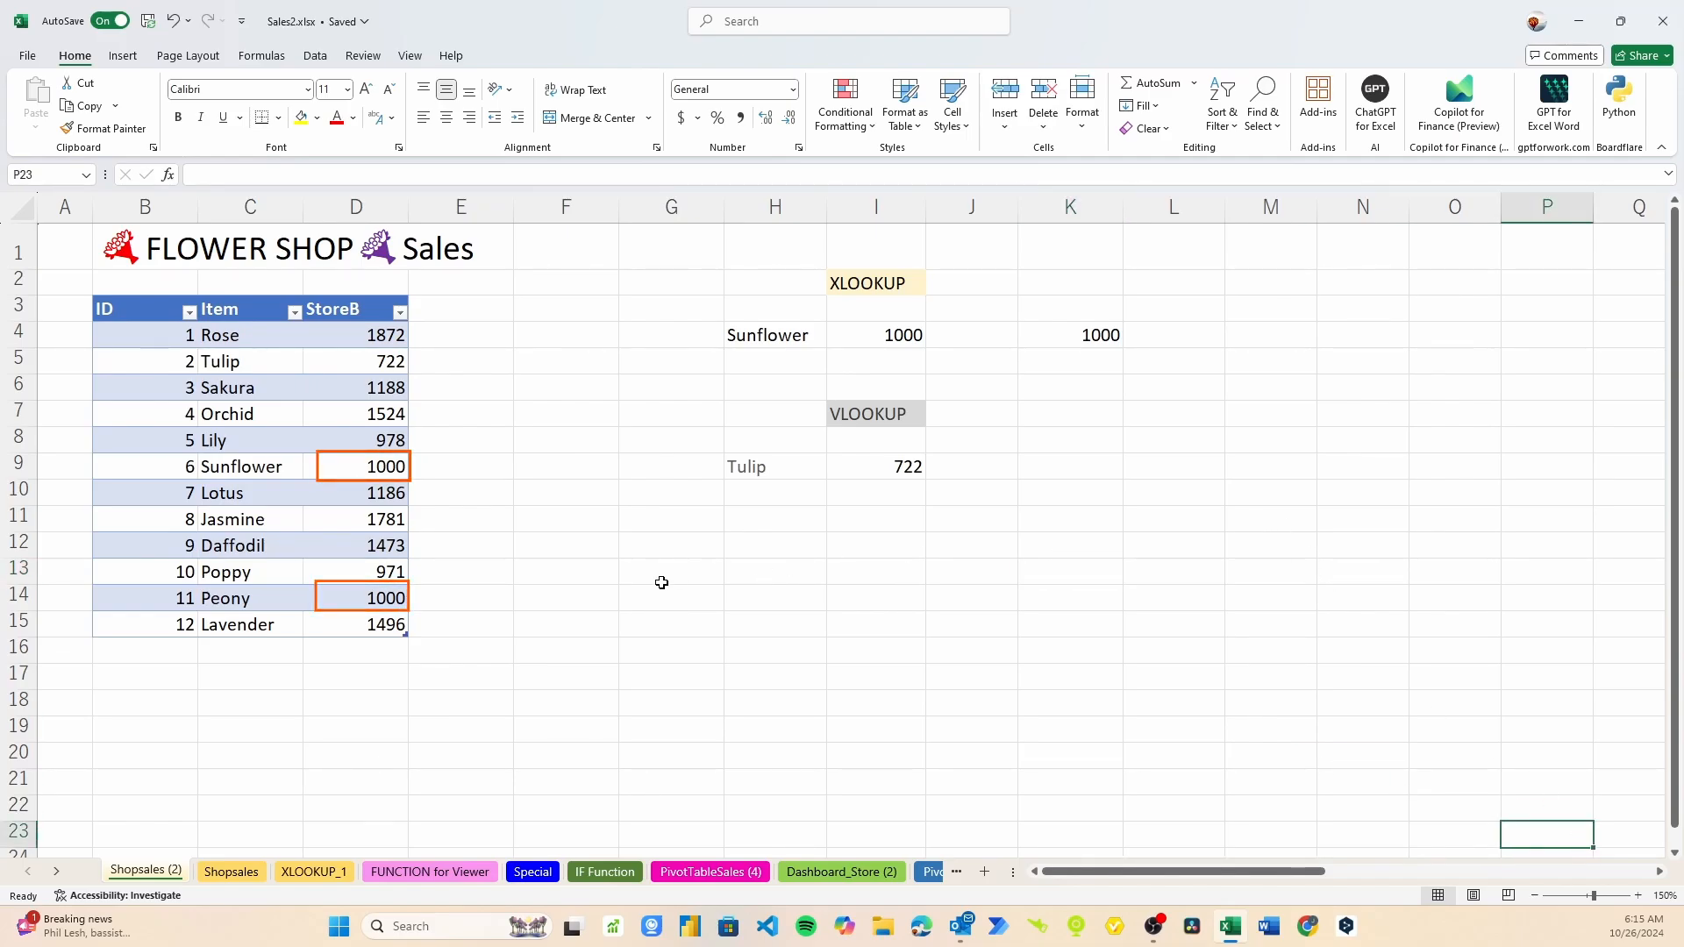
# Step: Compare the duplicate StoreB sales values of Sunflower in D9 and Peony in D14
pyautogui.click(359, 465)
pyautogui.press('Down')
pyautogui.press('Down')
pyautogui.press('Down')
pyautogui.press('Down')
pyautogui.press('Down')
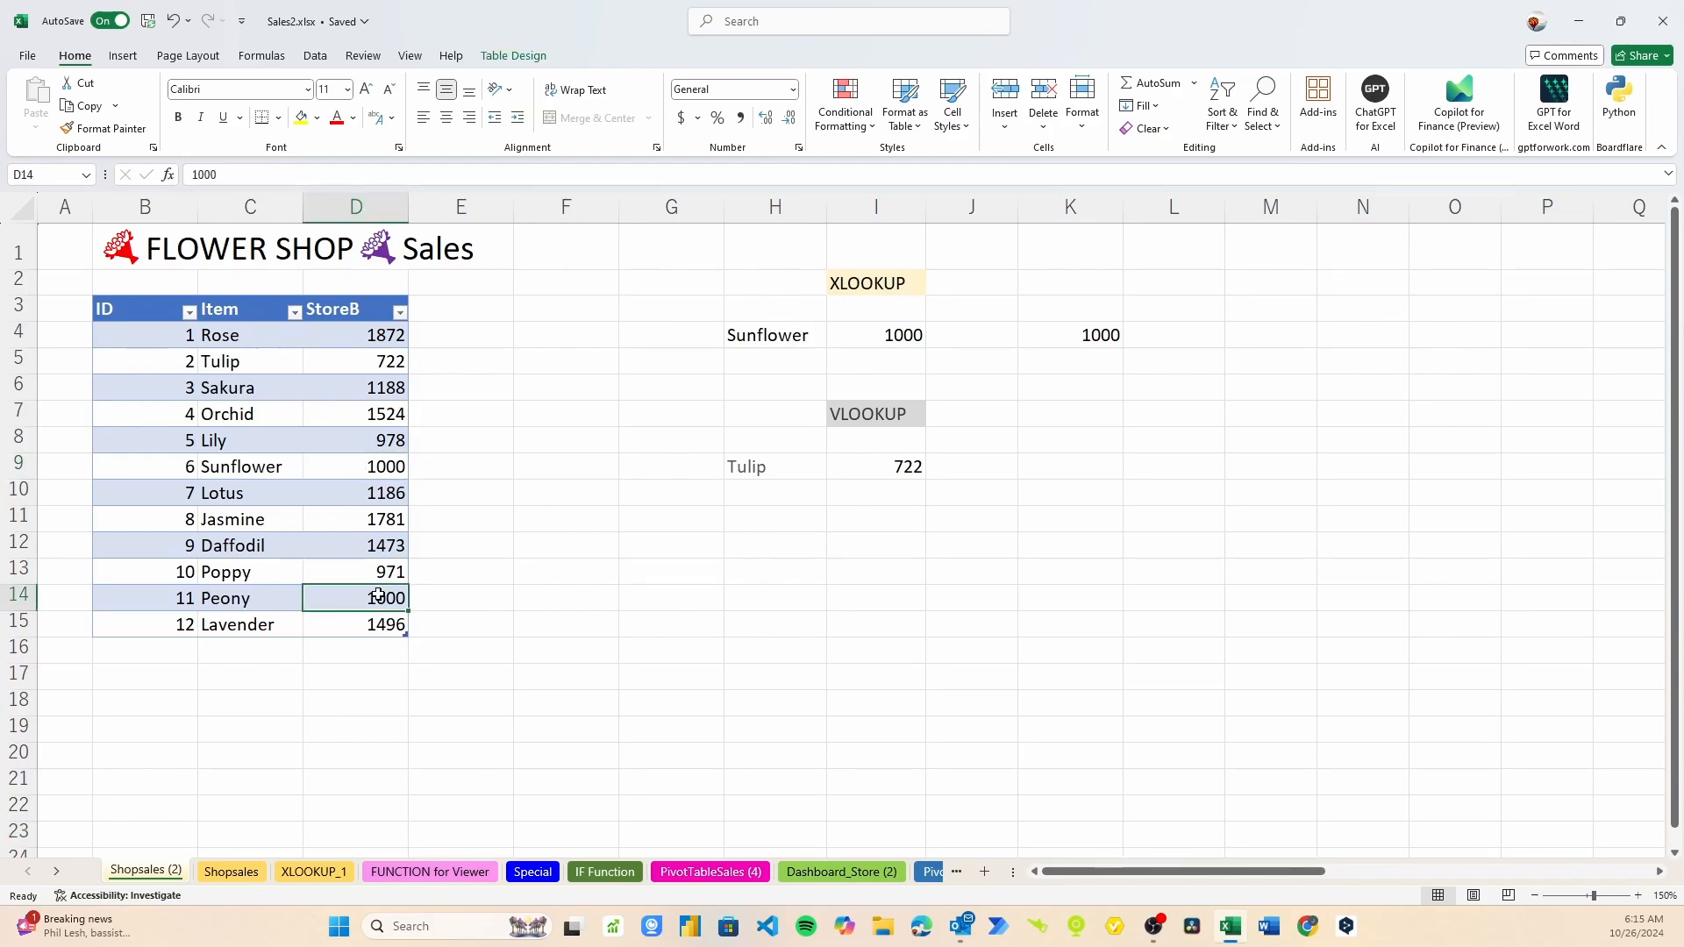
# Step: Start an XLOOKUP formula in L4 with K4 as lookup_value, the StoreB column as lookup_array and the Item column as return_array
pyautogui.click(1168, 331)
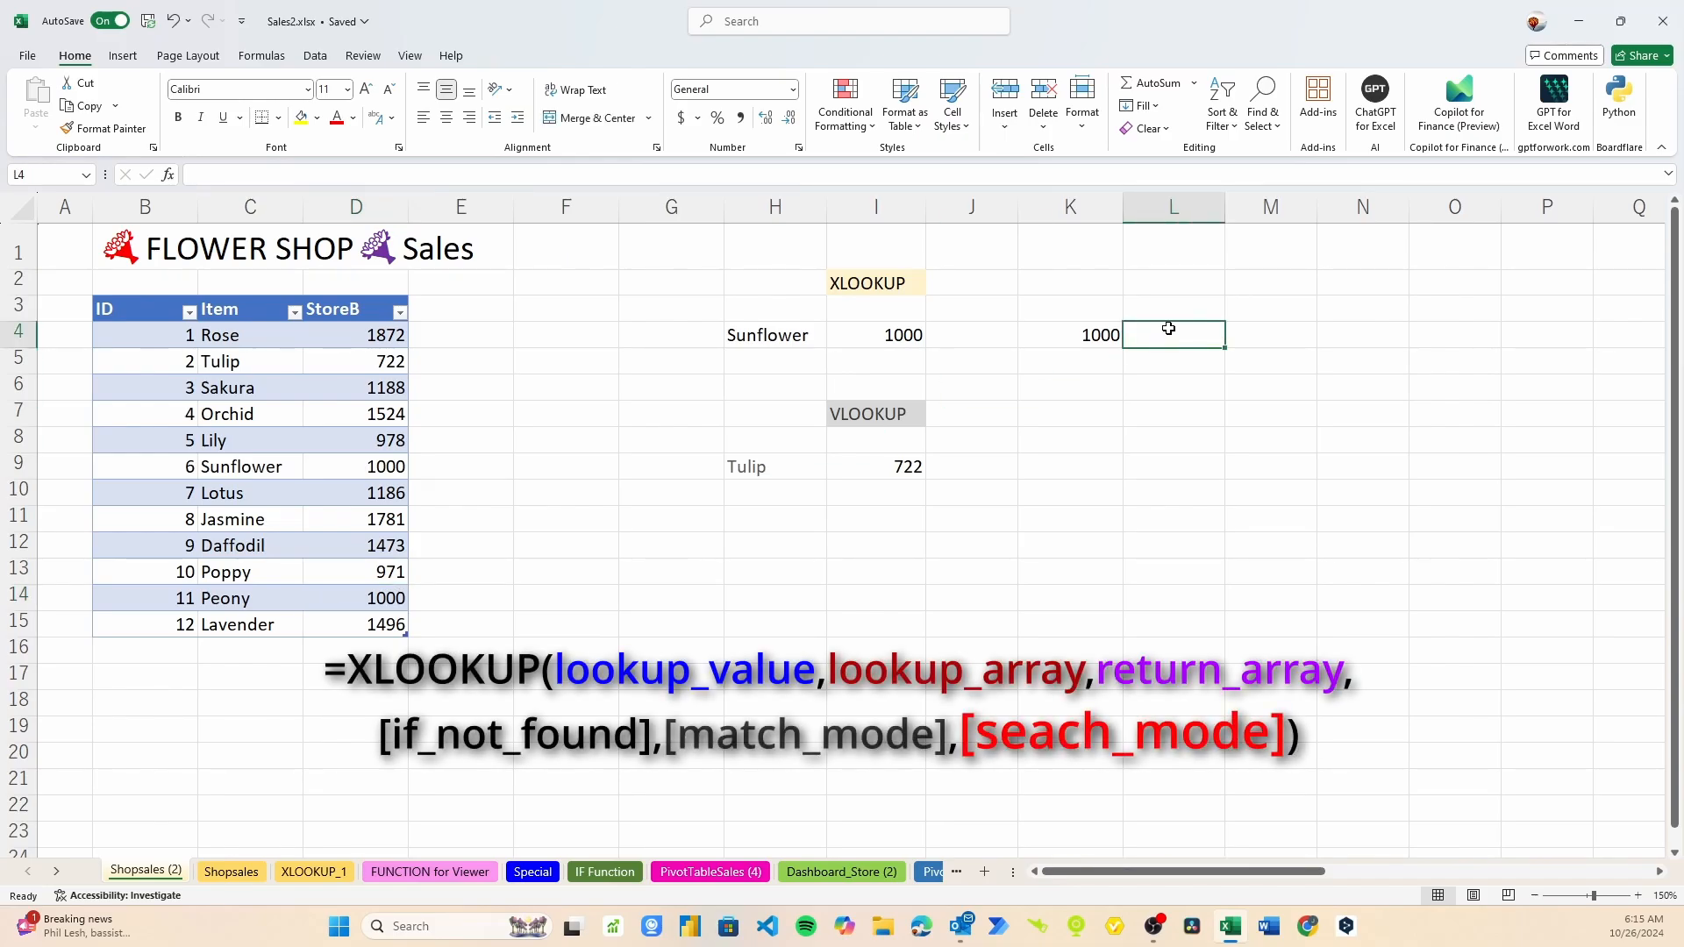
pyautogui.write('=X')
pyautogui.doubleClick(1175, 381)
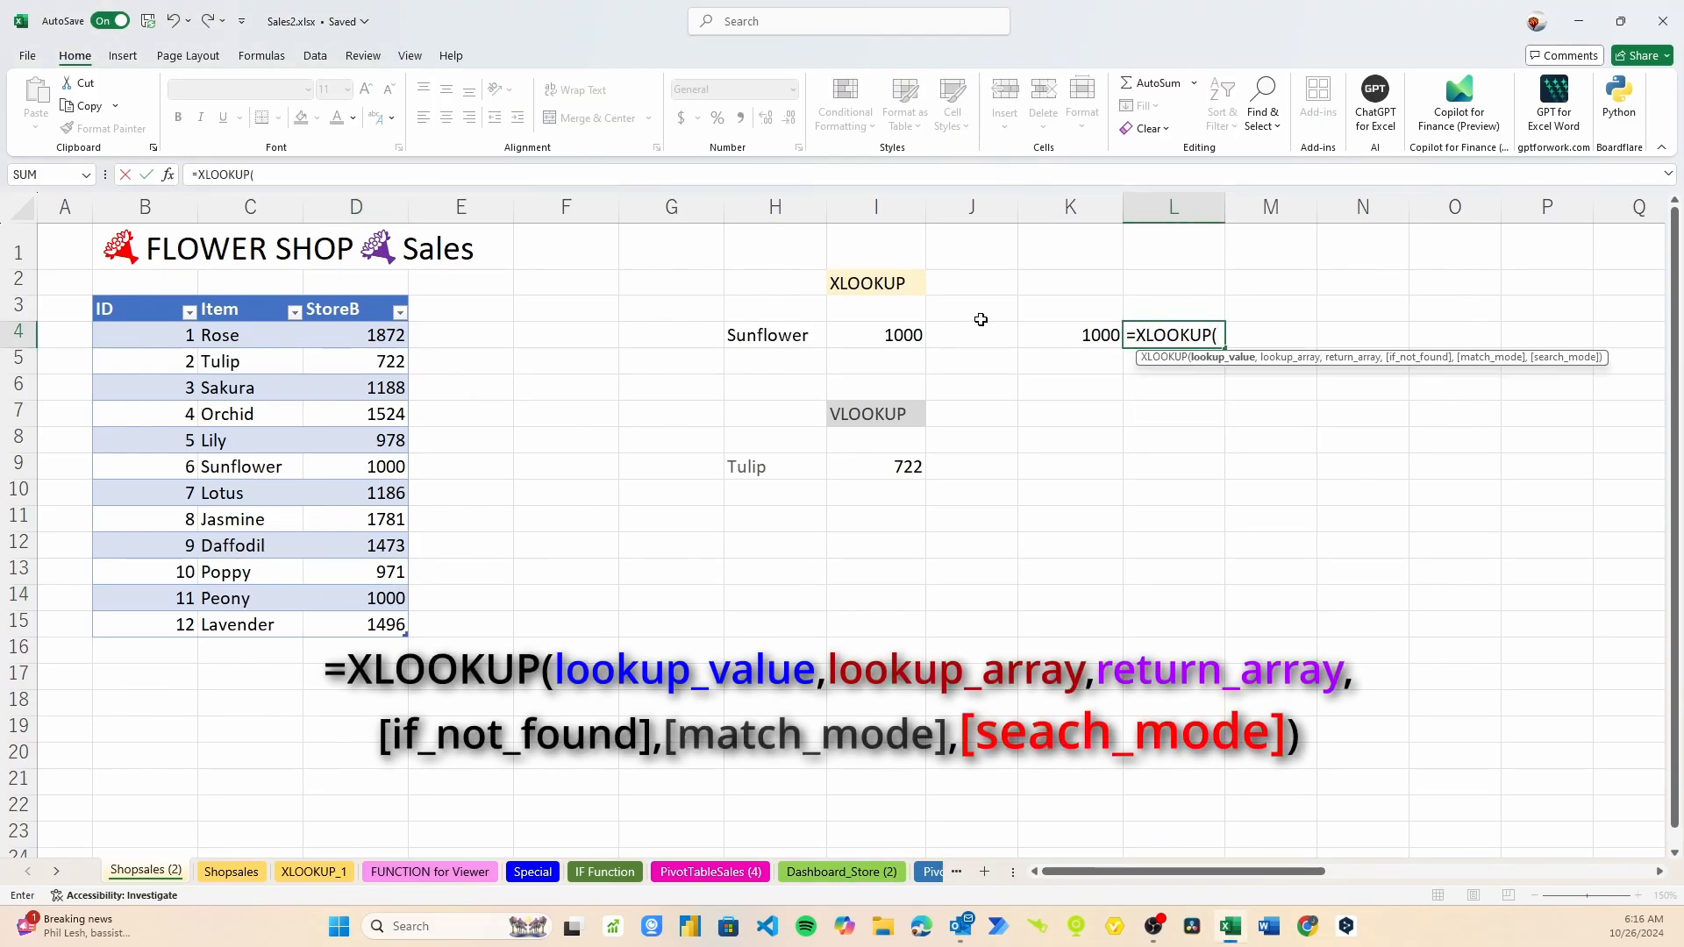
pyautogui.click(1058, 335)
pyautogui.write(',')
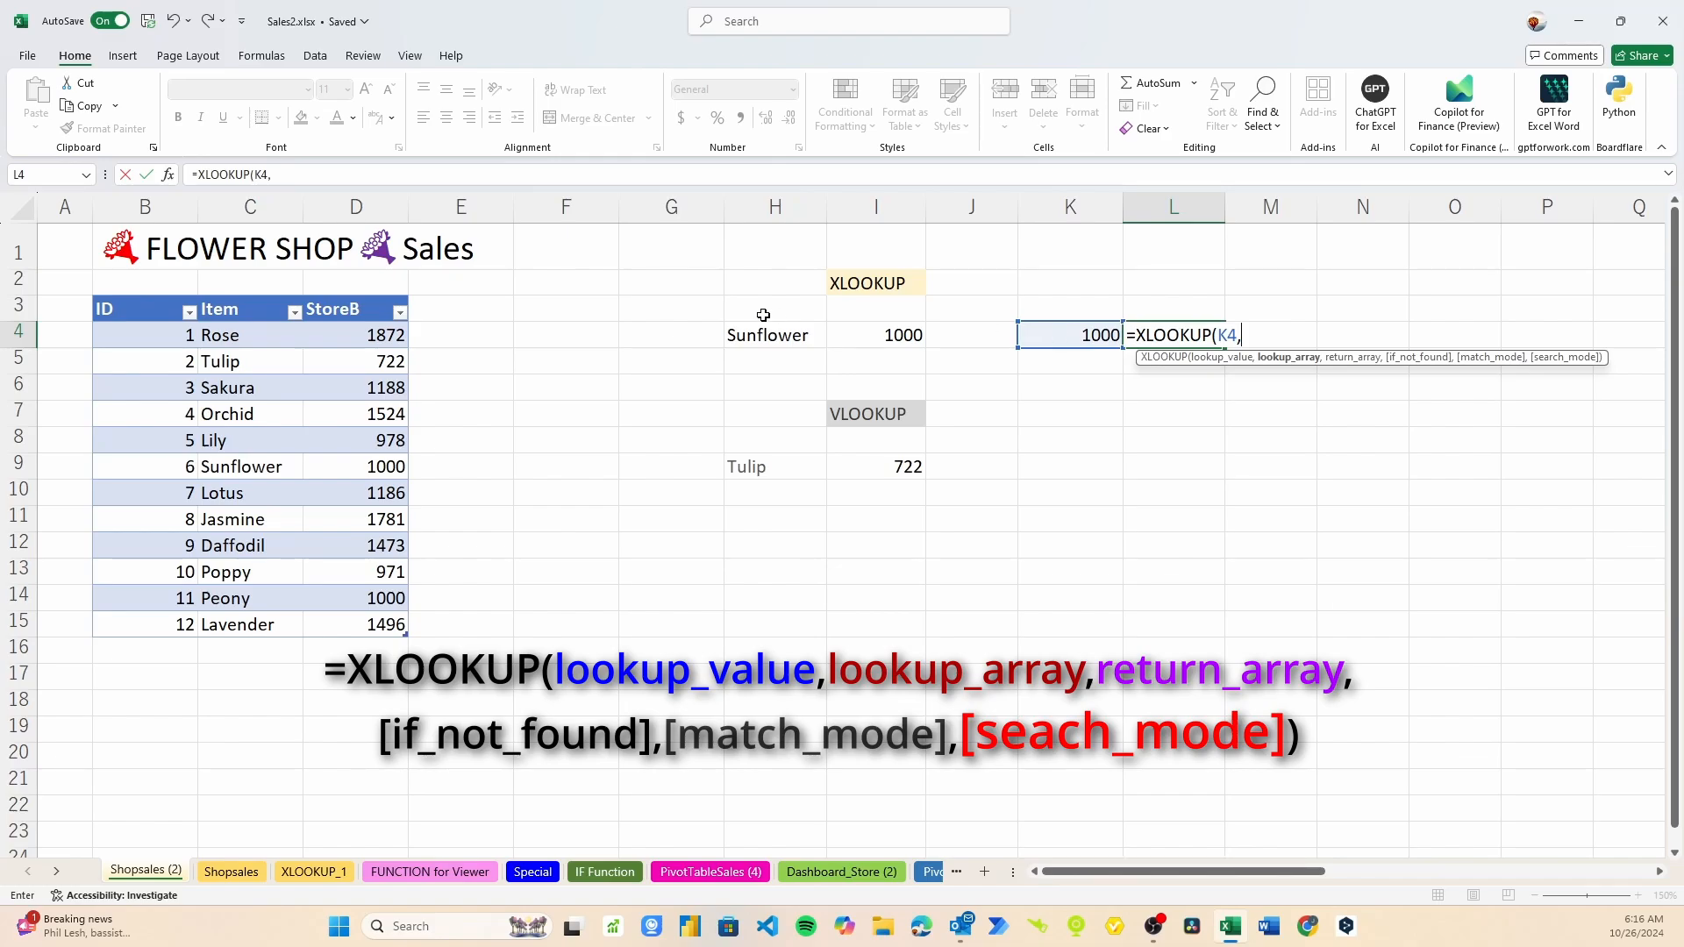
pyautogui.click(366, 291)
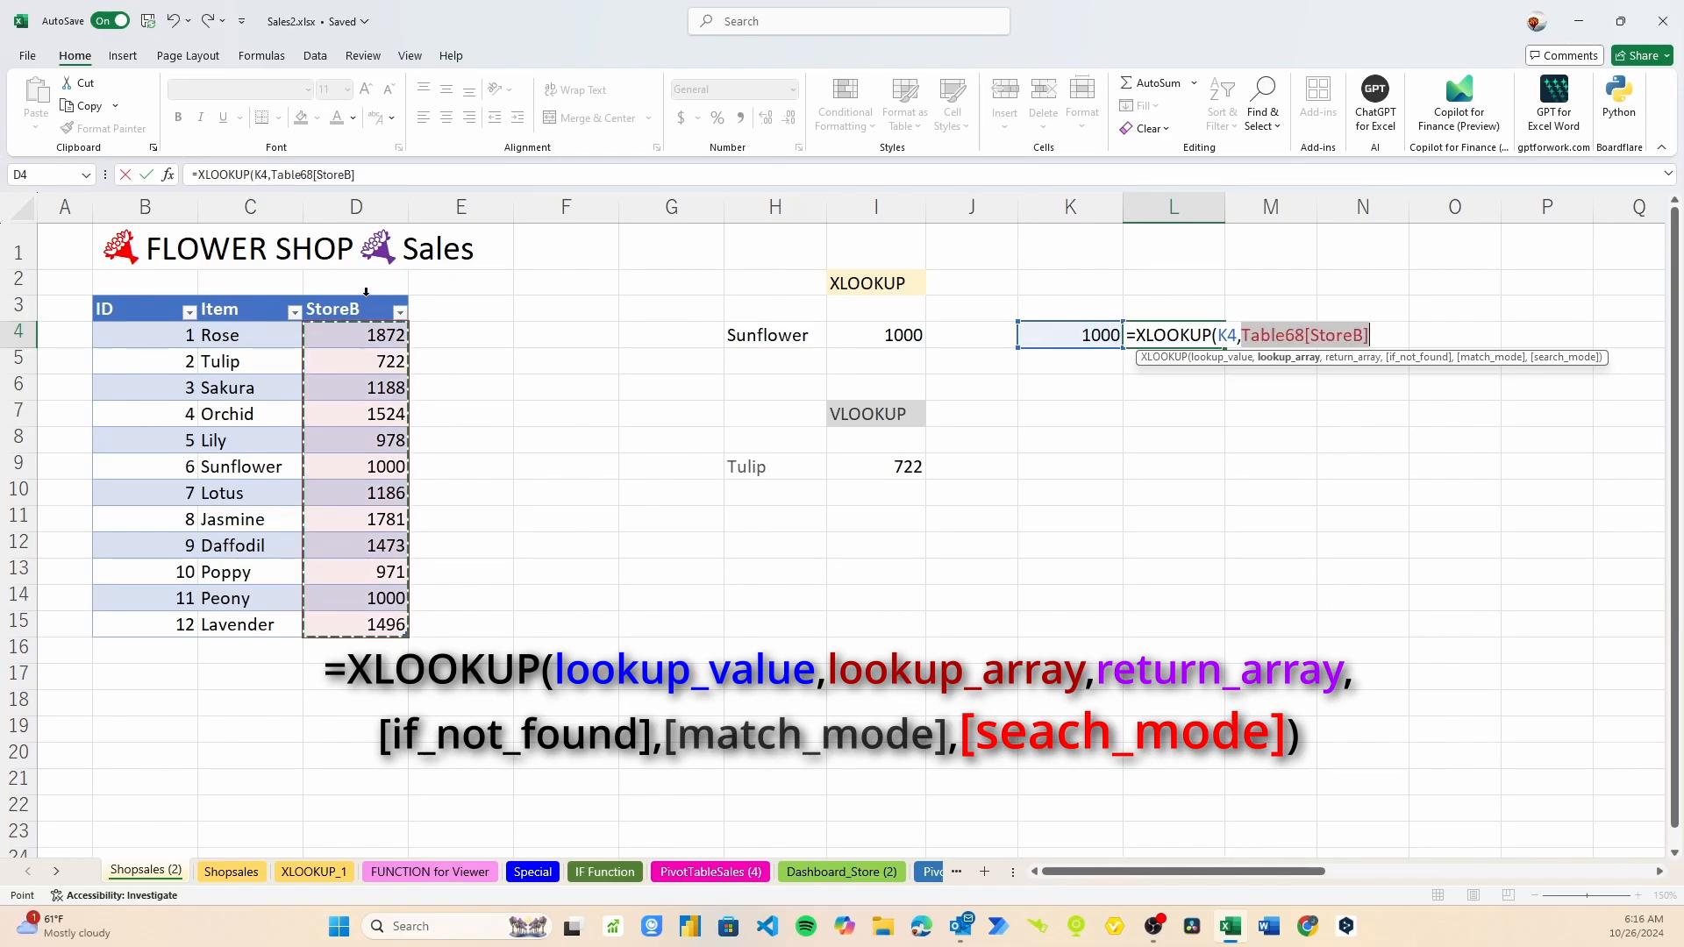
pyautogui.write(',')
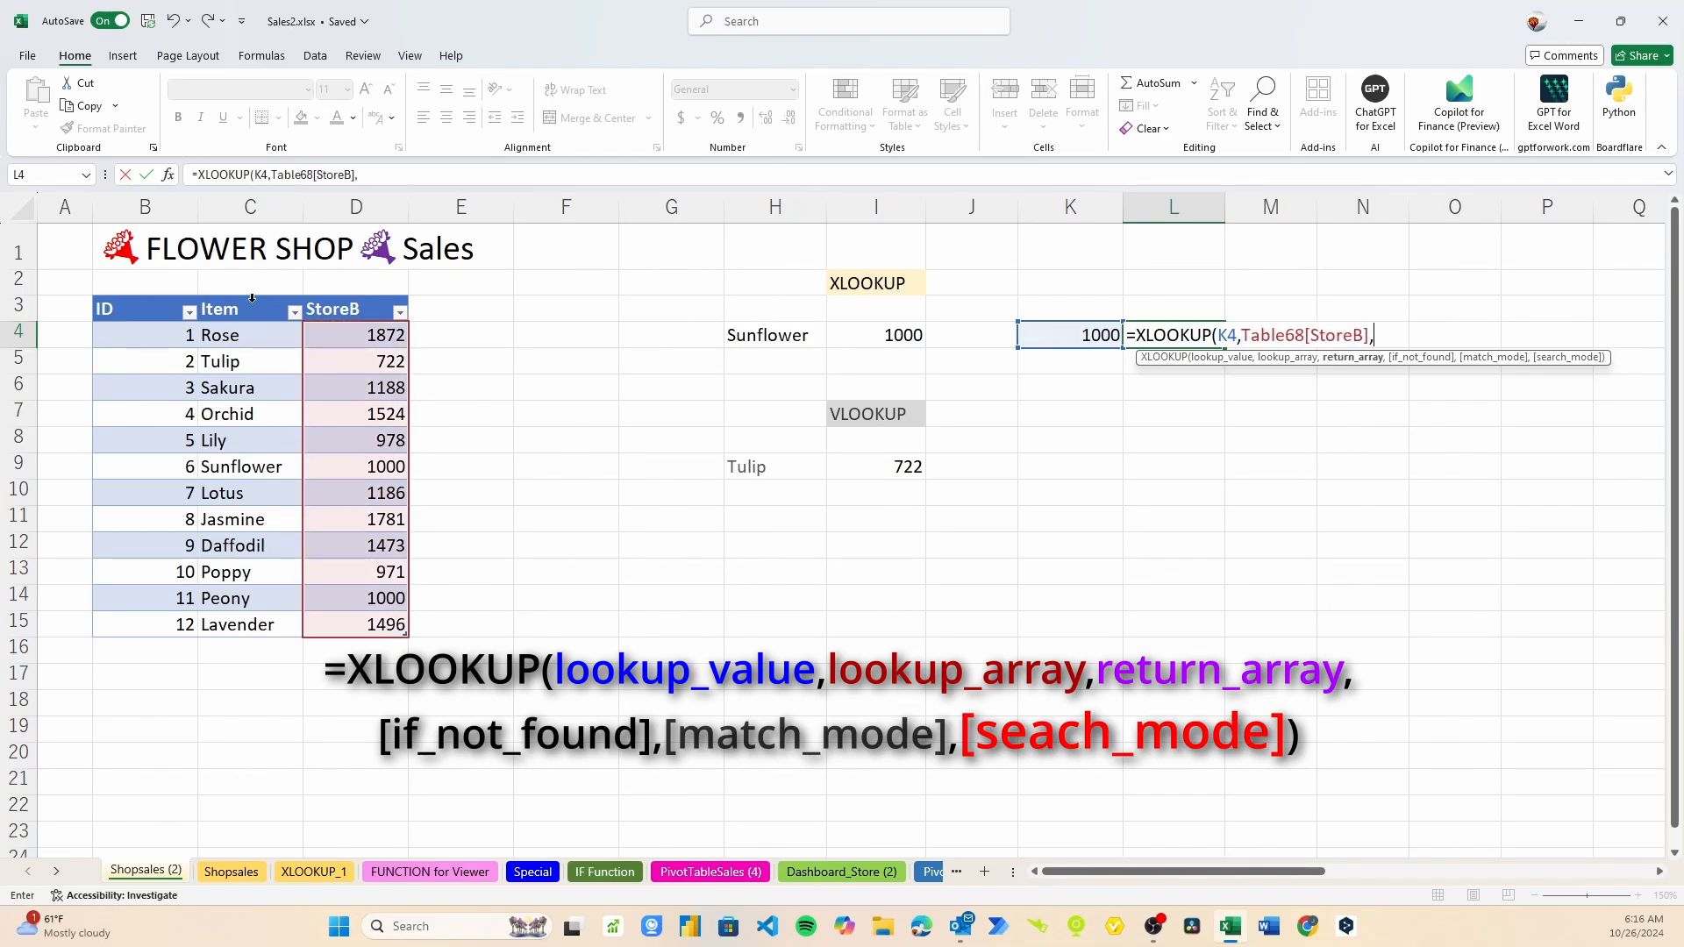
pyautogui.click(247, 292)
pyautogui.write(',')
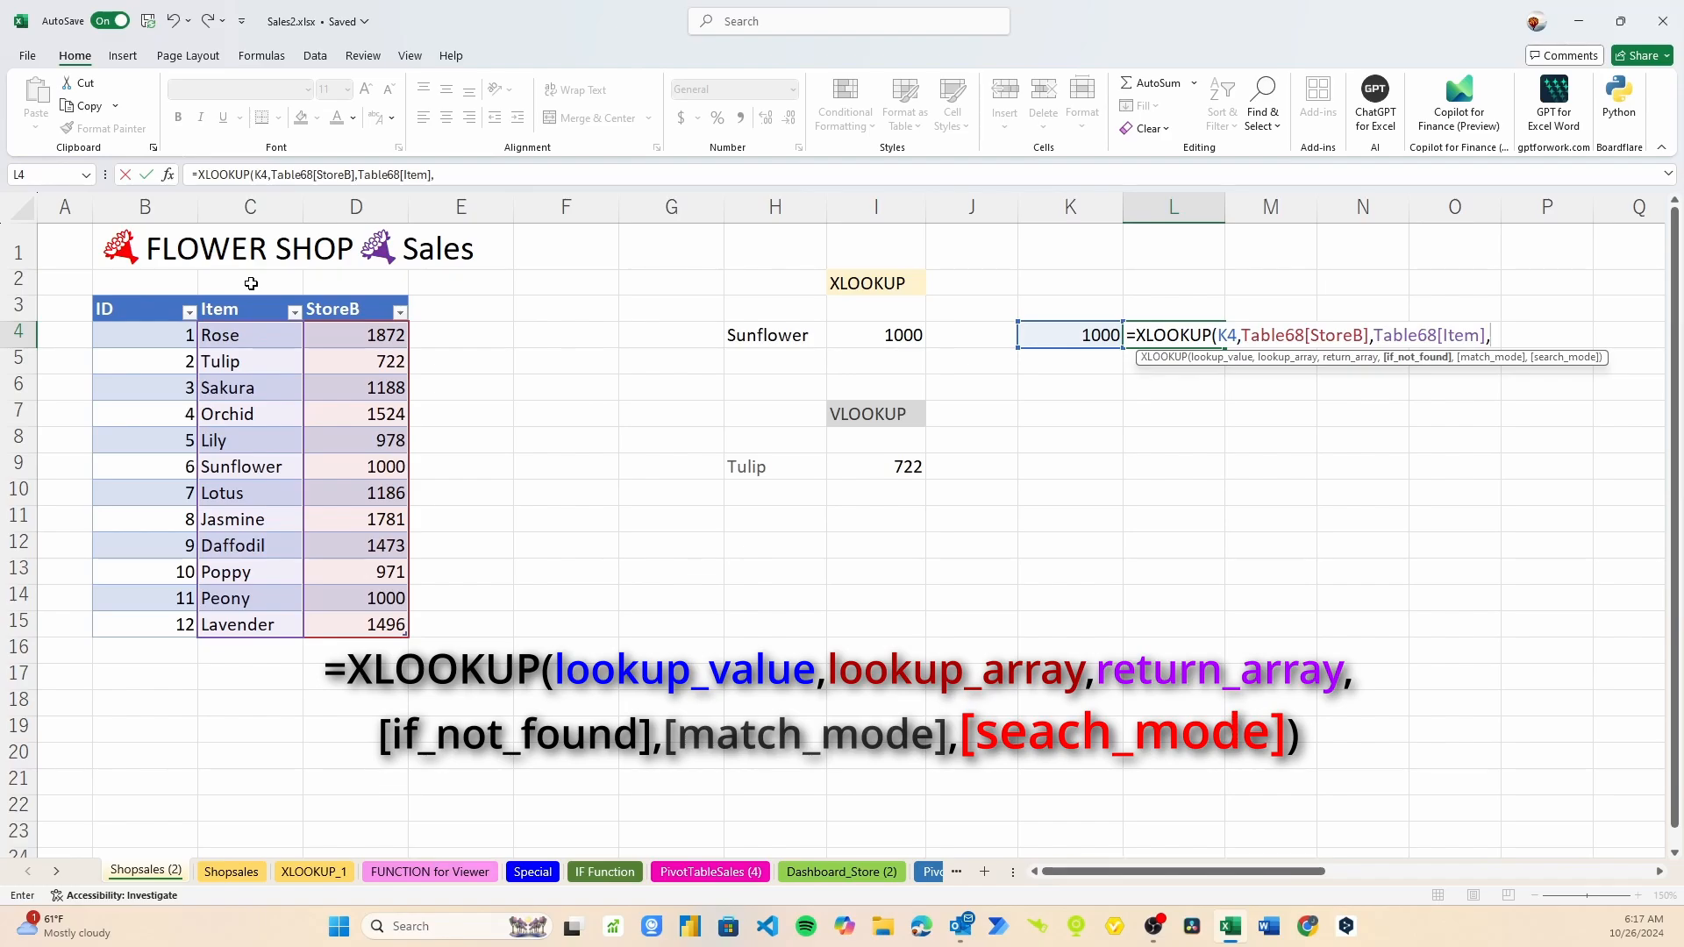
# Step: Complete the XLOOKUP in L4 with "" as if_not_found, match_mode 0 and search_mode -1 for a last-to-first search
pyautogui.write('""')
pyautogui.write(',')
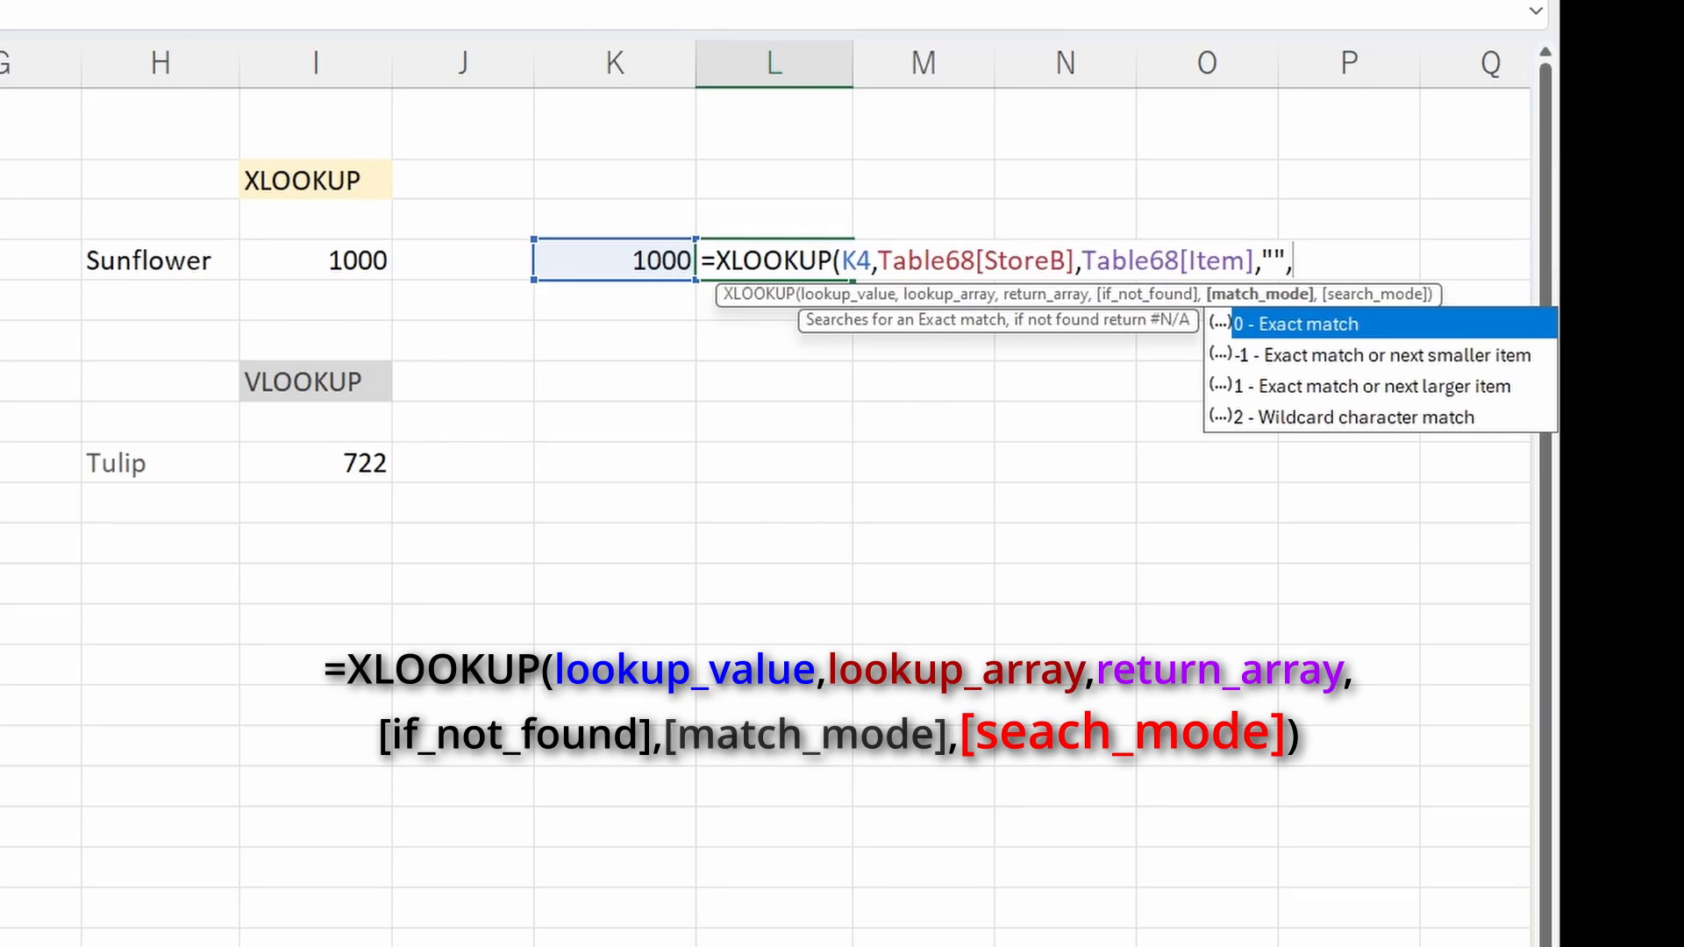
pyautogui.write('0,')
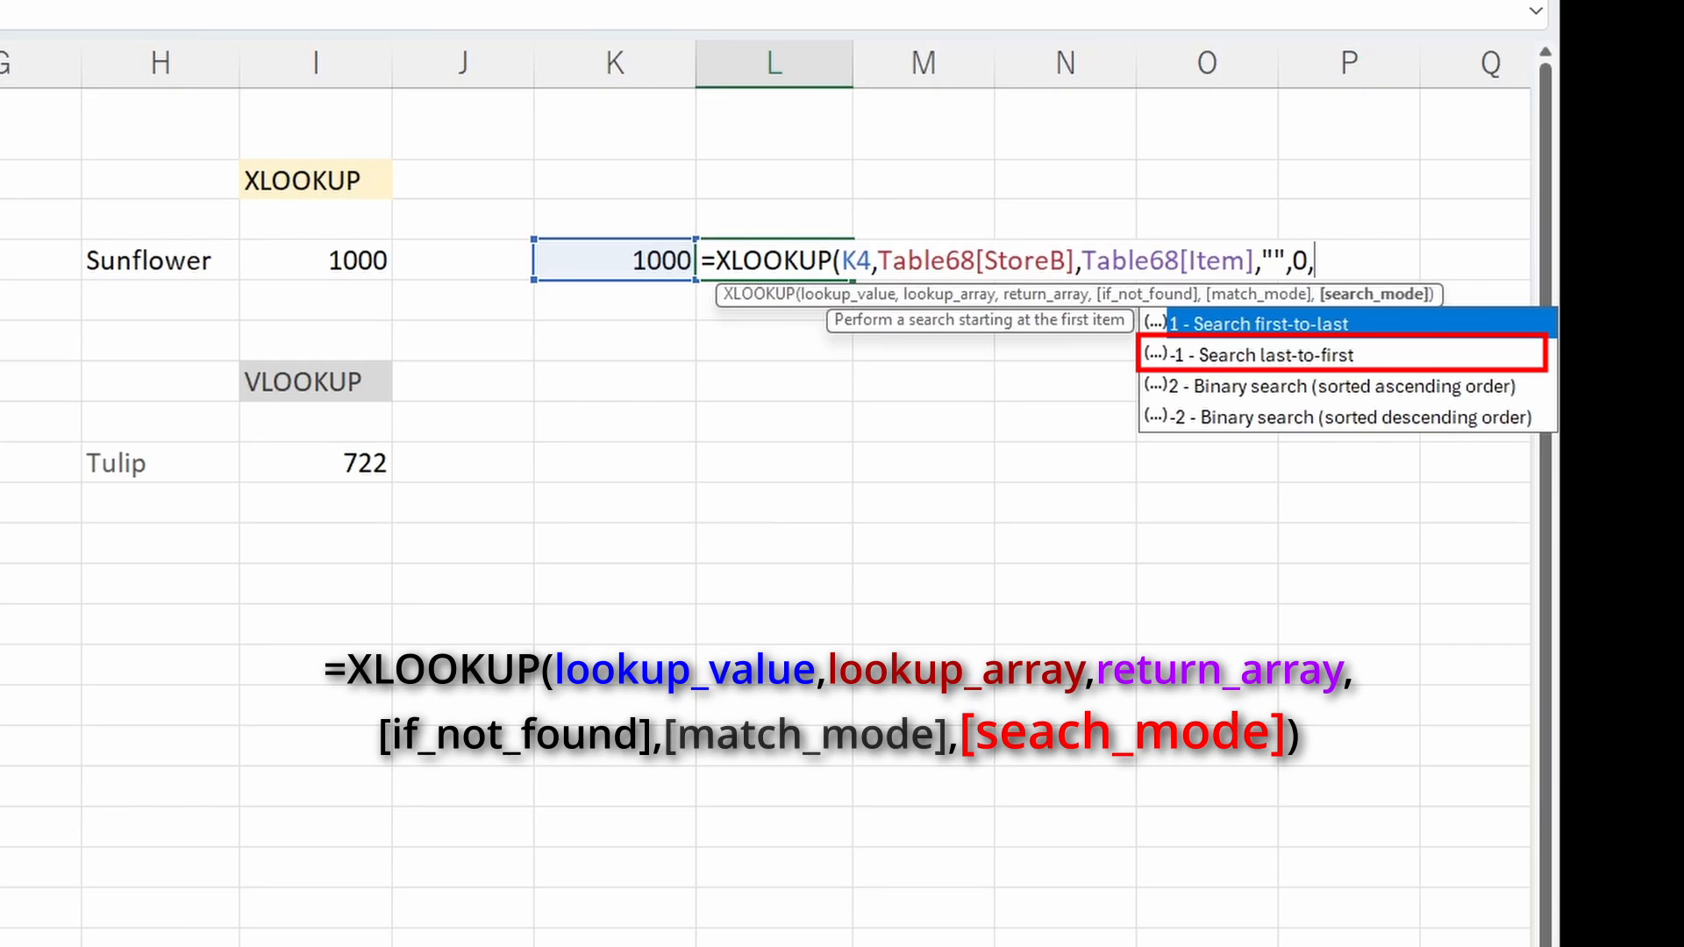
pyautogui.write('-1')
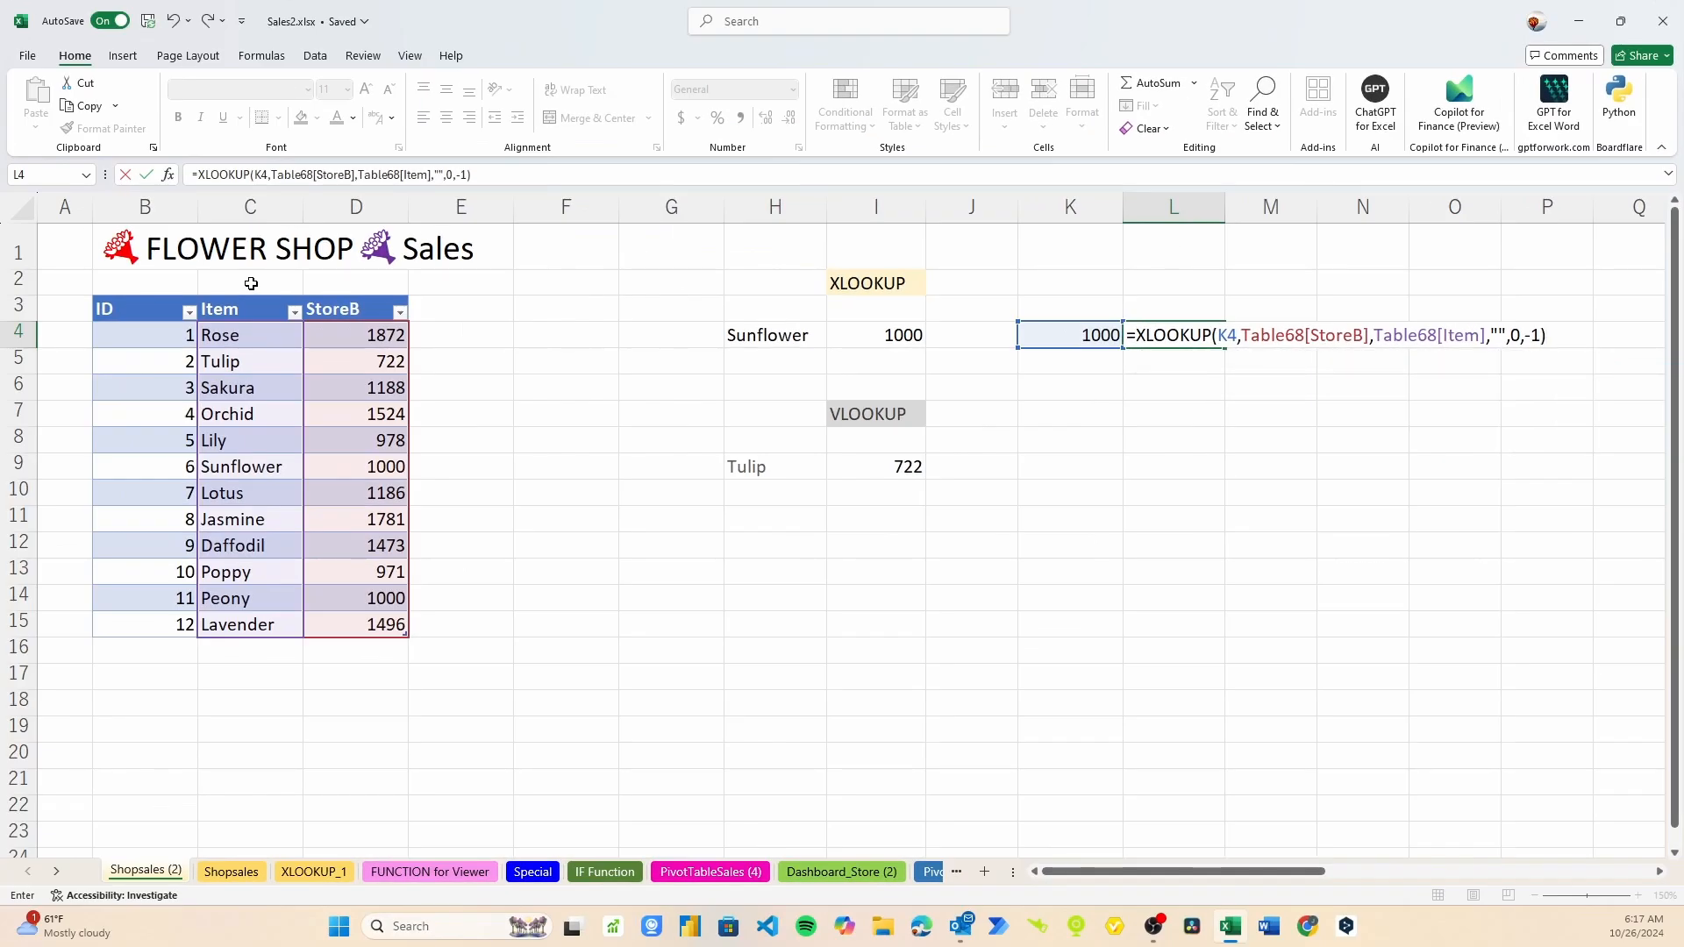
pyautogui.press('Return')
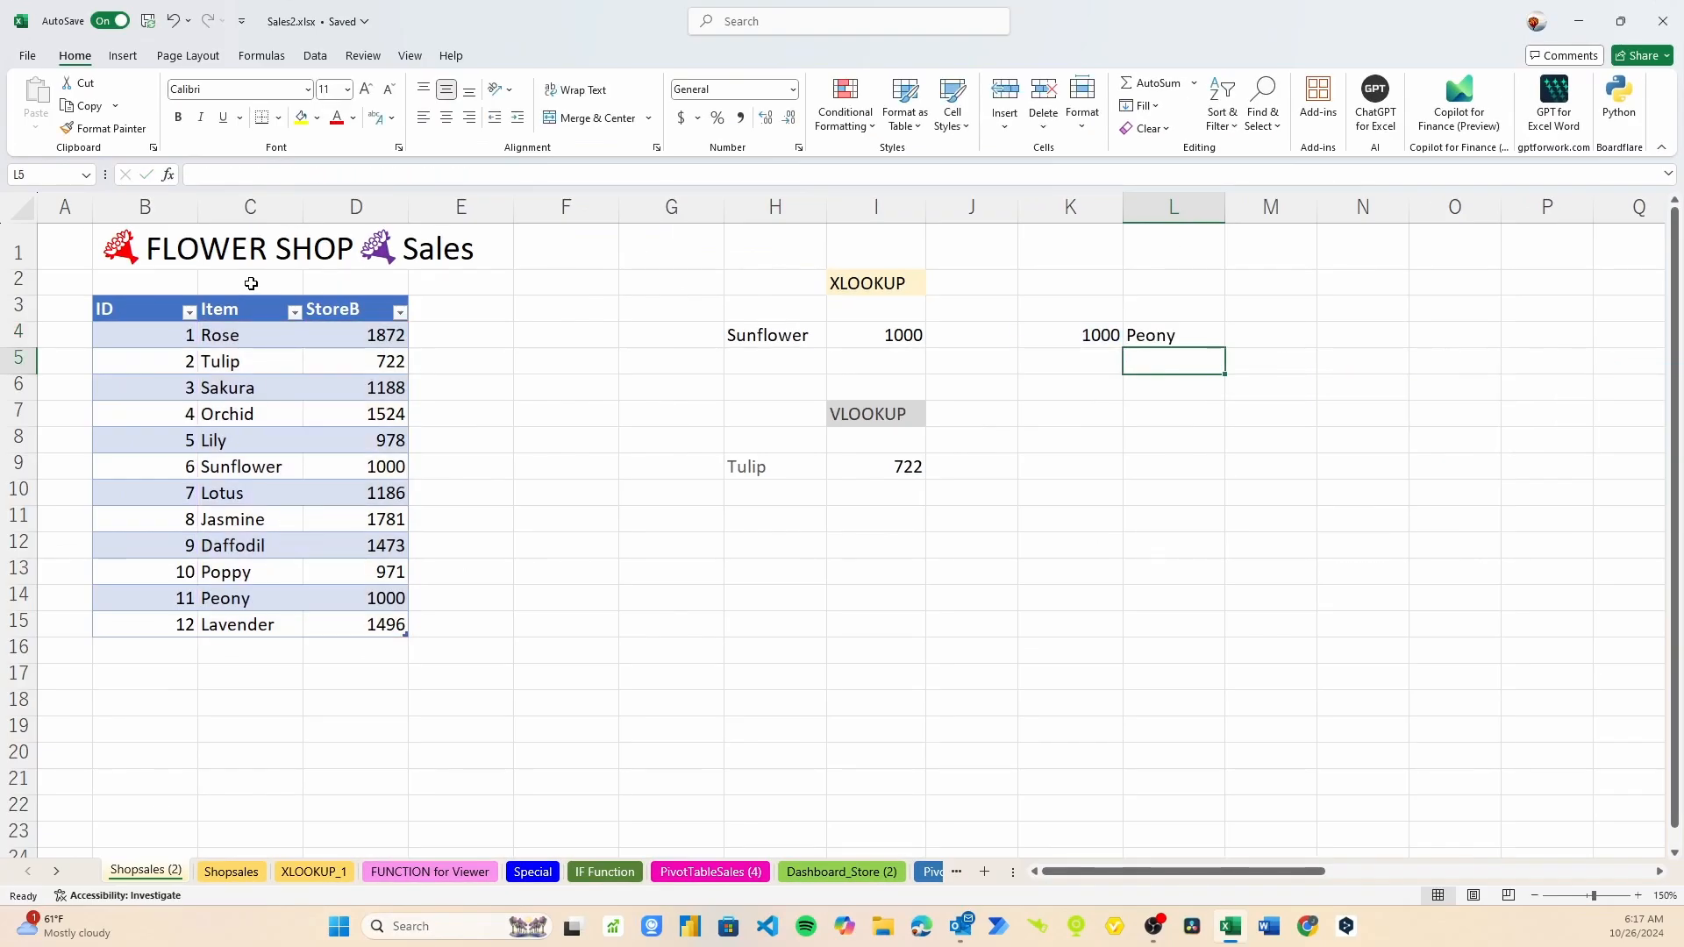
pyautogui.click(365, 598)
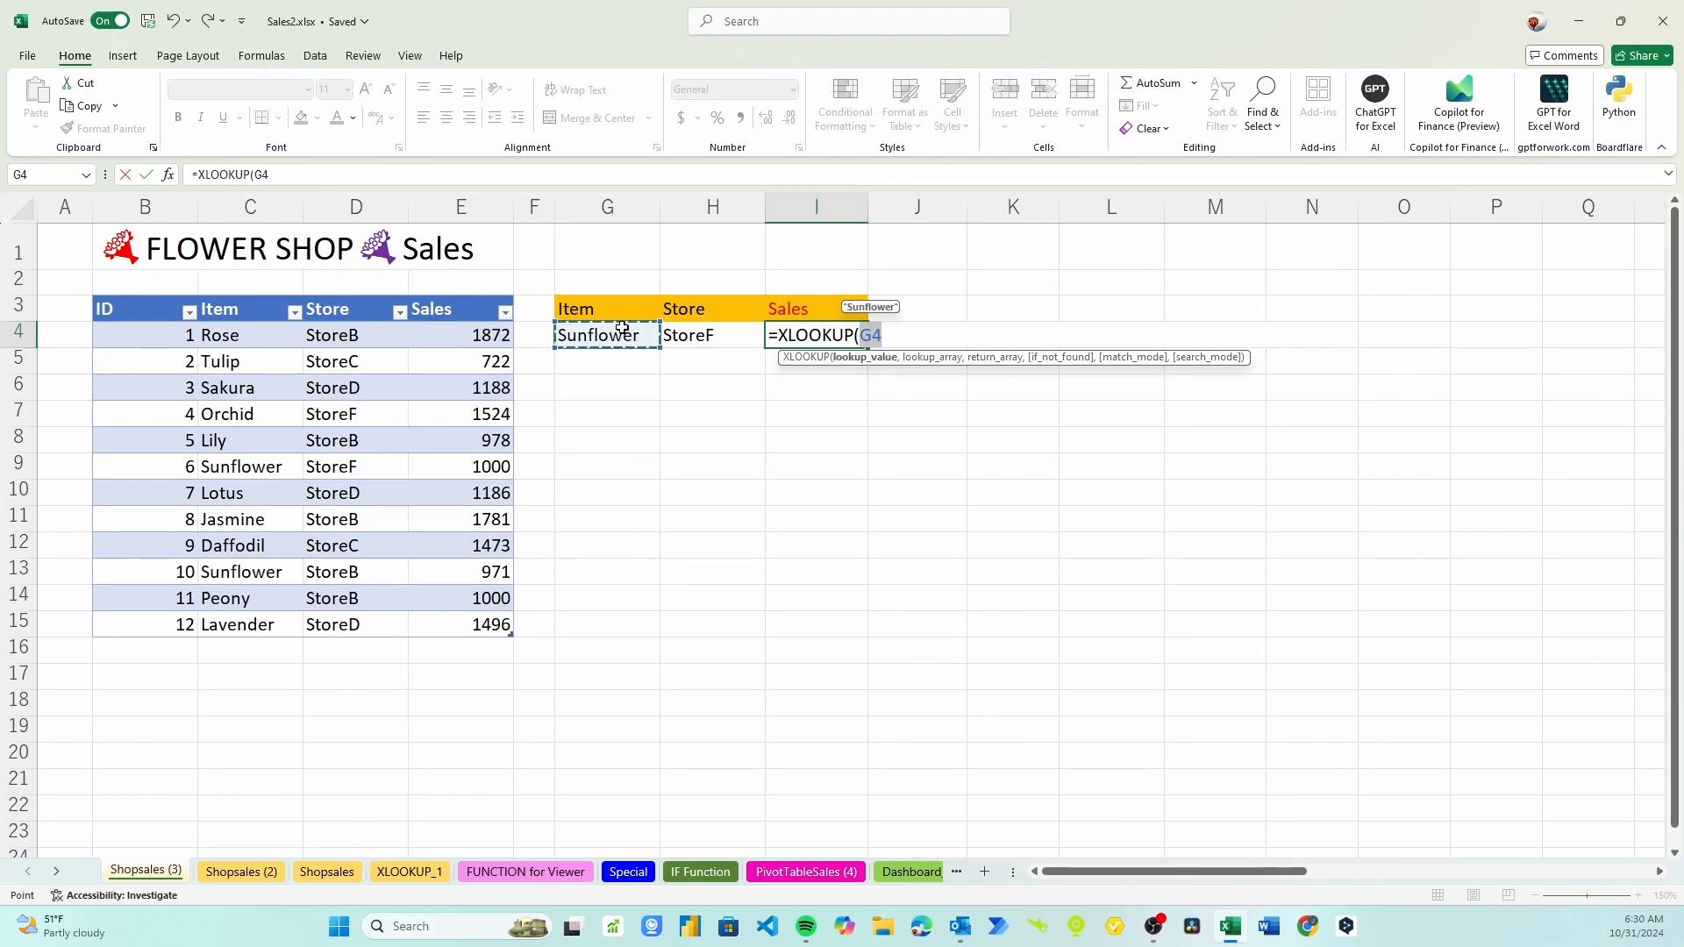
# Step: In I4's XLOOKUP formula, join H4 to the lookup value G4 with & and use the Item and Store columns joined with & as lookup_array
pyautogui.write('&')
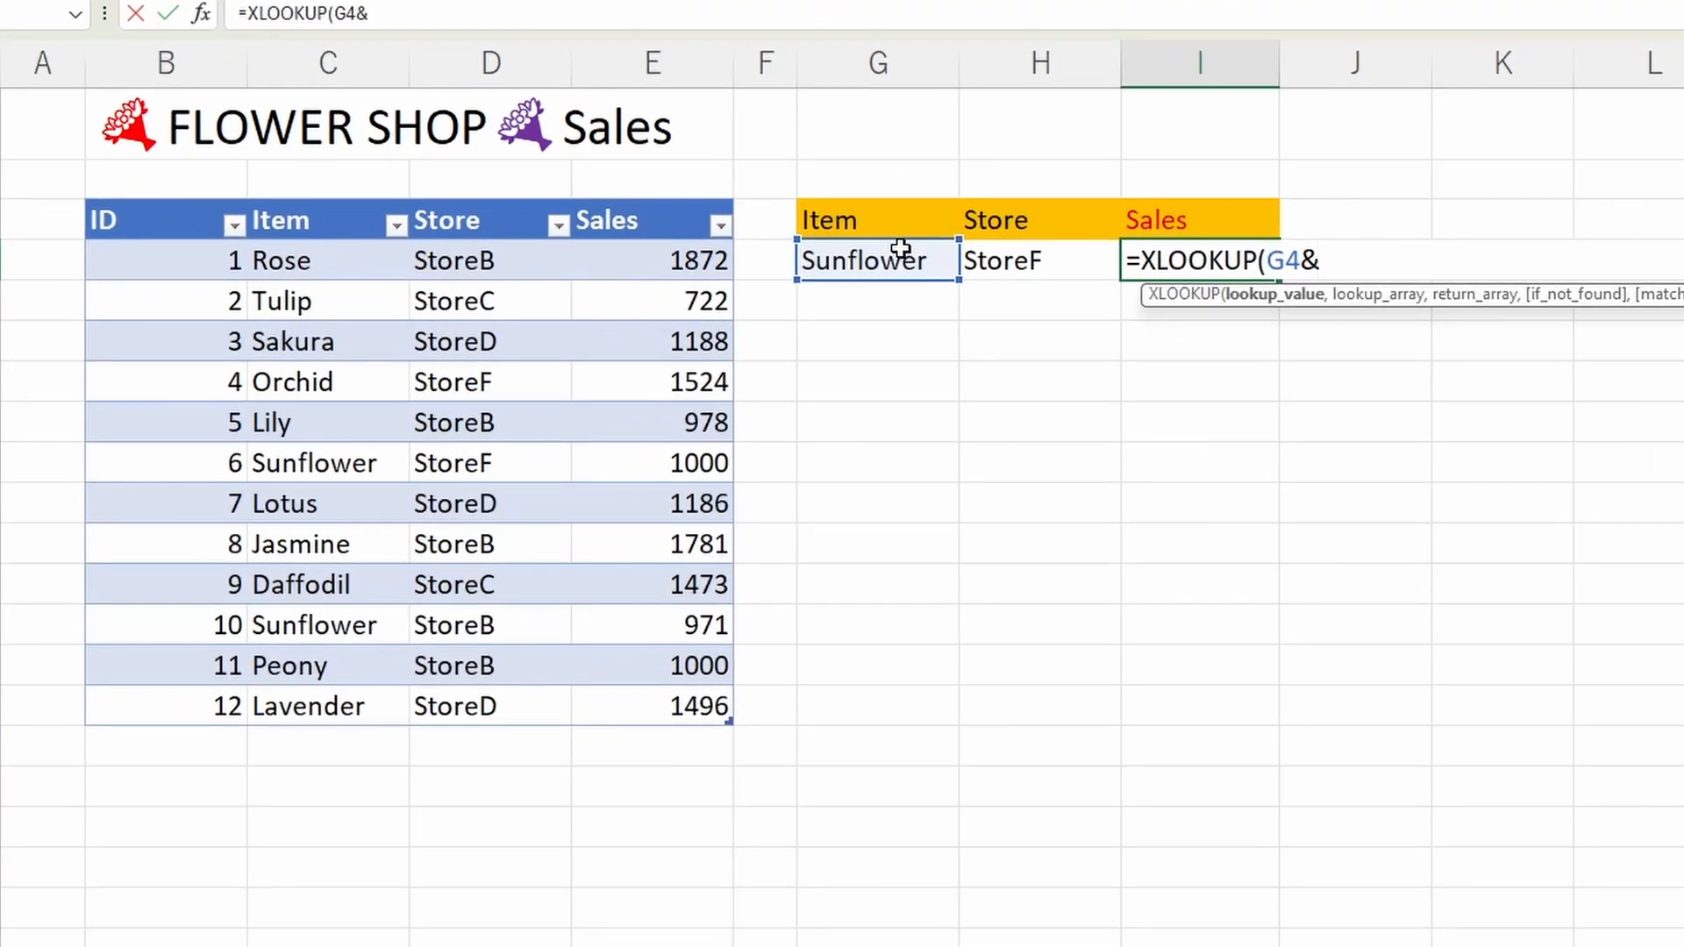
pyautogui.click(984, 265)
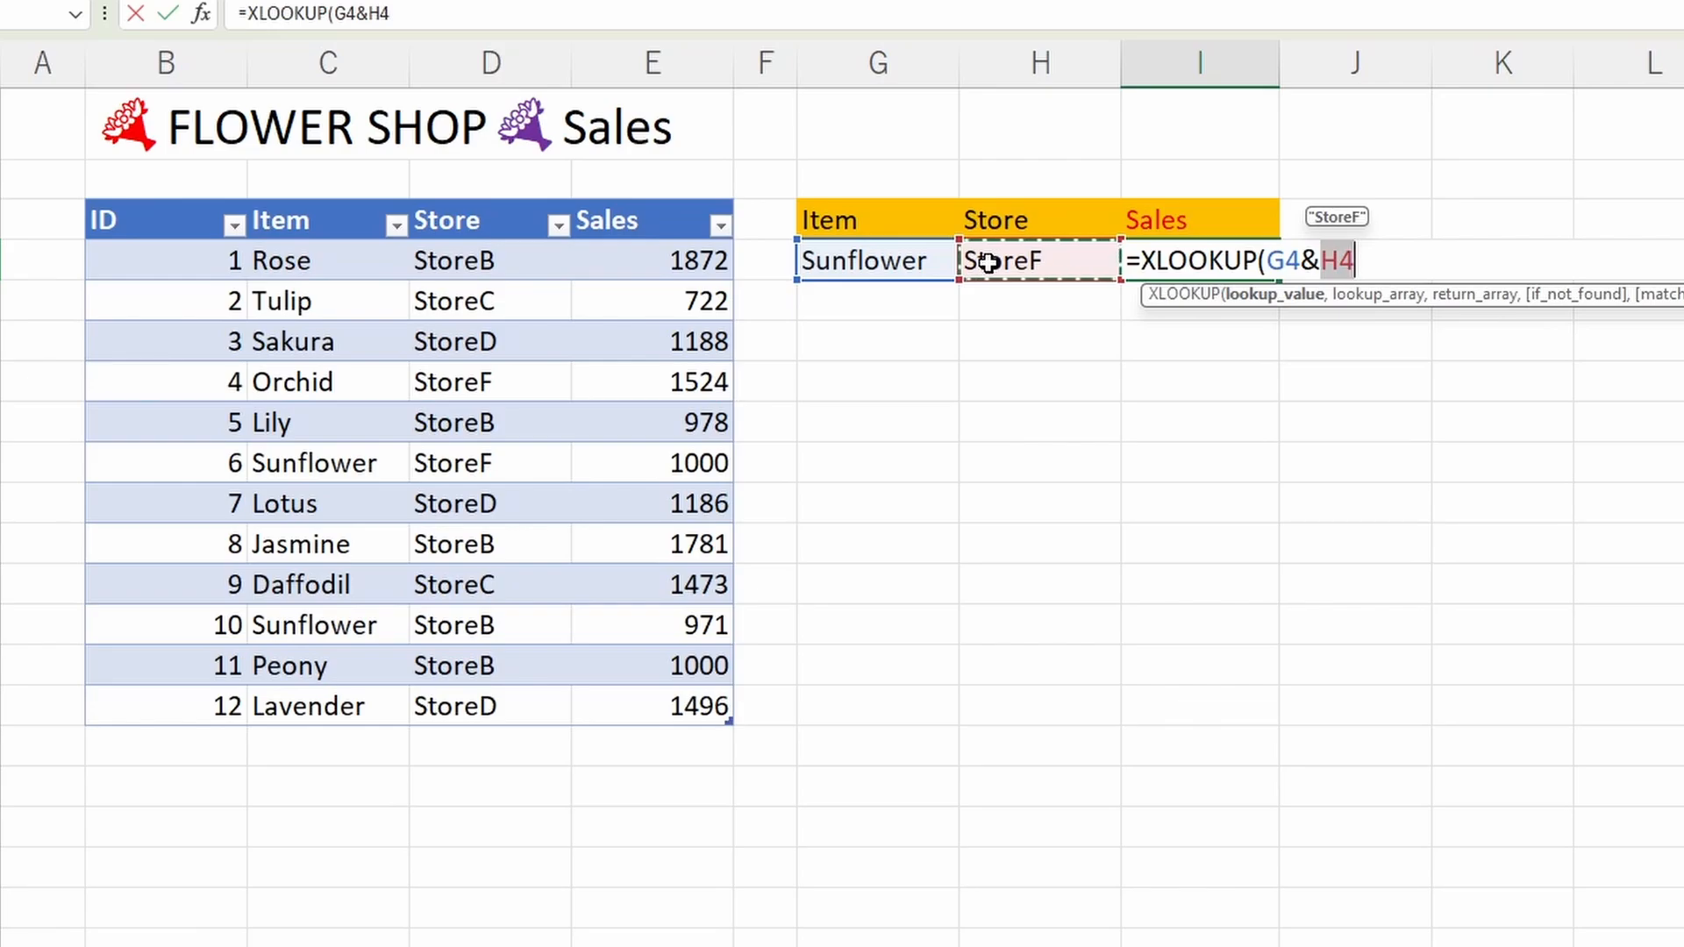
pyautogui.write(',')
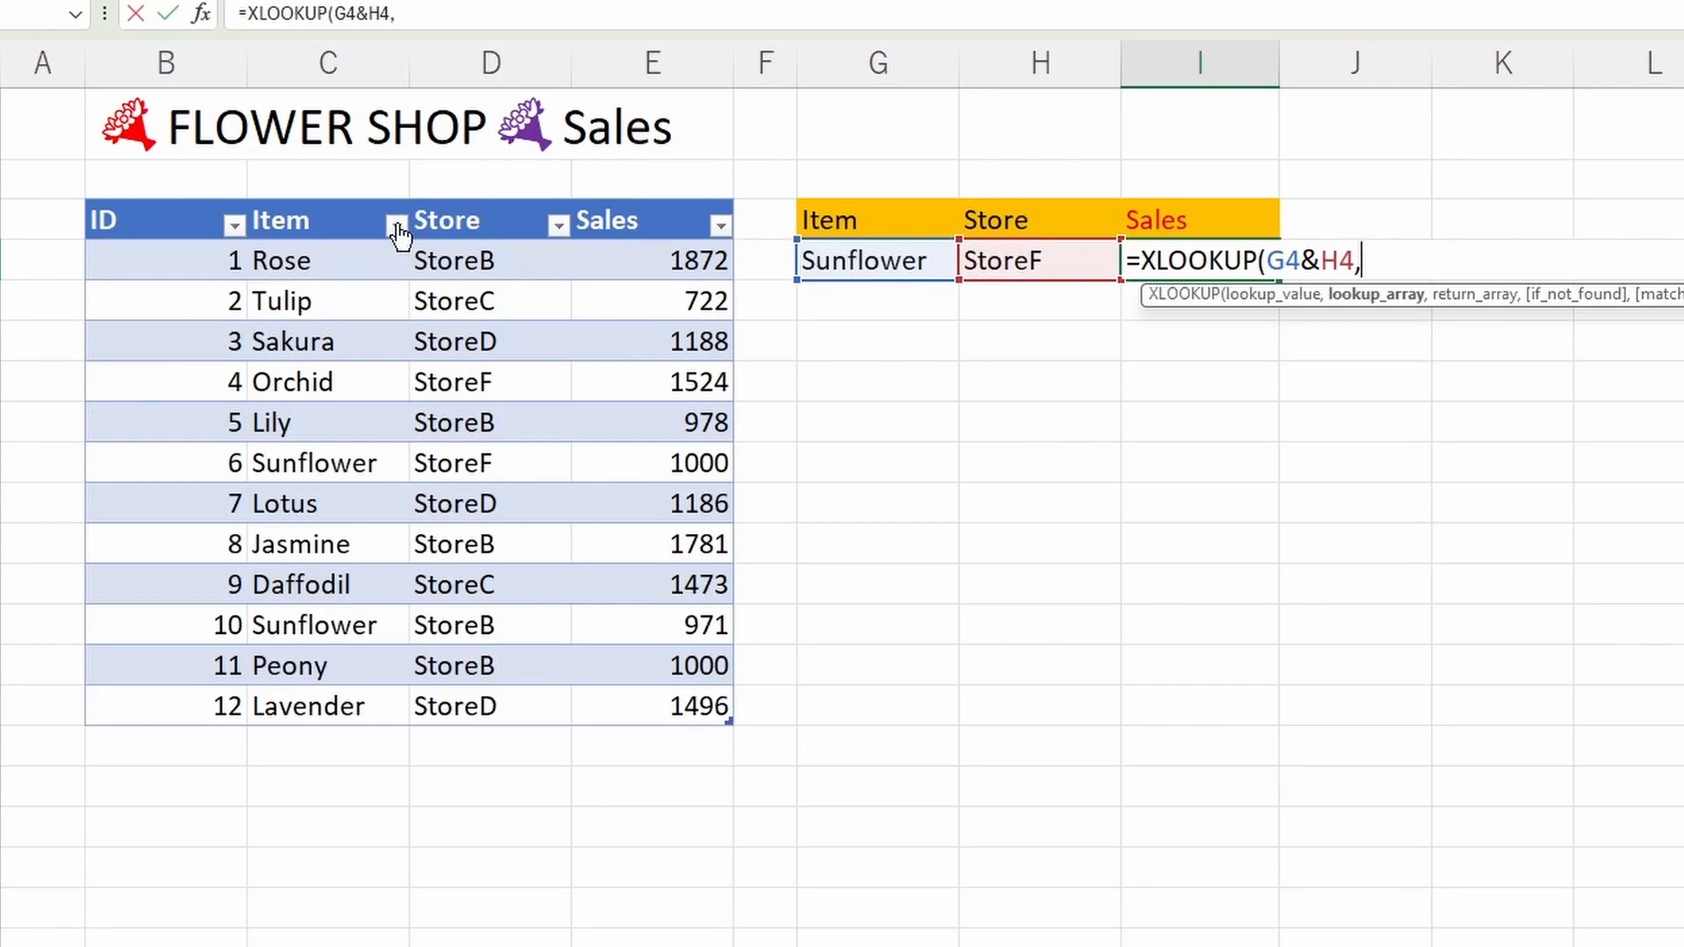
pyautogui.click(333, 195)
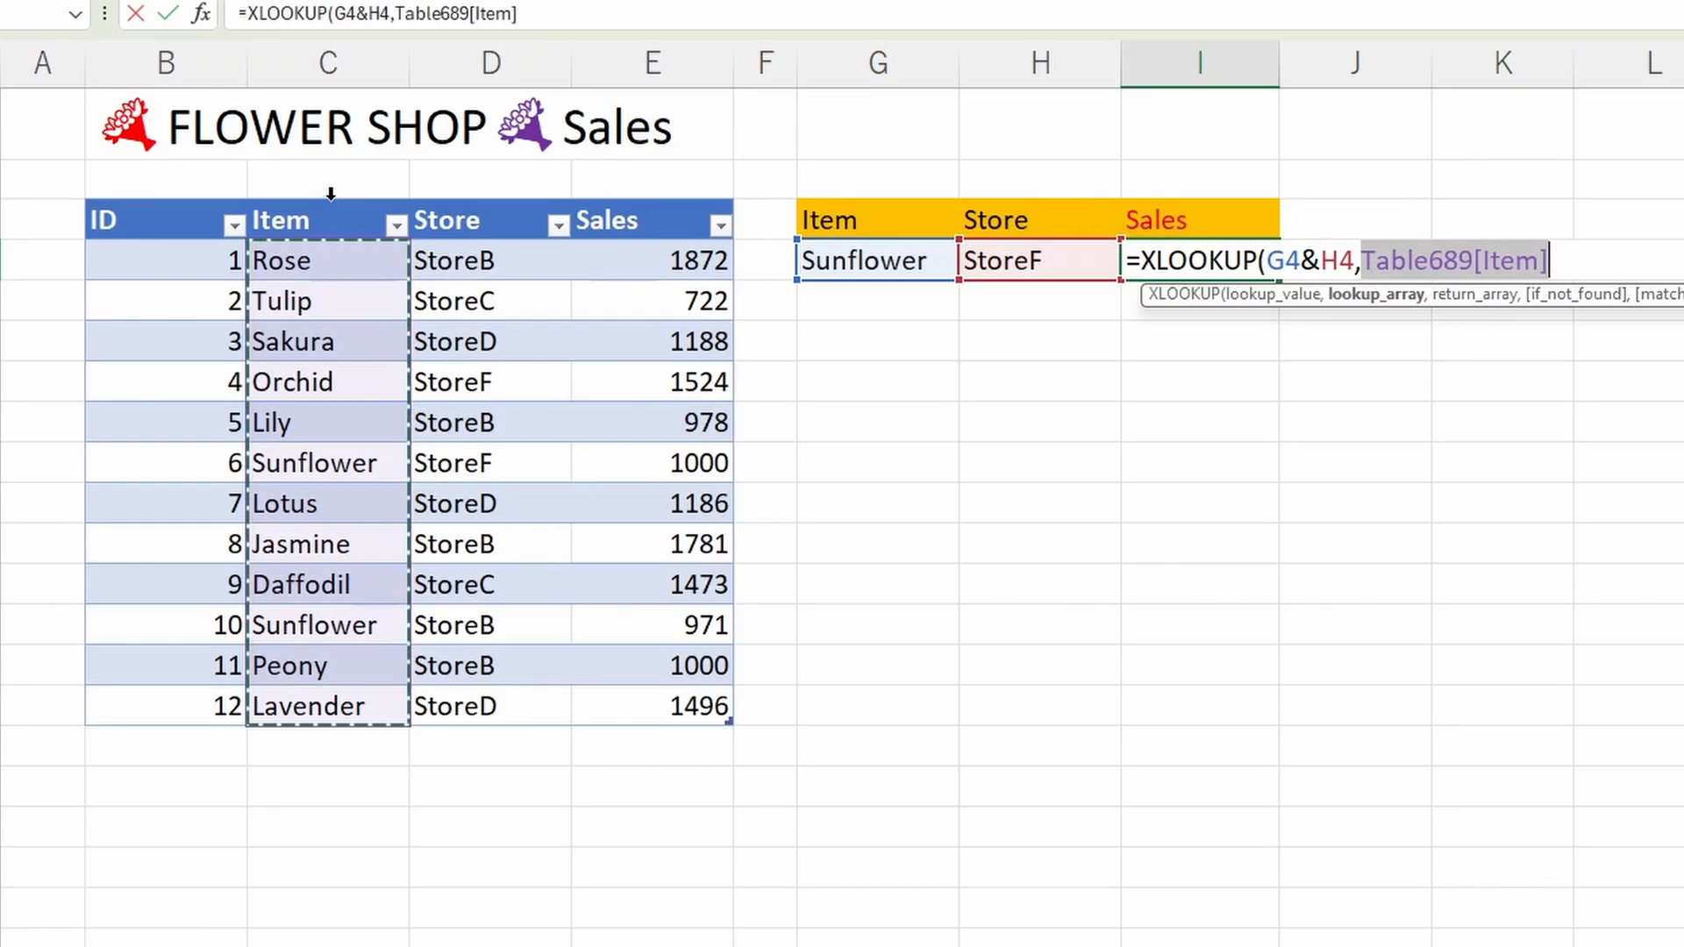
pyautogui.write('&')
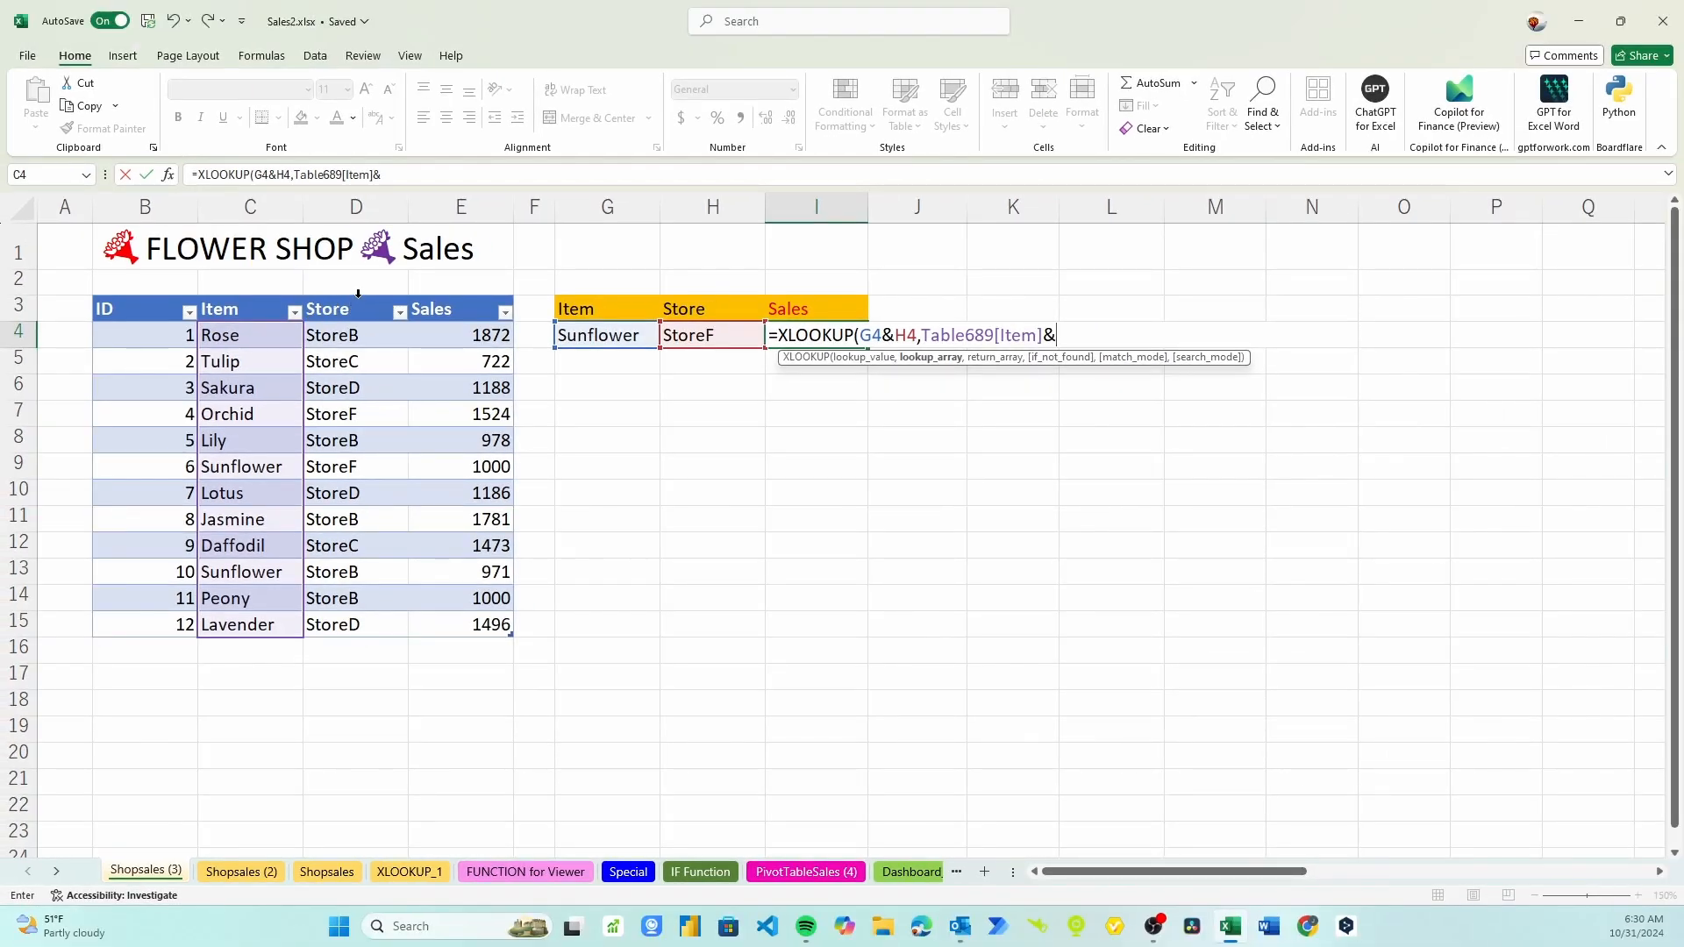
pyautogui.click(358, 294)
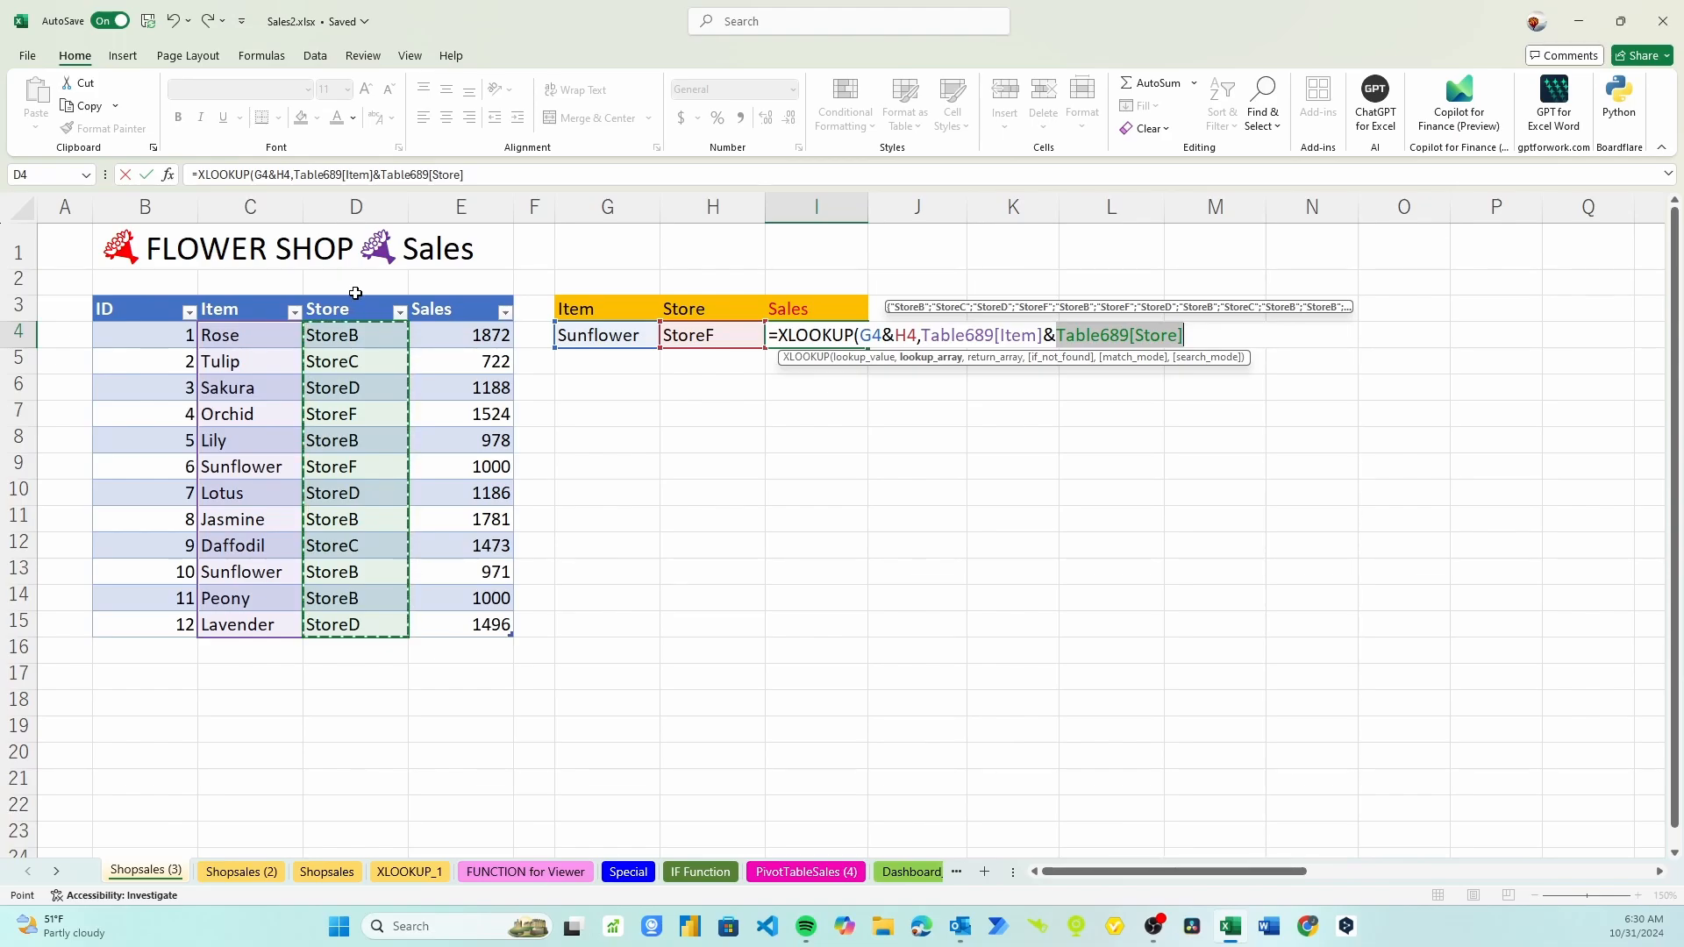
pyautogui.write(',')
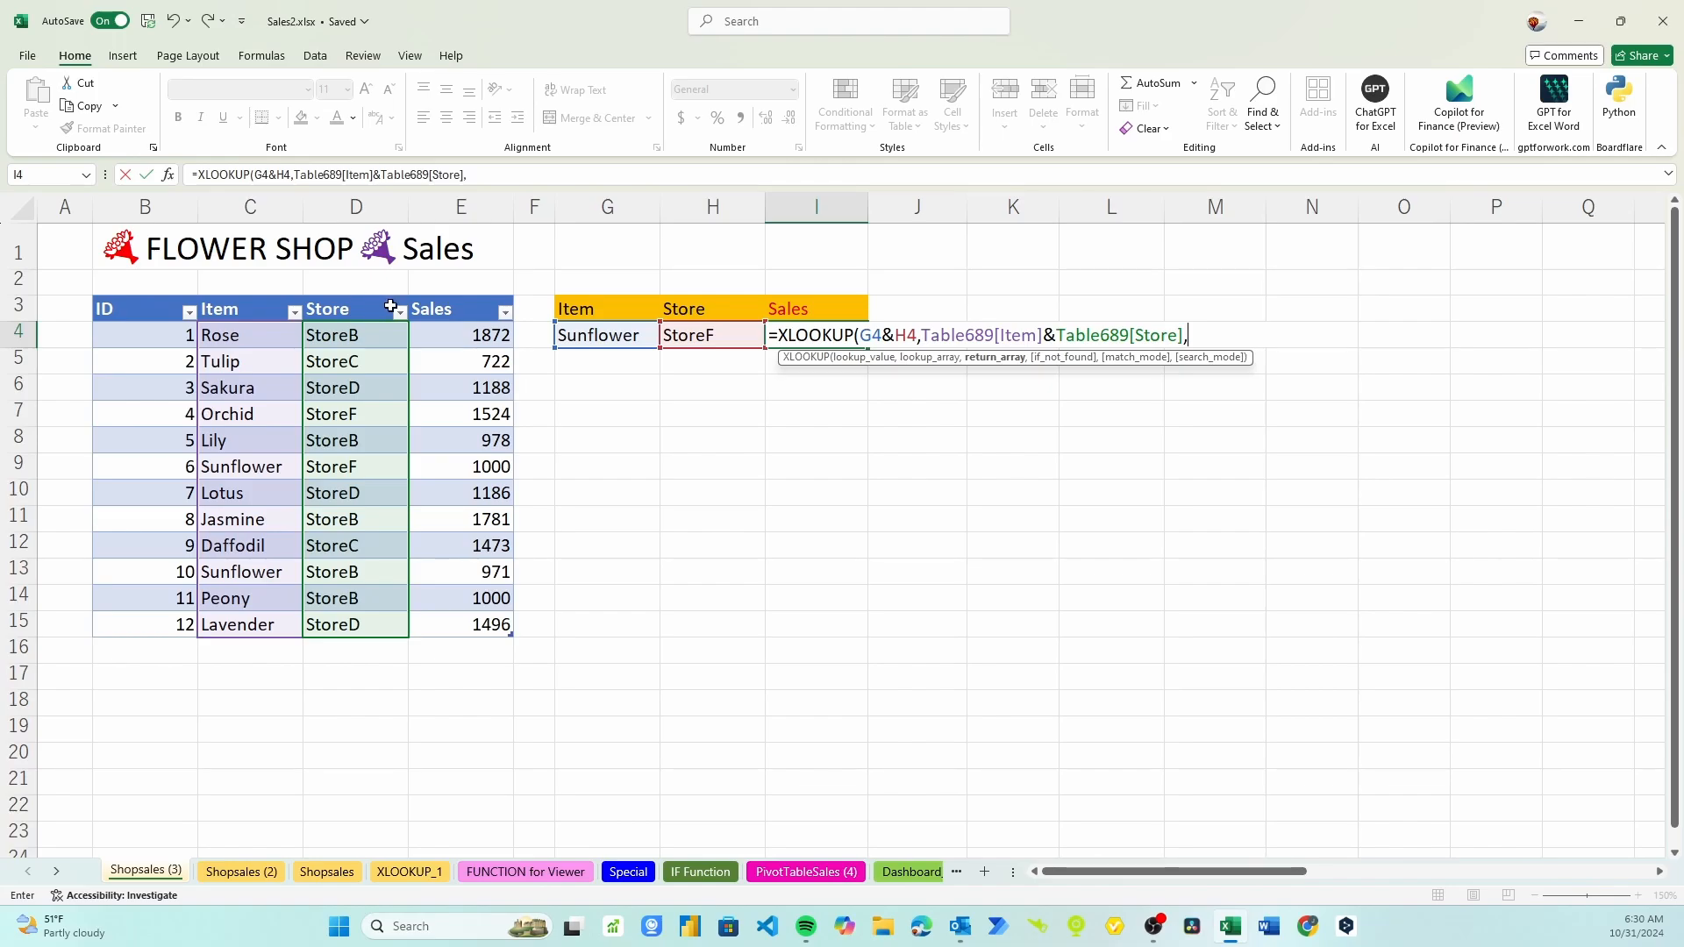
# Step: Complete the XLOOKUP in I4 with the Sales column as return_array and check it against the Sunflower StoreF row, C9:E9
pyautogui.click(458, 292)
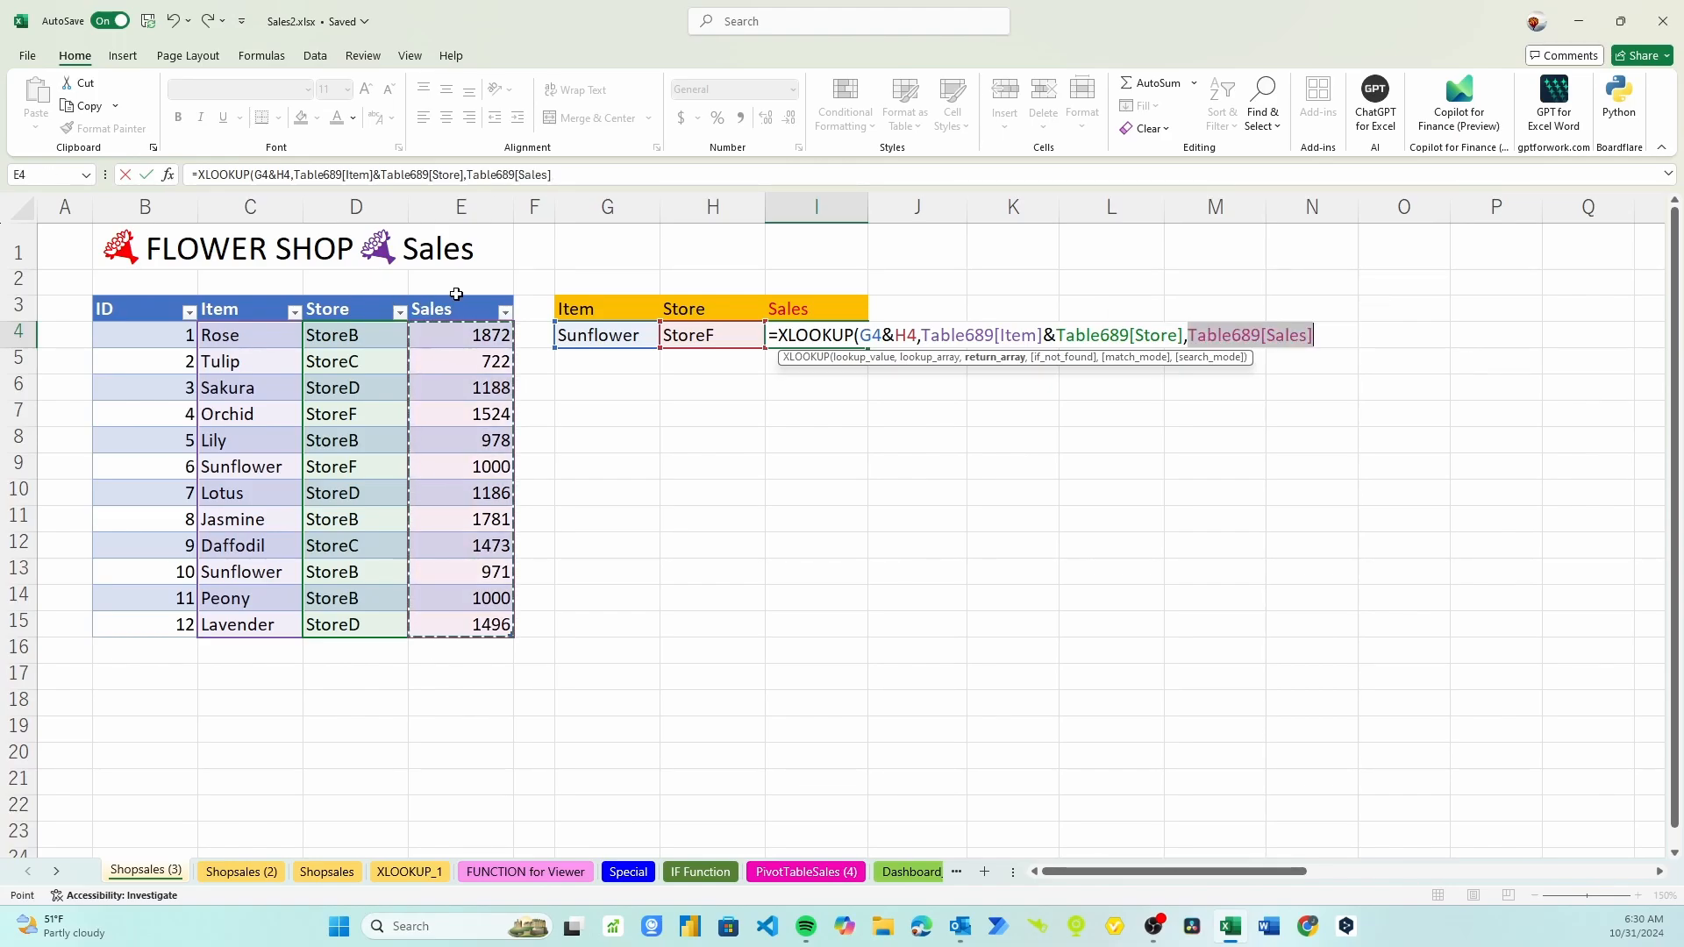
pyautogui.press('Return')
pyautogui.moveTo(241, 466); pyautogui.dragTo(436, 470)
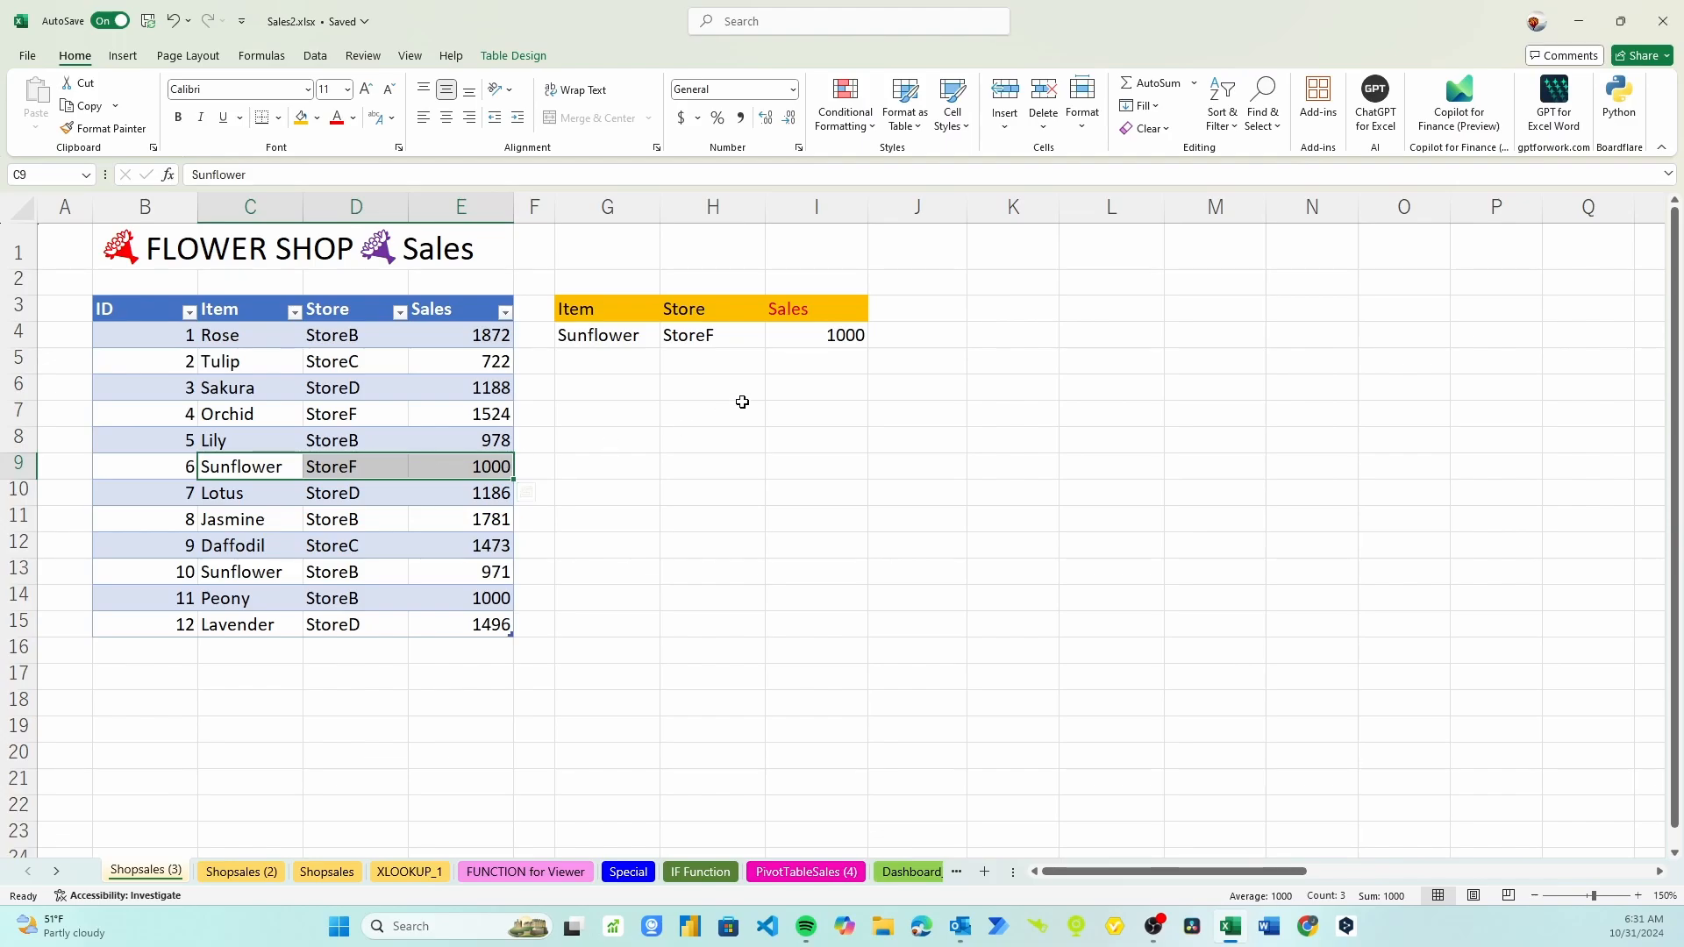
pyautogui.keyDown('ctrl'); pyautogui.click(836, 336); pyautogui.keyUp('ctrl')
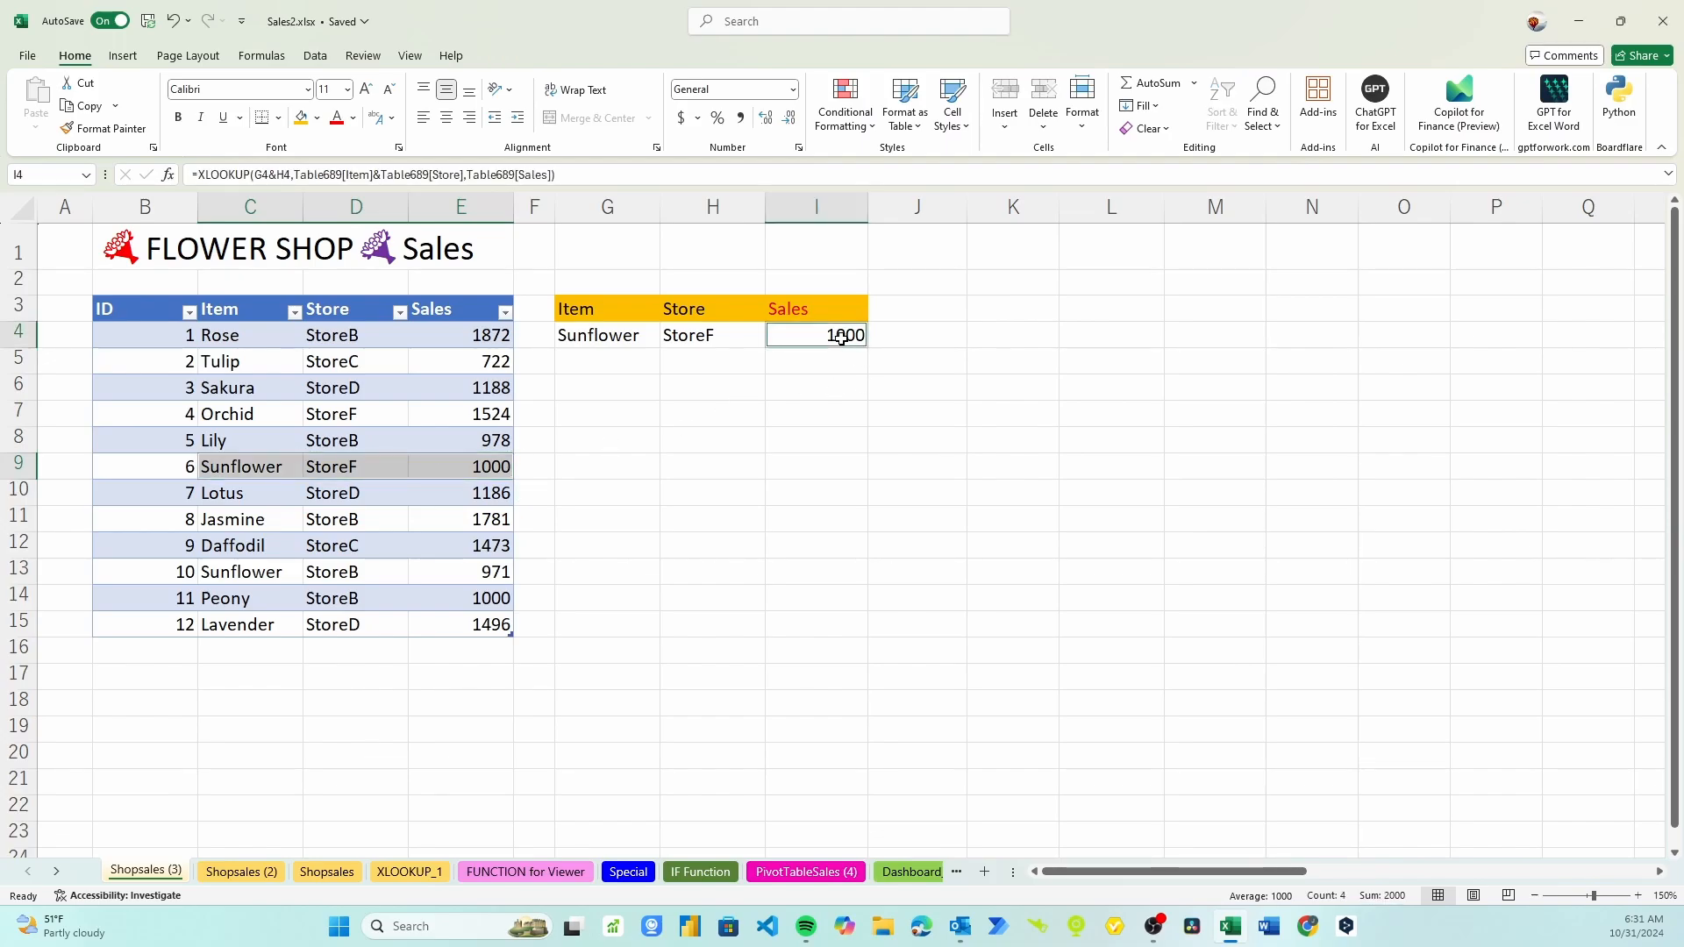